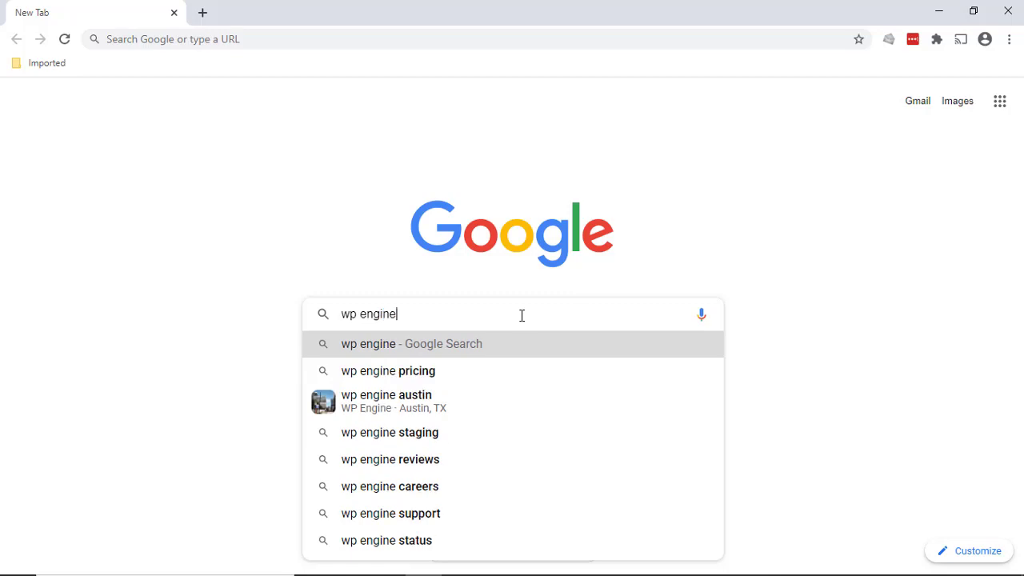
Search Google for 'wp engine' and open the wpengine.com result 'WordPress Hosting, Perfected. WP Engine®'
{"action": "key", "text": "Return"}
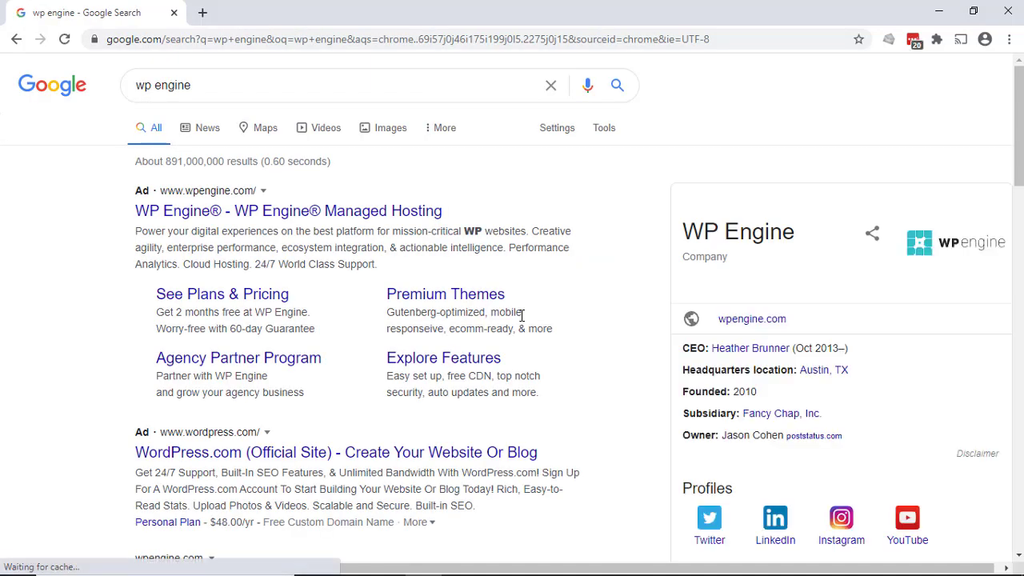
{"action": "scroll", "coordinate": [387, 328], "scroll_direction": "down", "scroll_amount": 5}
{"action": "scroll", "coordinate": [388, 326], "scroll_direction": "down", "scroll_amount": 1}
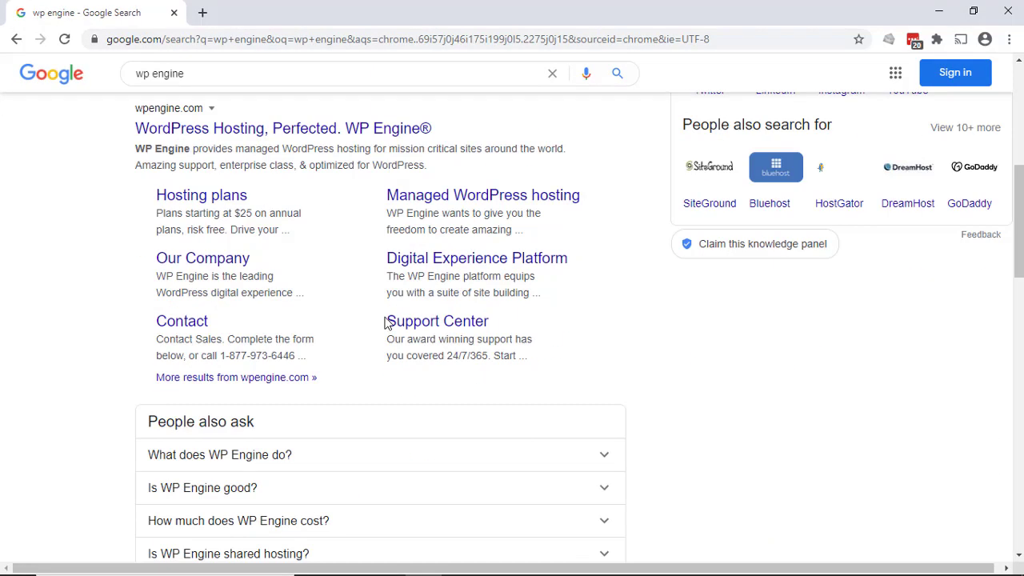
{"action": "scroll", "coordinate": [376, 312], "scroll_direction": "up", "scroll_amount": 1}
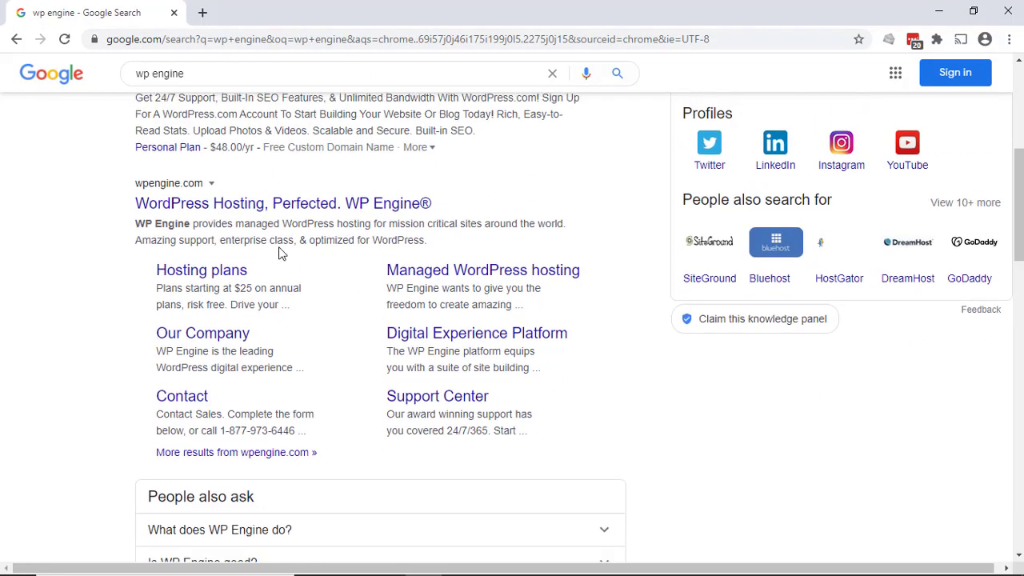
{"action": "left_click", "coordinate": [294, 204]}
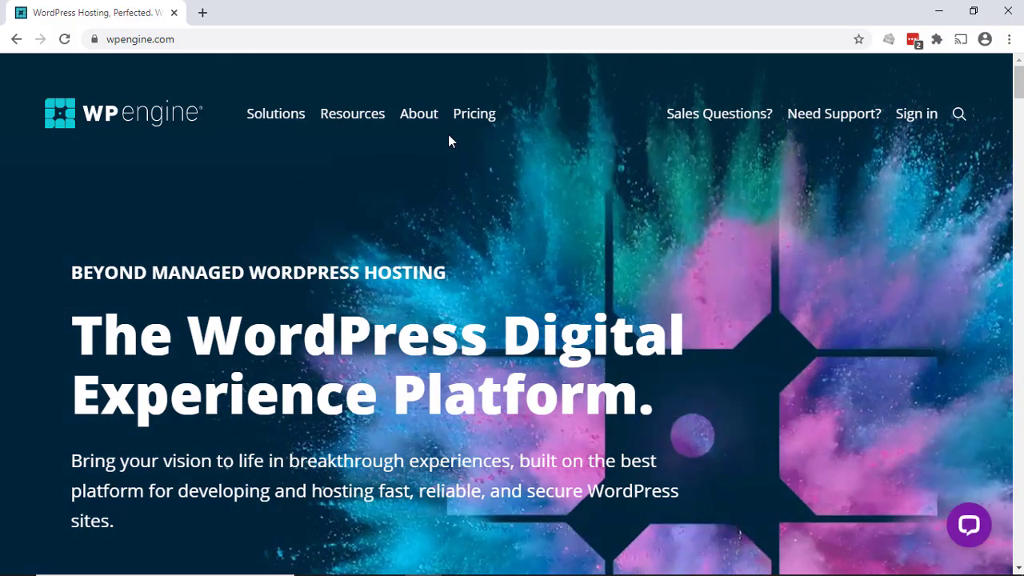
Open the Pricing page and review the Startup, Growth, Scale and Custom plan cards
{"action": "left_click", "coordinate": [477, 125]}
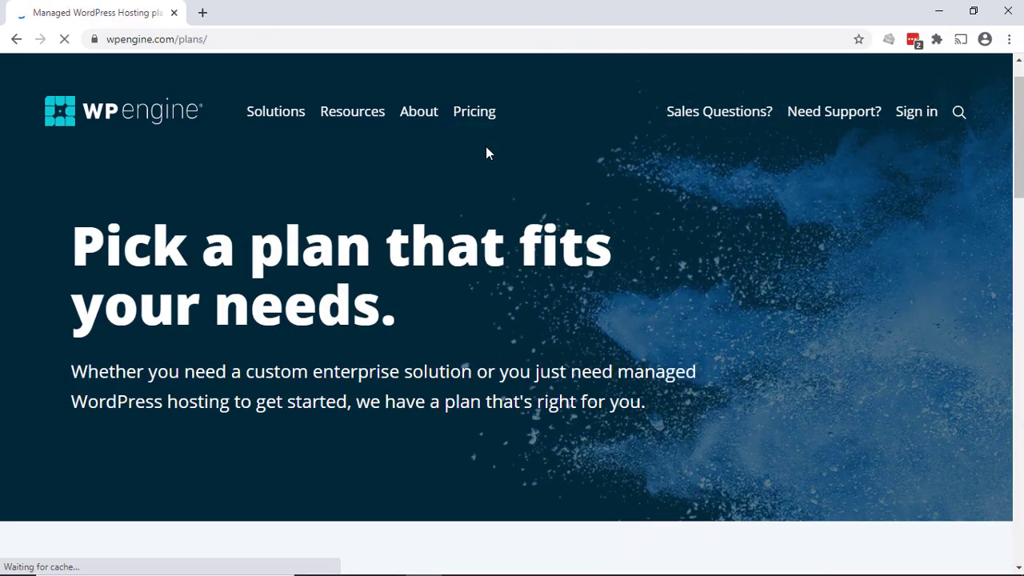
{"action": "scroll", "coordinate": [483, 148], "scroll_direction": "down", "scroll_amount": 5}
{"action": "scroll", "coordinate": [483, 155], "scroll_direction": "down", "scroll_amount": 2}
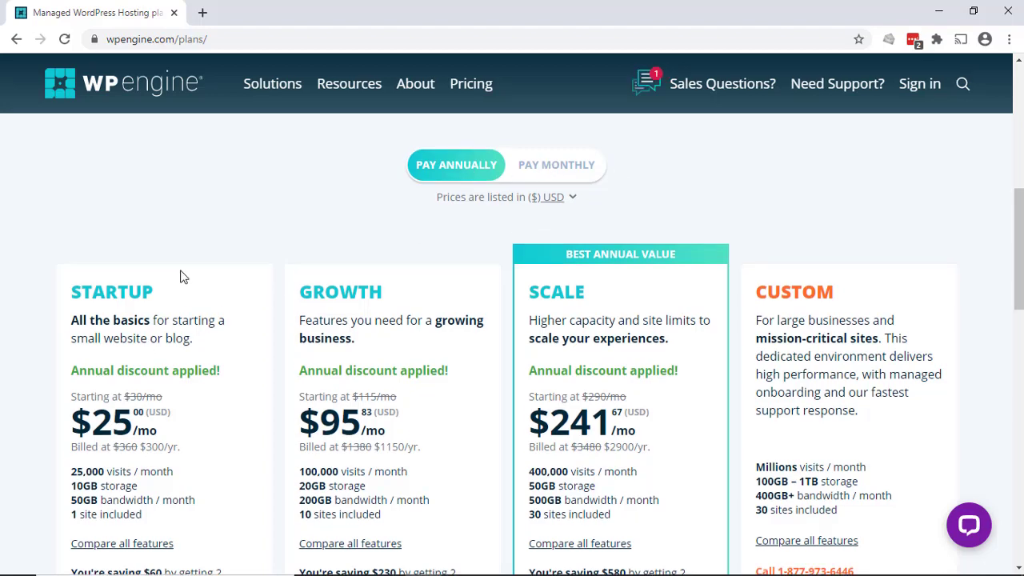
{"action": "scroll", "coordinate": [2, 333], "scroll_direction": "down", "scroll_amount": 1}
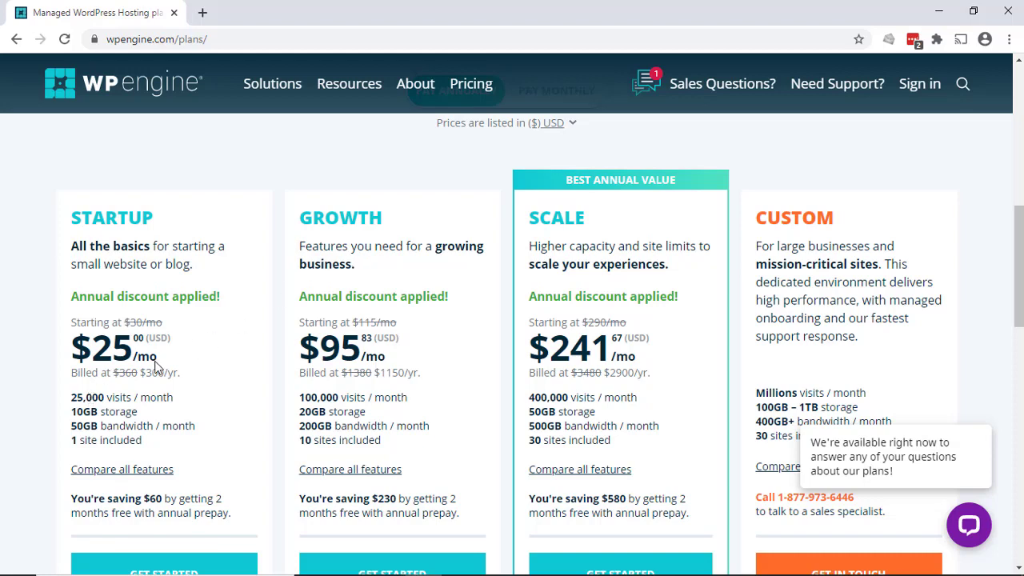
{"action": "scroll", "coordinate": [218, 320], "scroll_direction": "up", "scroll_amount": 1}
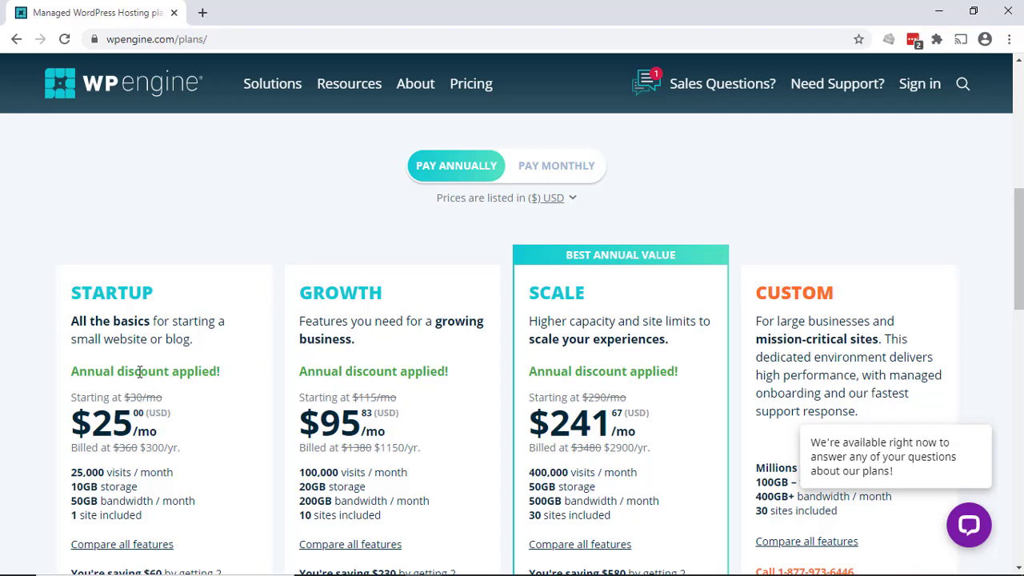
Compare monthly and annual prices, keep monthly billing, and start checkout for Startup at $30/mo
{"action": "left_click", "coordinate": [553, 167]}
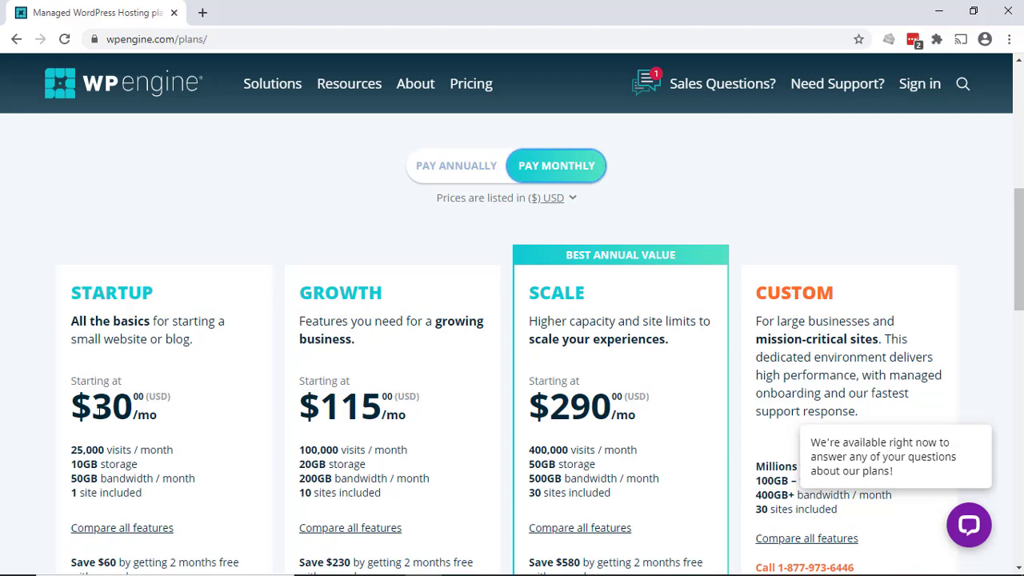
{"action": "left_click", "coordinate": [449, 176]}
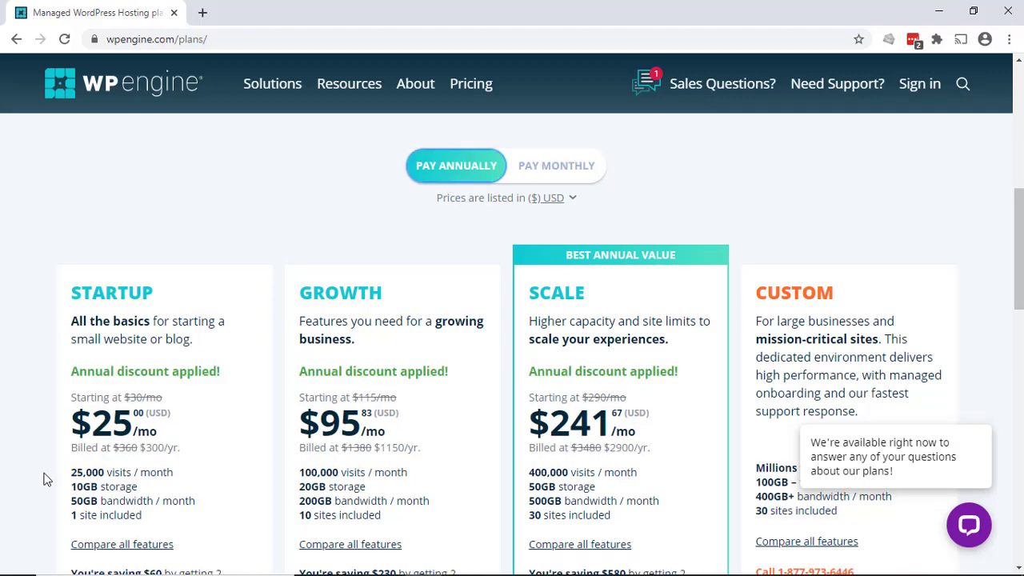
{"action": "left_click", "coordinate": [582, 172]}
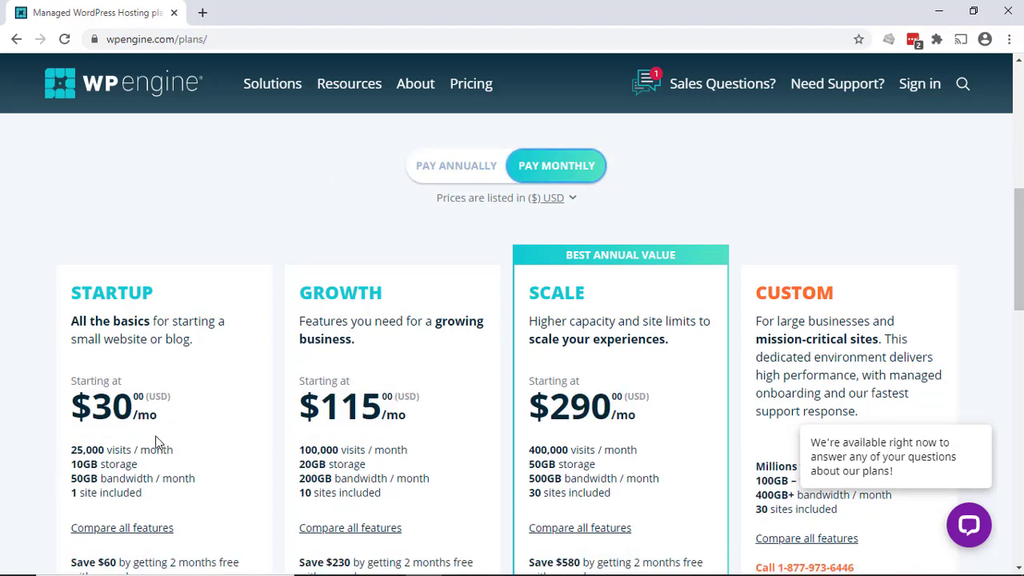
{"action": "scroll", "coordinate": [157, 442], "scroll_direction": "down", "scroll_amount": 2}
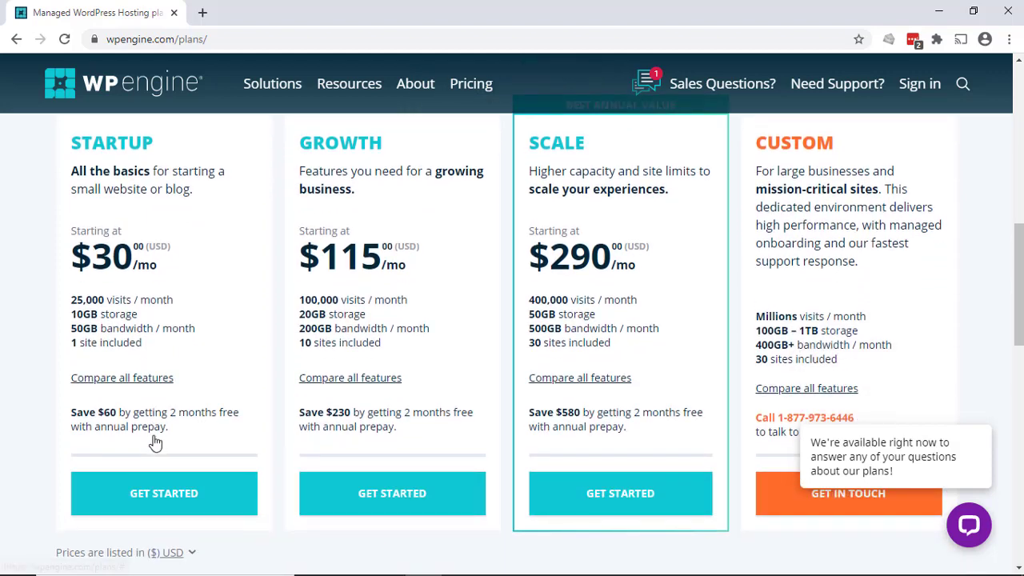
{"action": "left_click", "coordinate": [149, 496]}
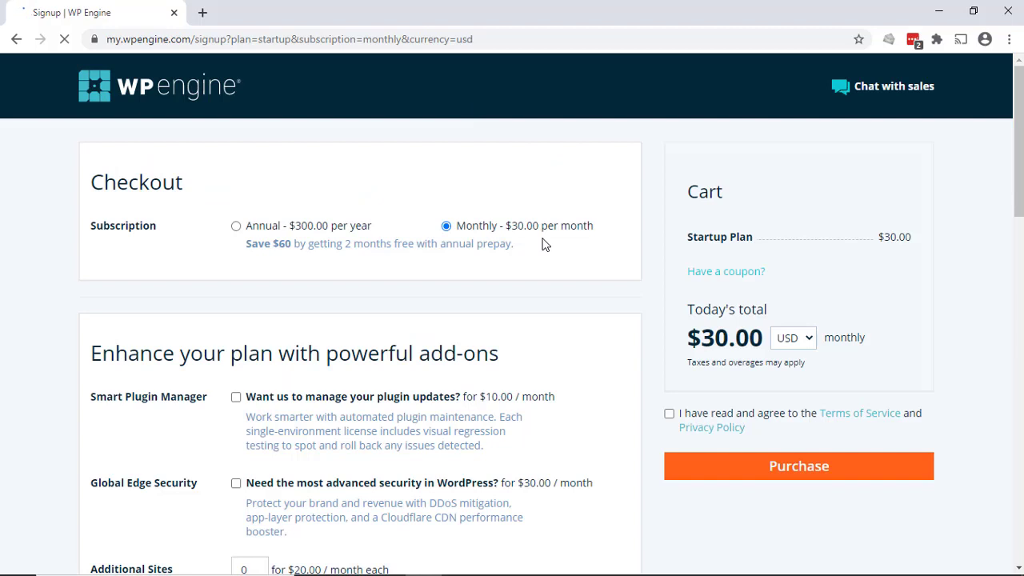
{"action": "scroll", "coordinate": [542, 244], "scroll_direction": "down", "scroll_amount": 1}
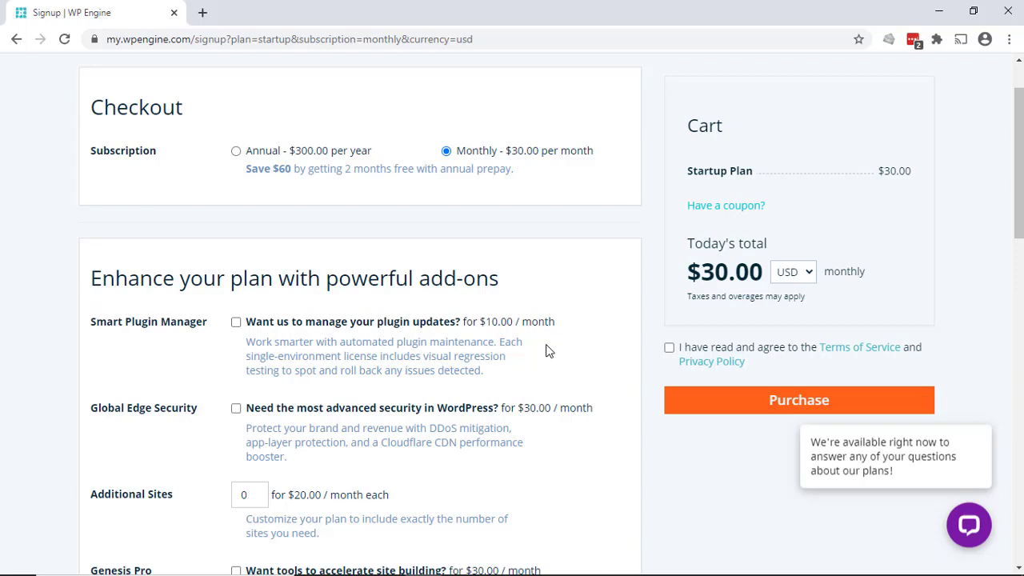
{"action": "scroll", "coordinate": [546, 349], "scroll_direction": "down", "scroll_amount": 1}
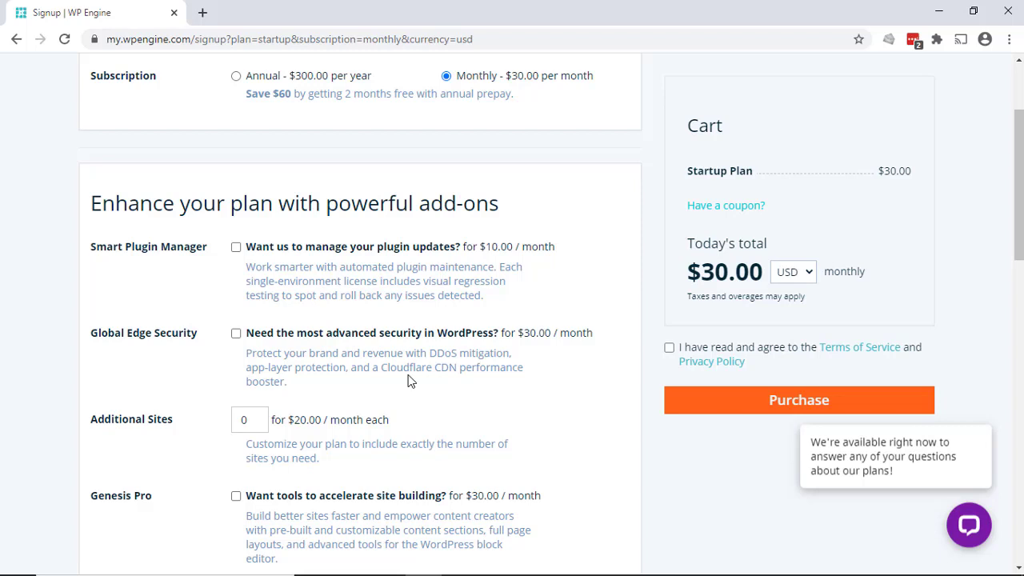
{"action": "scroll", "coordinate": [404, 374], "scroll_direction": "down", "scroll_amount": 1}
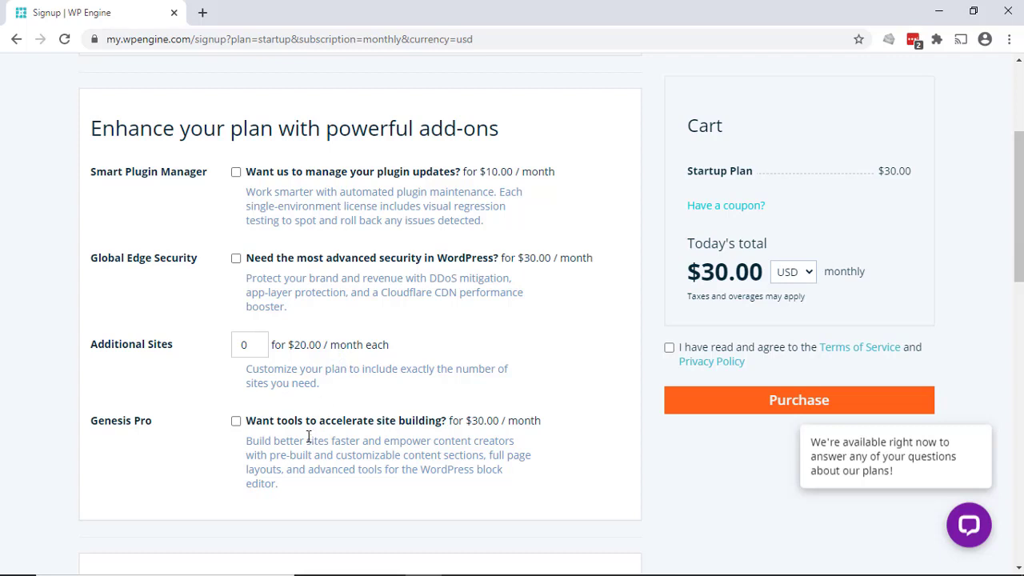
{"action": "scroll", "coordinate": [298, 389], "scroll_direction": "down", "scroll_amount": 1}
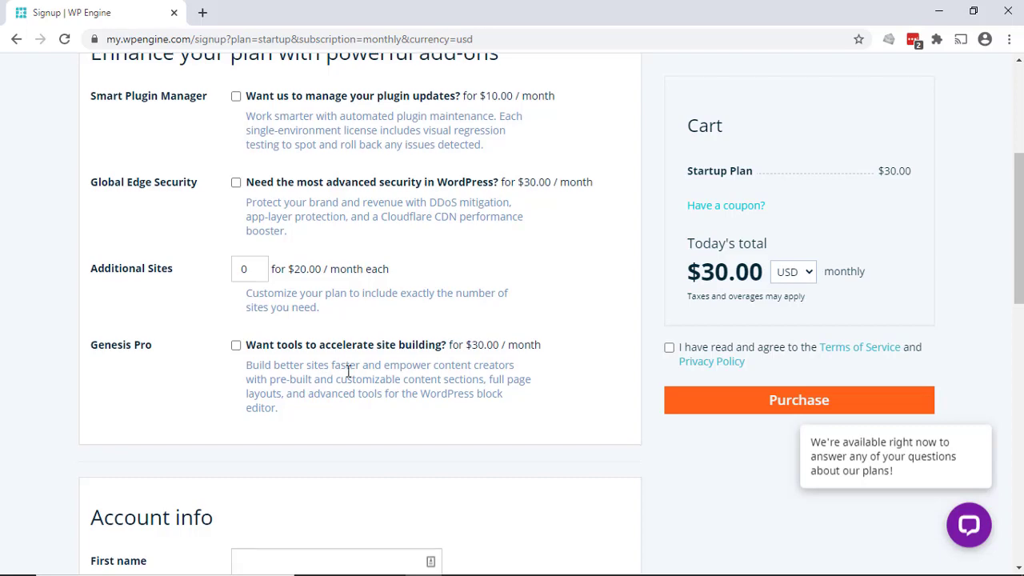
{"action": "scroll", "coordinate": [346, 371], "scroll_direction": "down", "scroll_amount": 4}
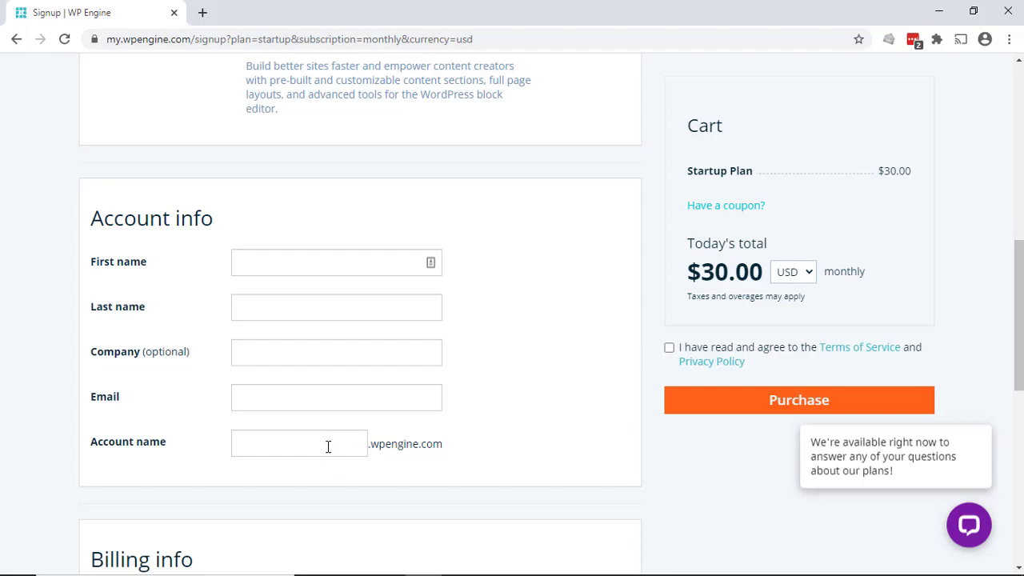
Enter the owner's first name, last name and e-mail address, and take the suggested available account name
{"action": "left_click", "coordinate": [316, 263]}
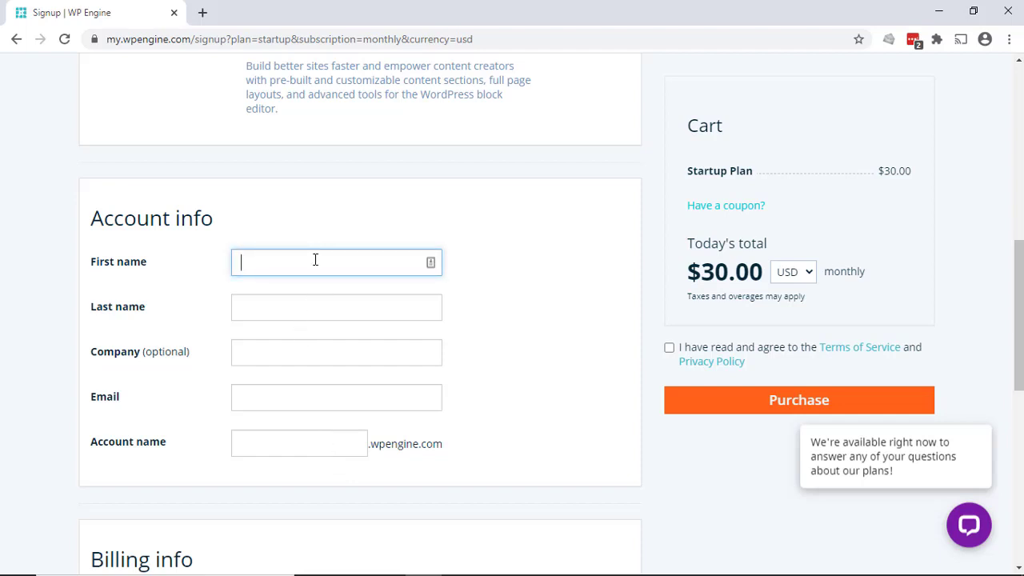
{"action": "key", "text": "Tab"}
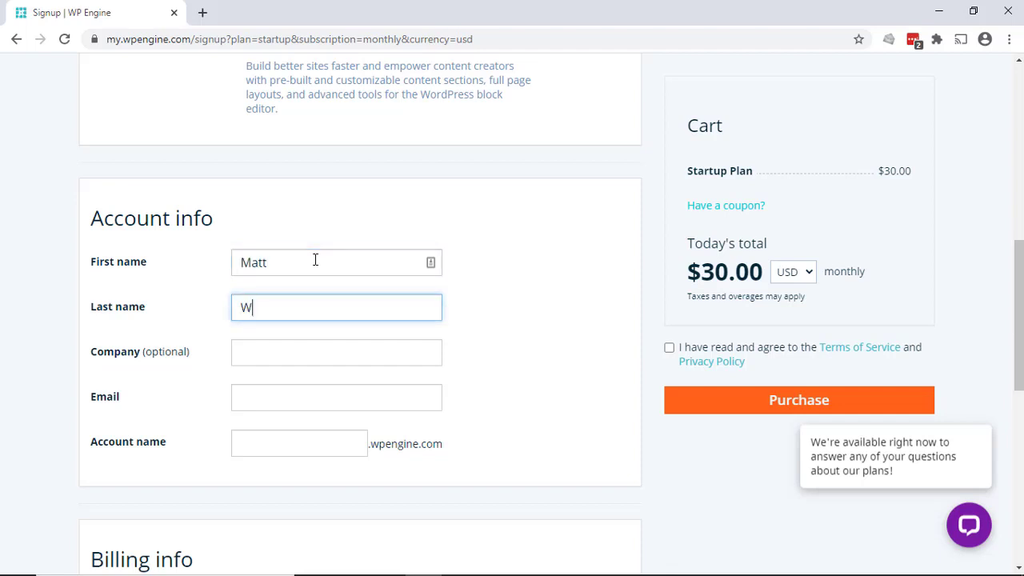
{"action": "key", "text": "Tab"}
{"action": "key", "text": "Tab"}
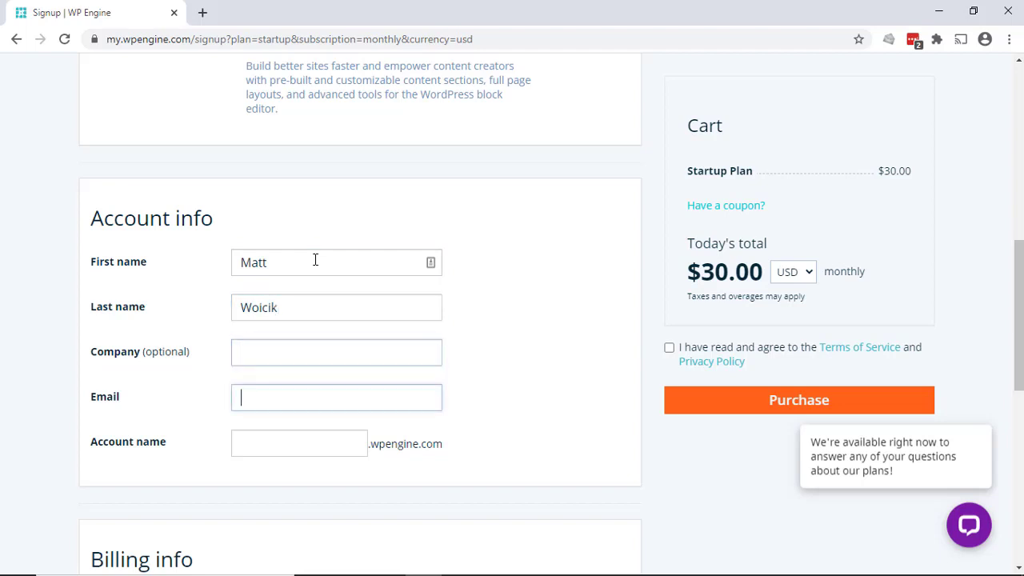
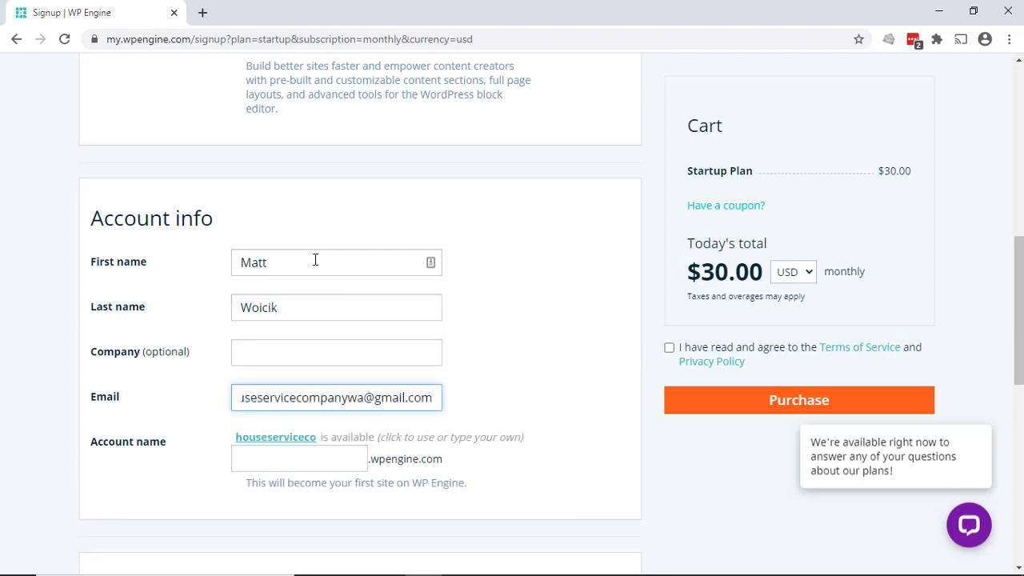
{"action": "left_click", "coordinate": [271, 439]}
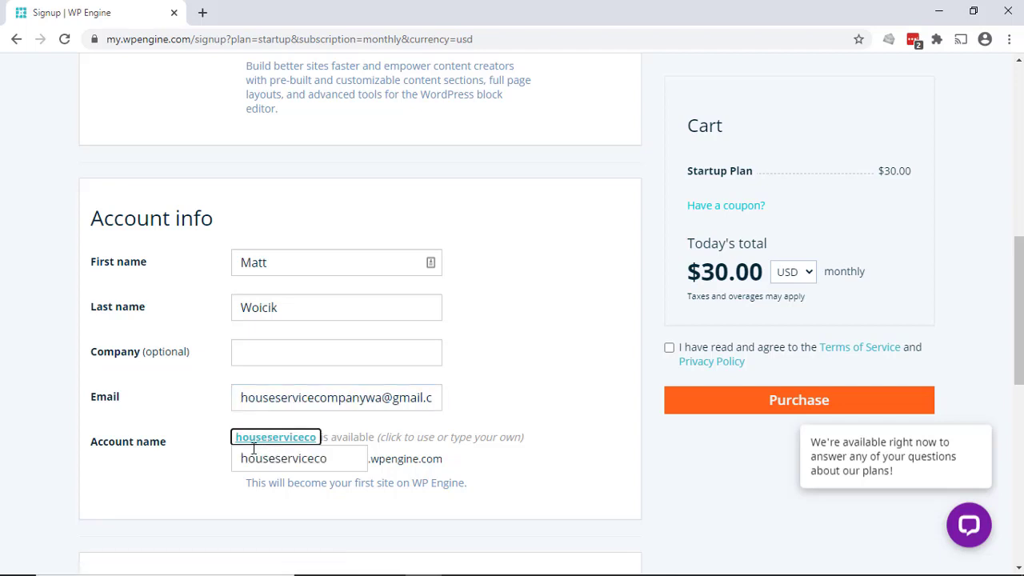
{"action": "scroll", "coordinate": [632, 243], "scroll_direction": "down", "scroll_amount": 6}
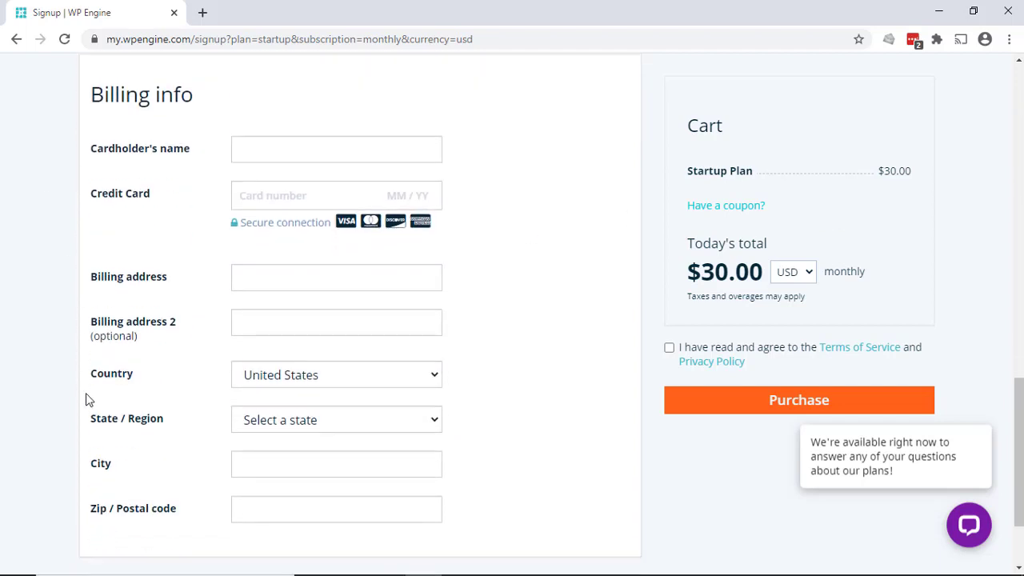
Agree to the Terms of Service and submit the Startup plan purchase
{"action": "scroll", "coordinate": [99, 397], "scroll_direction": "down", "scroll_amount": 1}
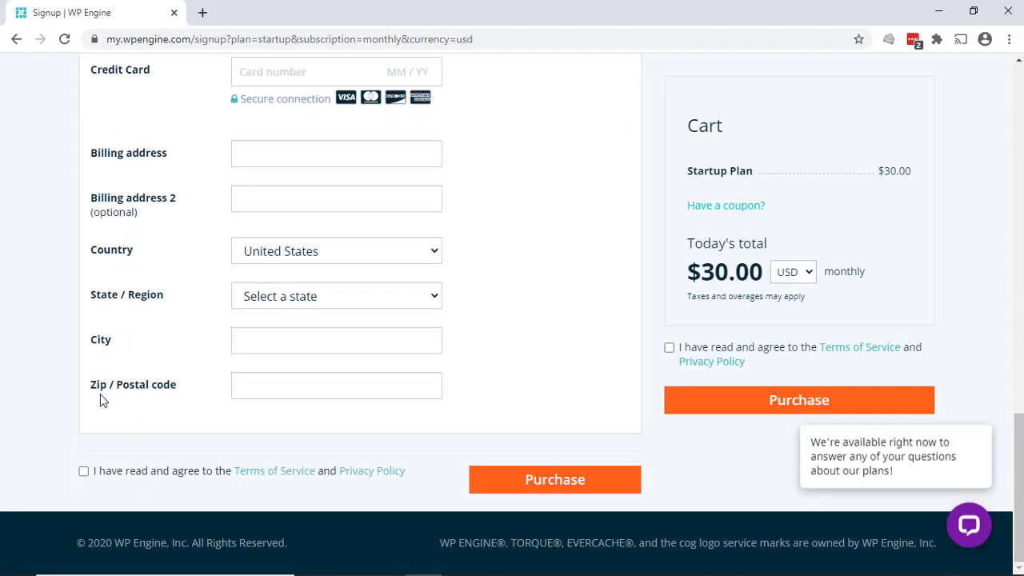
{"action": "left_click", "coordinate": [84, 472]}
{"action": "left_click", "coordinate": [548, 478]}
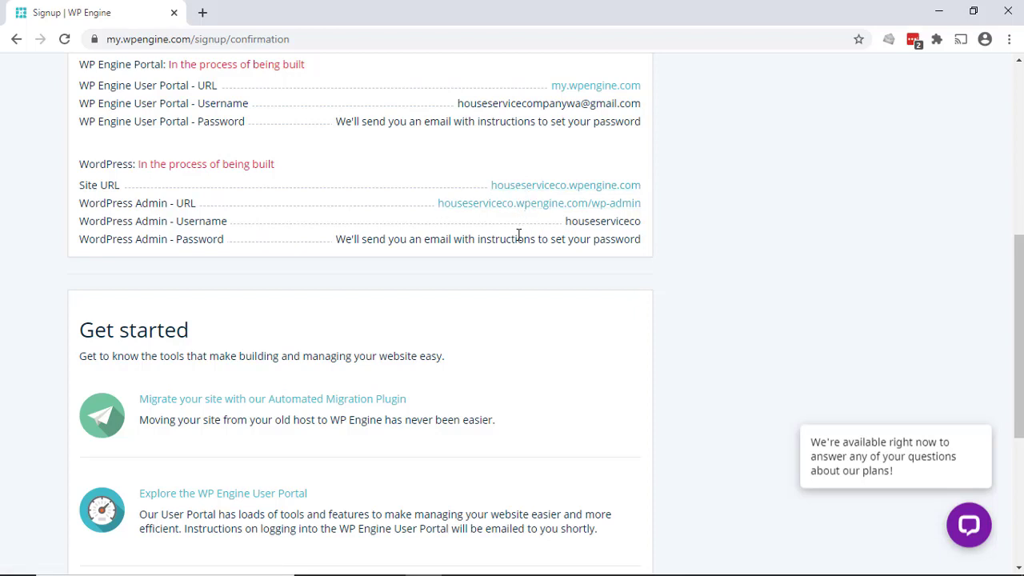
Scroll through the Get started links for the migration plugin, User Portal, WordPress and 24/7 support
{"action": "scroll", "coordinate": [491, 408], "scroll_direction": "down", "scroll_amount": 2}
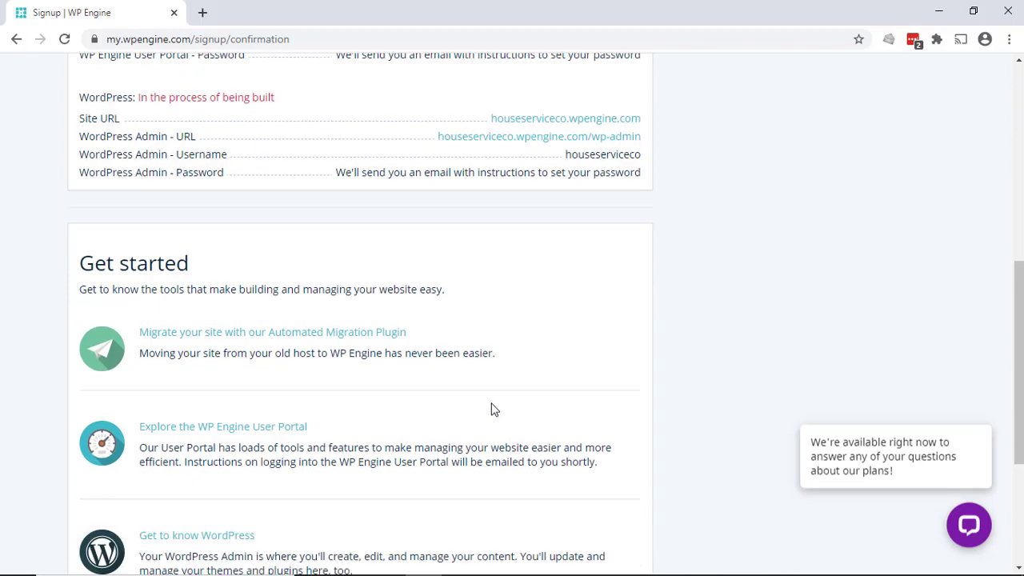
{"action": "scroll", "coordinate": [493, 408], "scroll_direction": "down", "scroll_amount": 1}
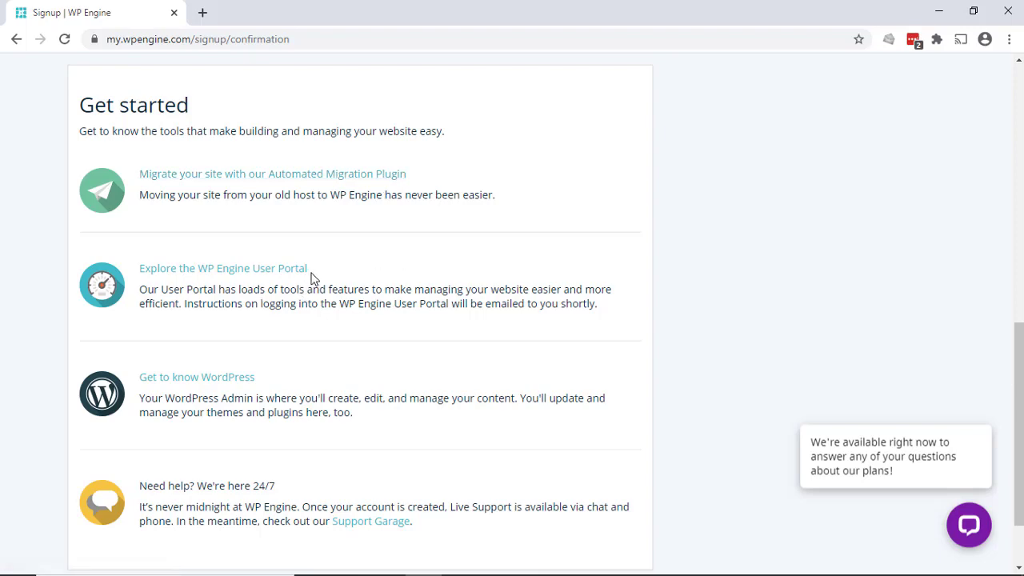
{"action": "scroll", "coordinate": [290, 295], "scroll_direction": "down", "scroll_amount": 2}
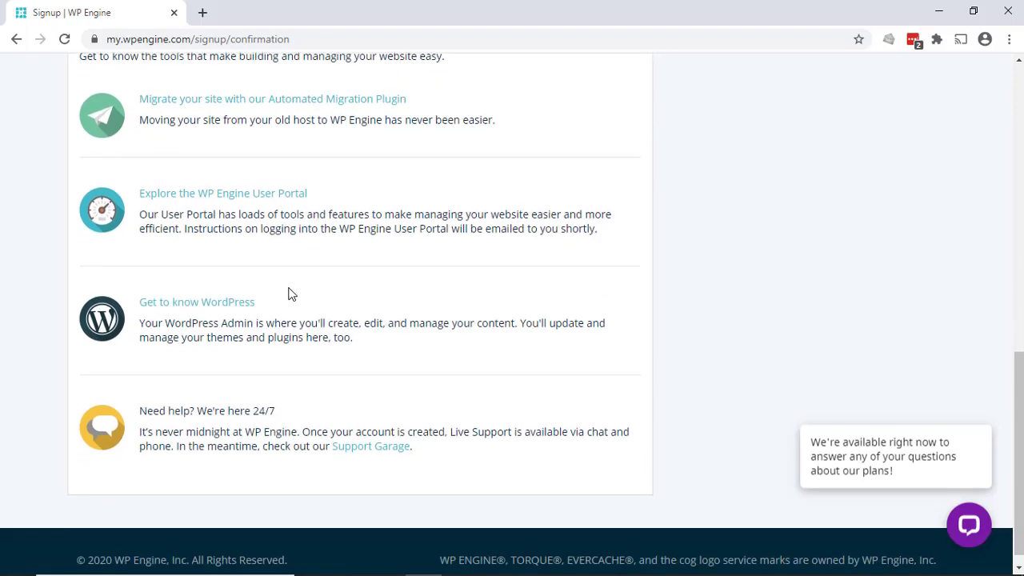
{"action": "scroll", "coordinate": [289, 294], "scroll_direction": "down", "scroll_amount": 1}
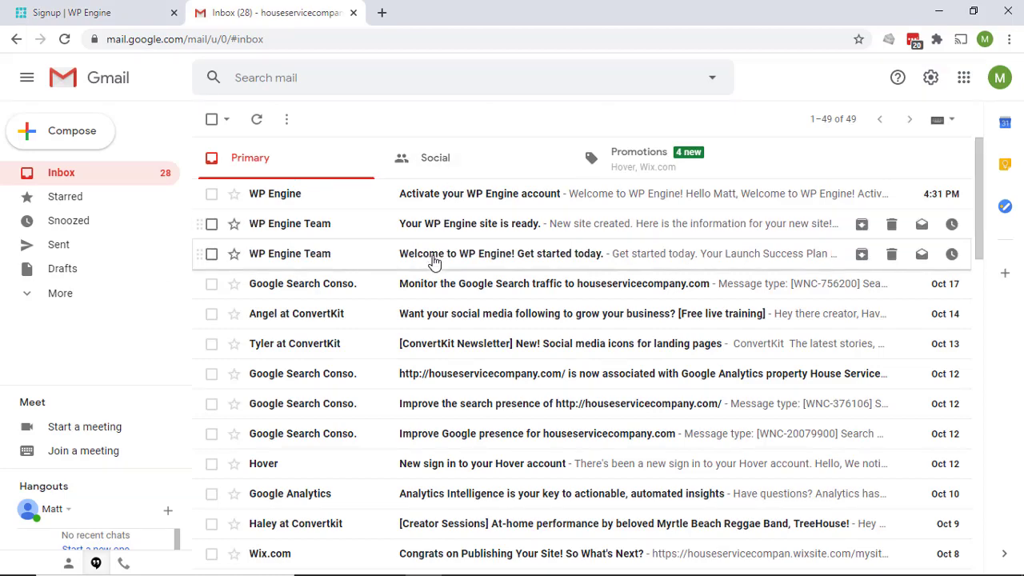
Read the six-step Launch Success Plan in the welcome email, then move to 'Your WP Engine site is ready.'
{"action": "left_click", "coordinate": [433, 262]}
{"action": "scroll", "coordinate": [453, 302], "scroll_direction": "down", "scroll_amount": 3}
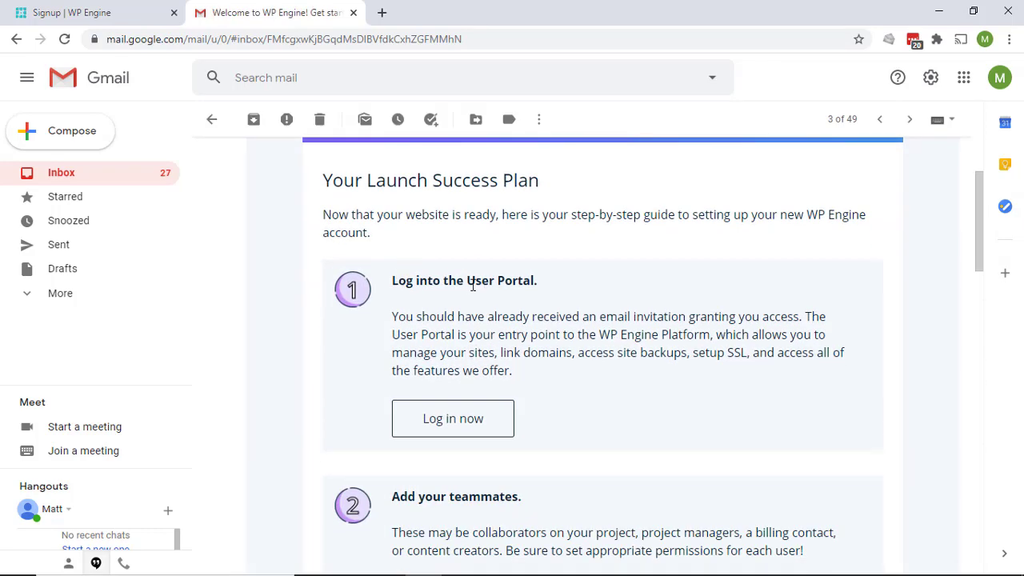
{"action": "scroll", "coordinate": [516, 285], "scroll_direction": "down", "scroll_amount": 3}
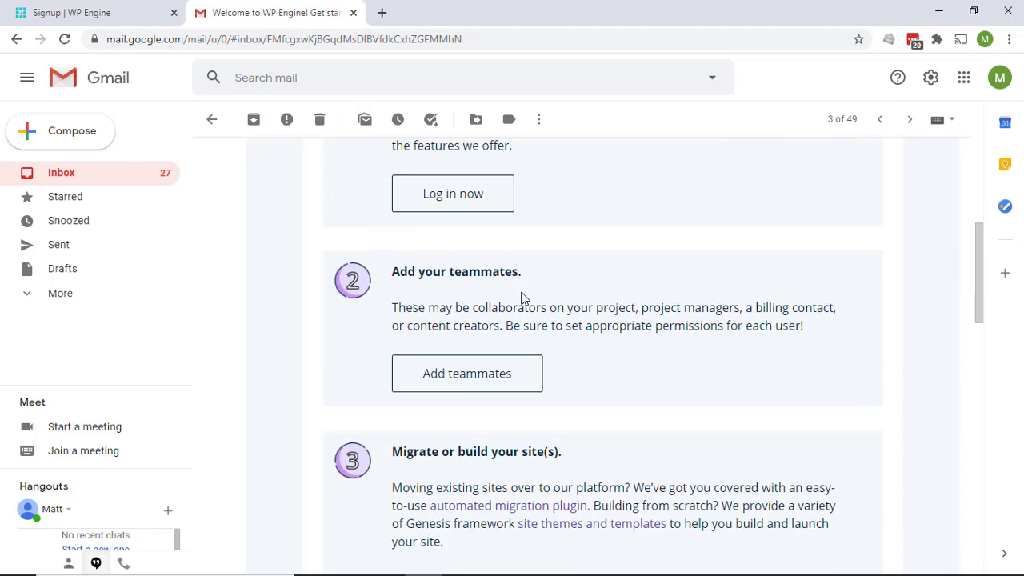
{"action": "scroll", "coordinate": [532, 292], "scroll_direction": "down", "scroll_amount": 2}
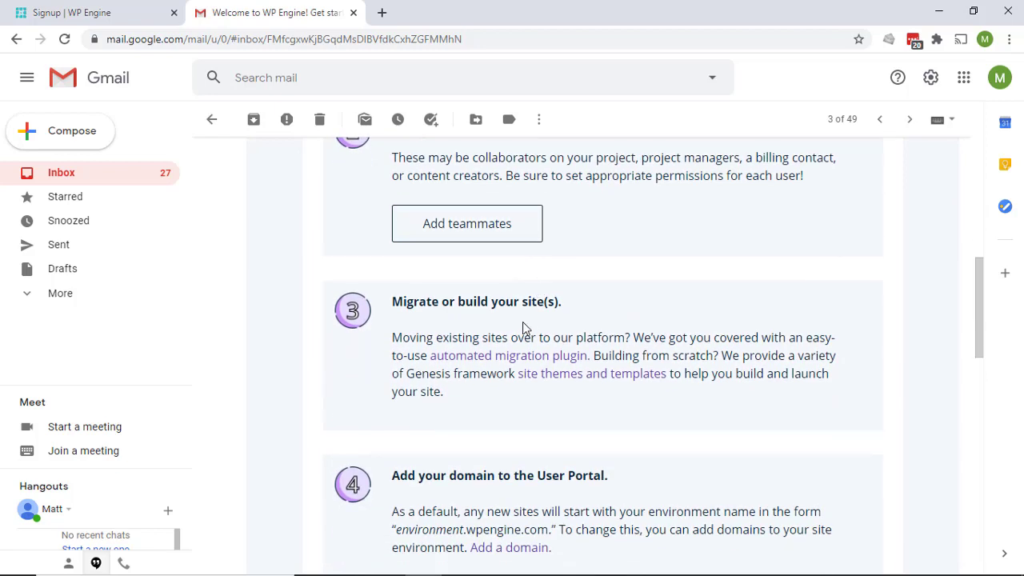
{"action": "scroll", "coordinate": [525, 326], "scroll_direction": "down", "scroll_amount": 1}
{"action": "scroll", "coordinate": [534, 360], "scroll_direction": "down", "scroll_amount": 2}
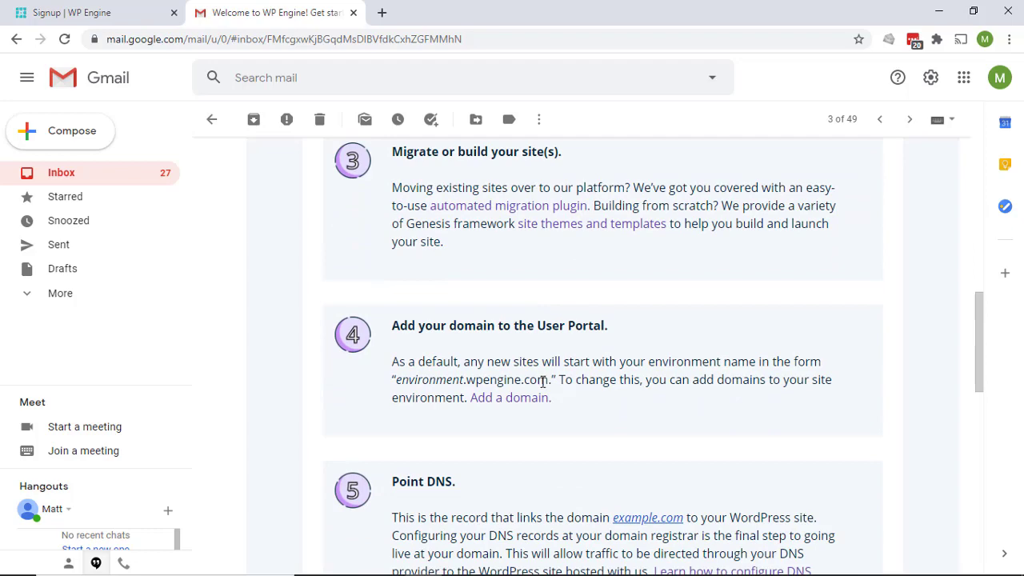
{"action": "scroll", "coordinate": [545, 380], "scroll_direction": "down", "scroll_amount": 3}
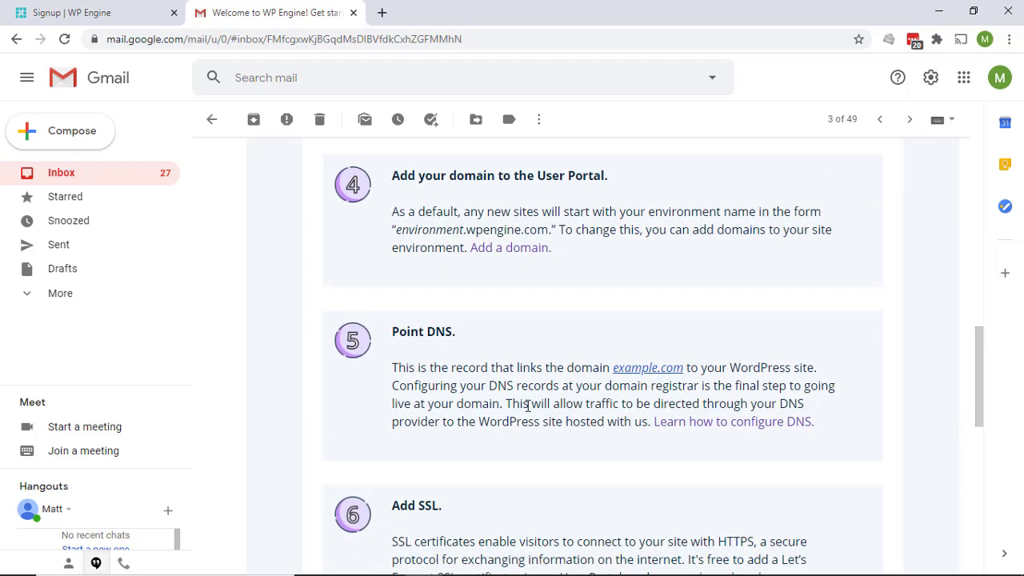
{"action": "scroll", "coordinate": [528, 406], "scroll_direction": "down", "scroll_amount": 3}
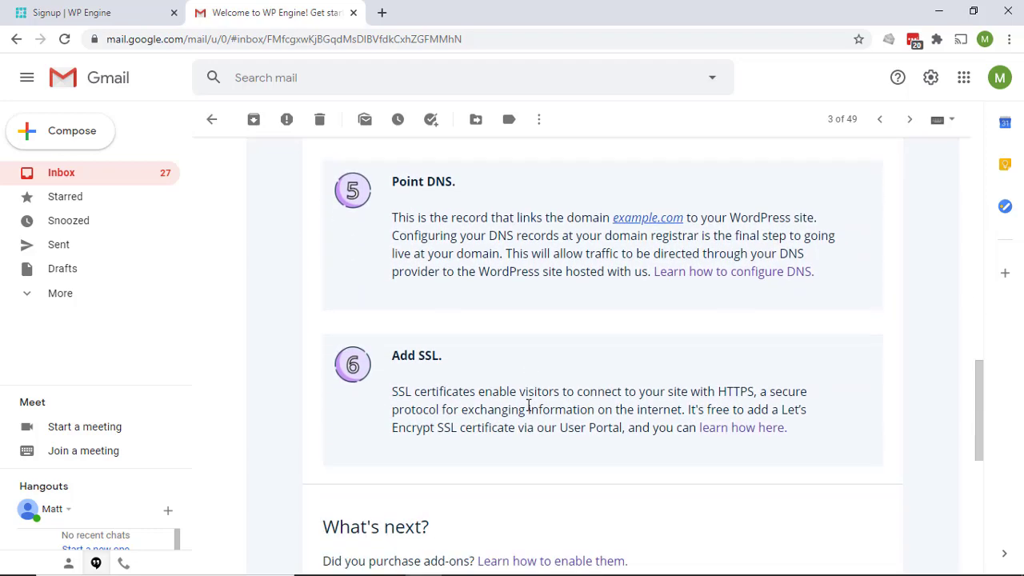
{"action": "scroll", "coordinate": [497, 402], "scroll_direction": "down", "scroll_amount": 4}
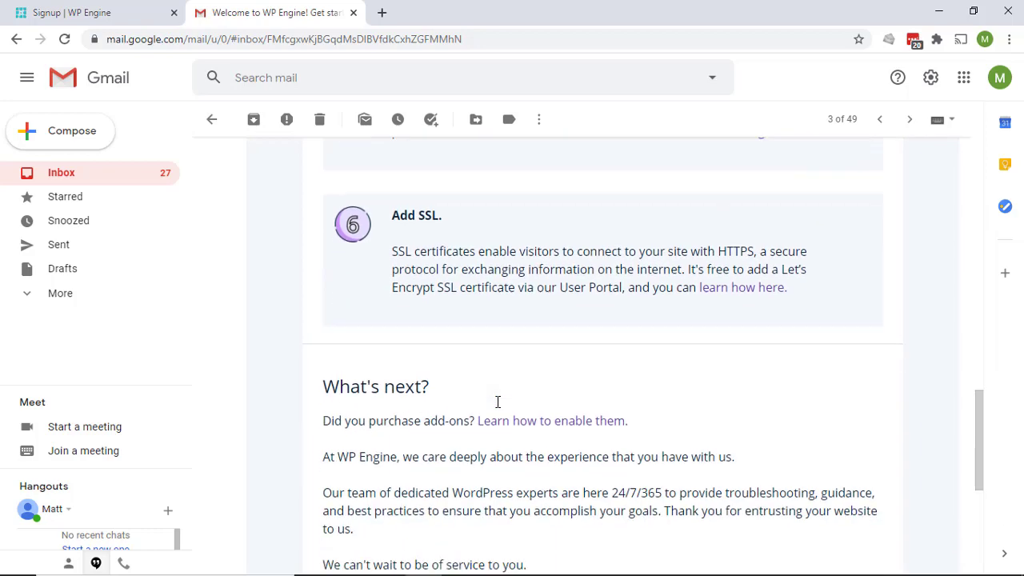
{"action": "scroll", "coordinate": [497, 402], "scroll_direction": "down", "scroll_amount": 2}
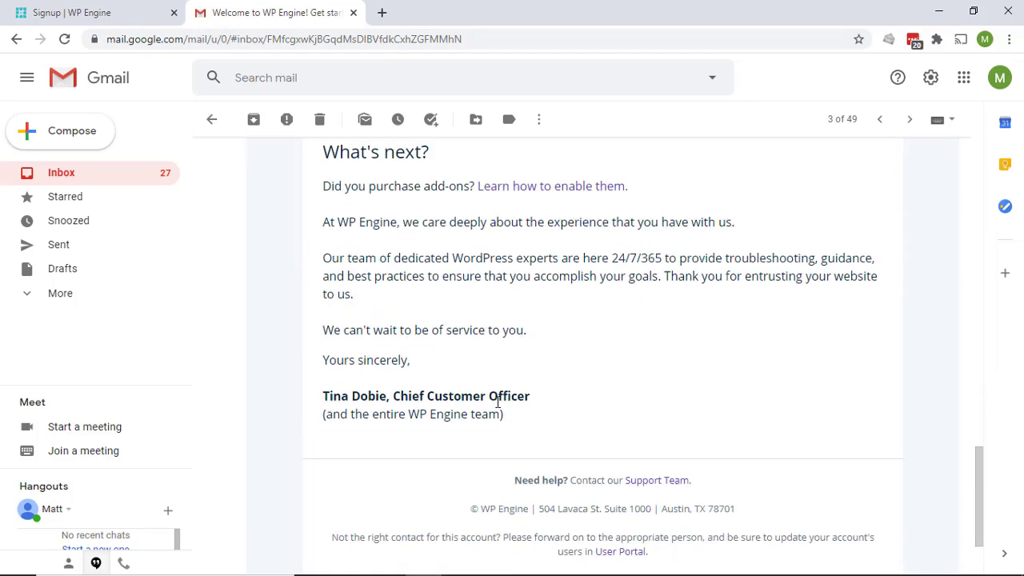
{"action": "scroll", "coordinate": [496, 402], "scroll_direction": "up", "scroll_amount": 15}
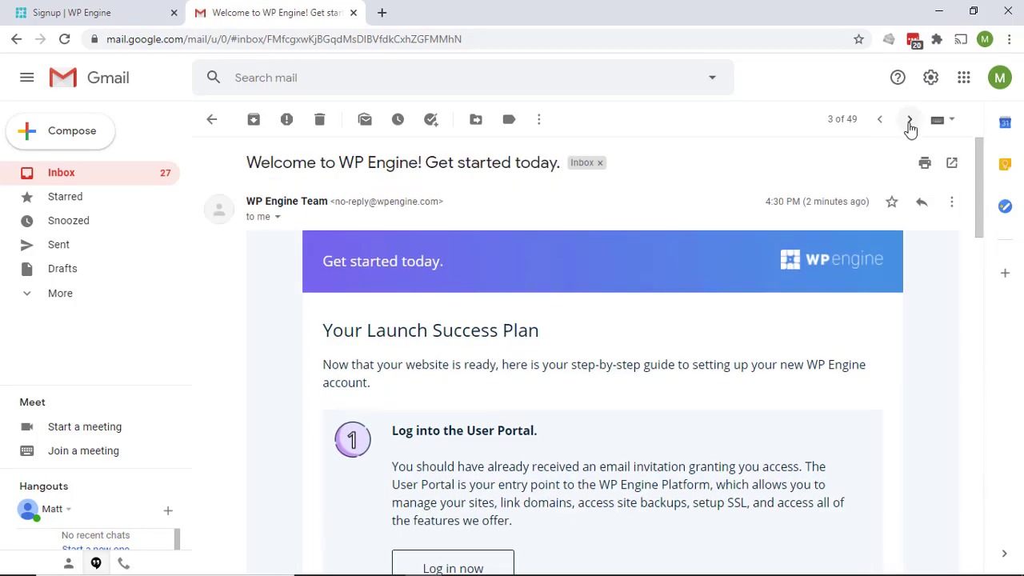
{"action": "left_click", "coordinate": [909, 120]}
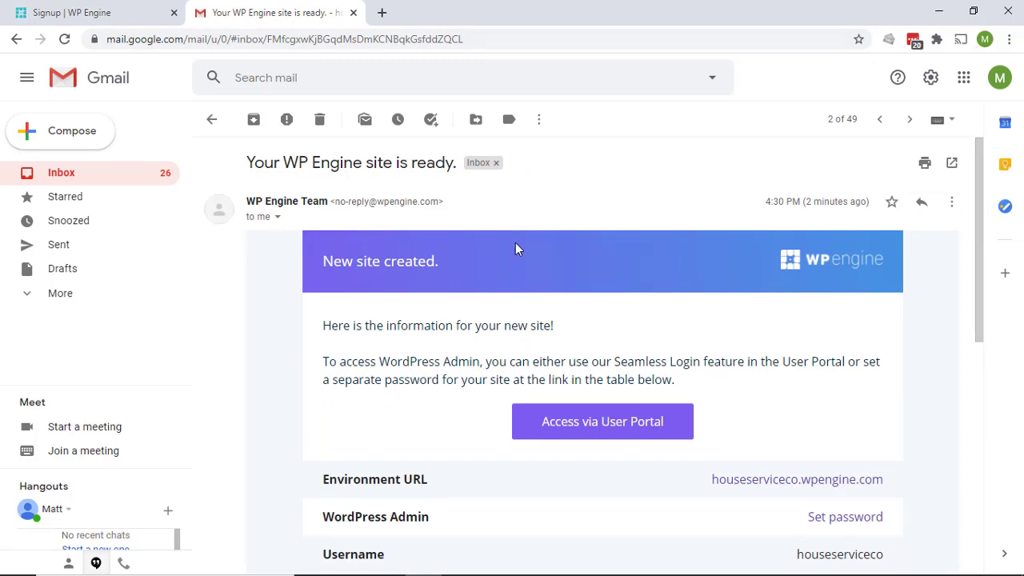
Open the 'Activate your WP Engine account' email and use its Activate your account button
{"action": "scroll", "coordinate": [515, 242], "scroll_direction": "down", "scroll_amount": 1}
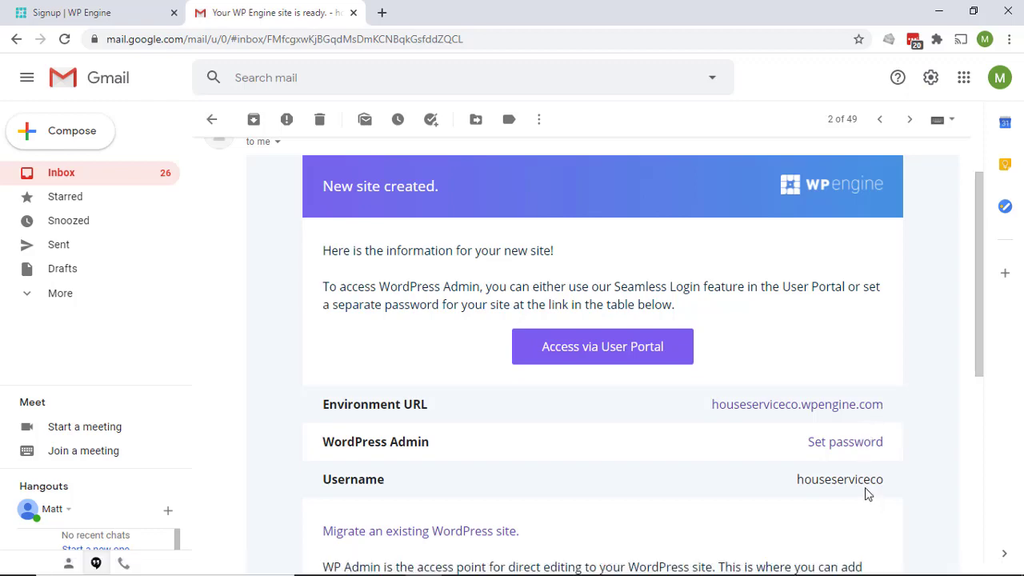
{"action": "scroll", "coordinate": [665, 445], "scroll_direction": "down", "scroll_amount": 2}
{"action": "left_click", "coordinate": [880, 120]}
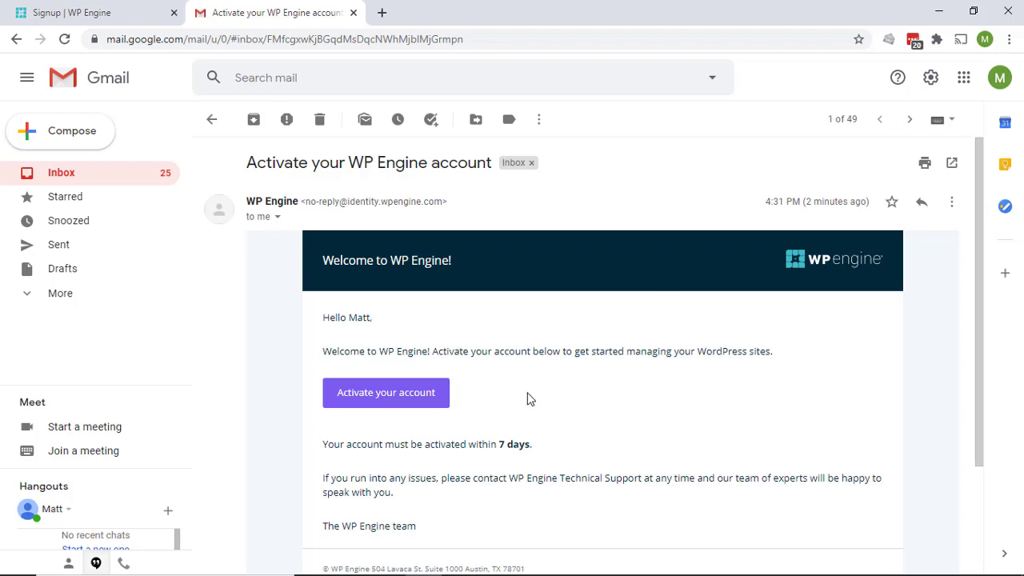
{"action": "scroll", "coordinate": [534, 397], "scroll_direction": "down", "scroll_amount": 3}
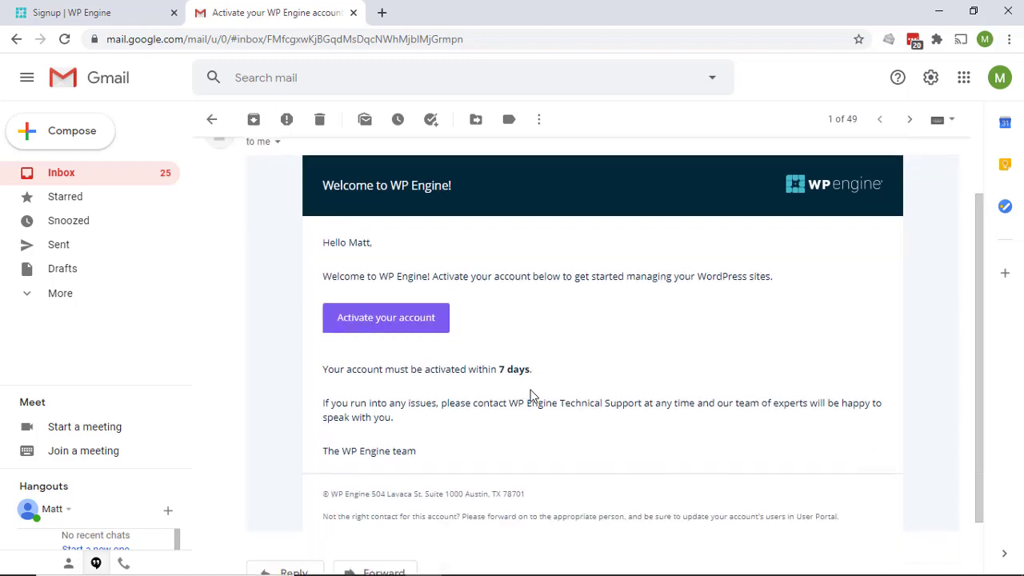
{"action": "scroll", "coordinate": [533, 397], "scroll_direction": "up", "scroll_amount": 2}
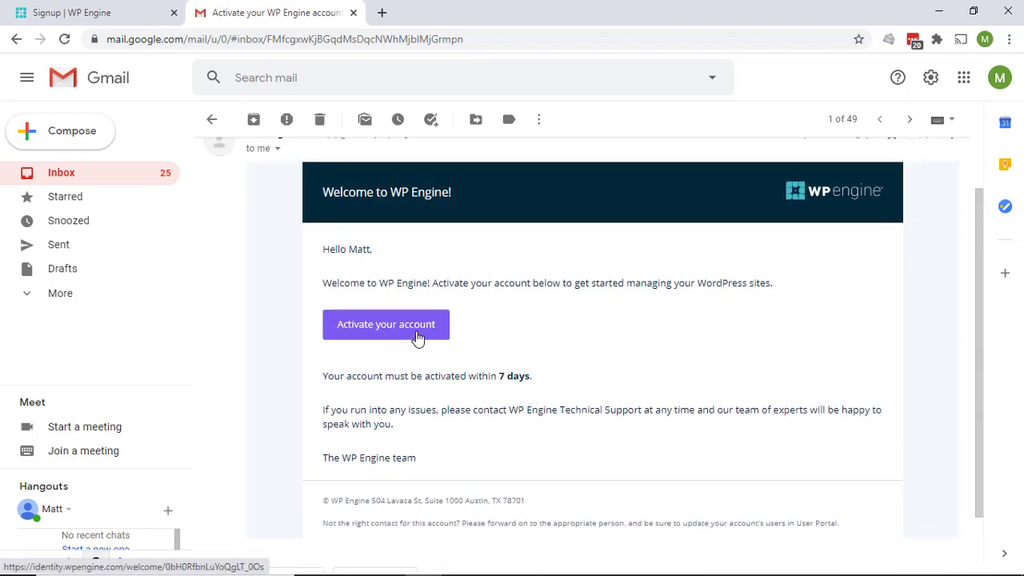
{"action": "left_click", "coordinate": [416, 328]}
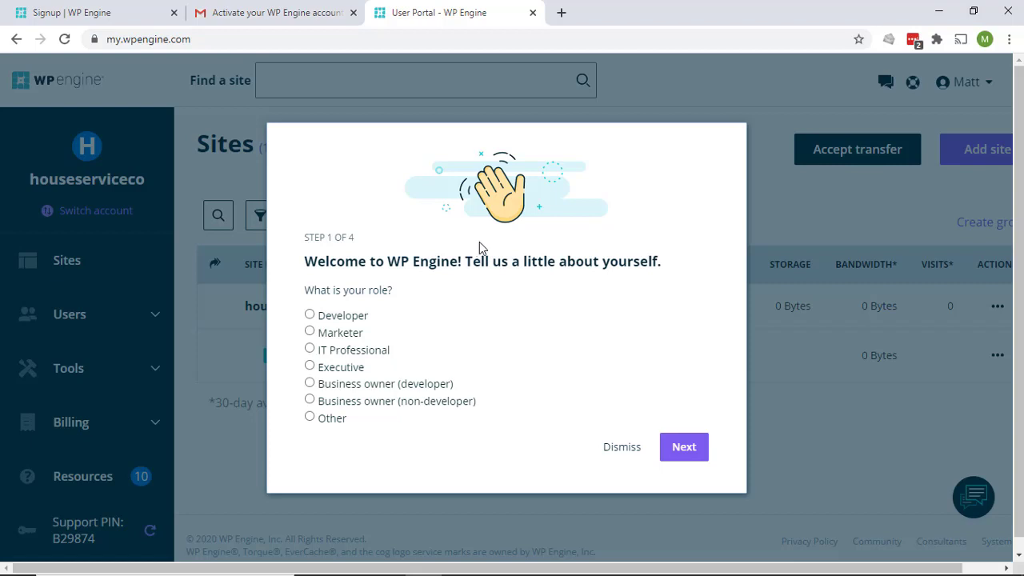
Answer Business owner (non-developer), Small business, Just me, Building new, beginner; then choose None of these
{"action": "left_click", "coordinate": [310, 400]}
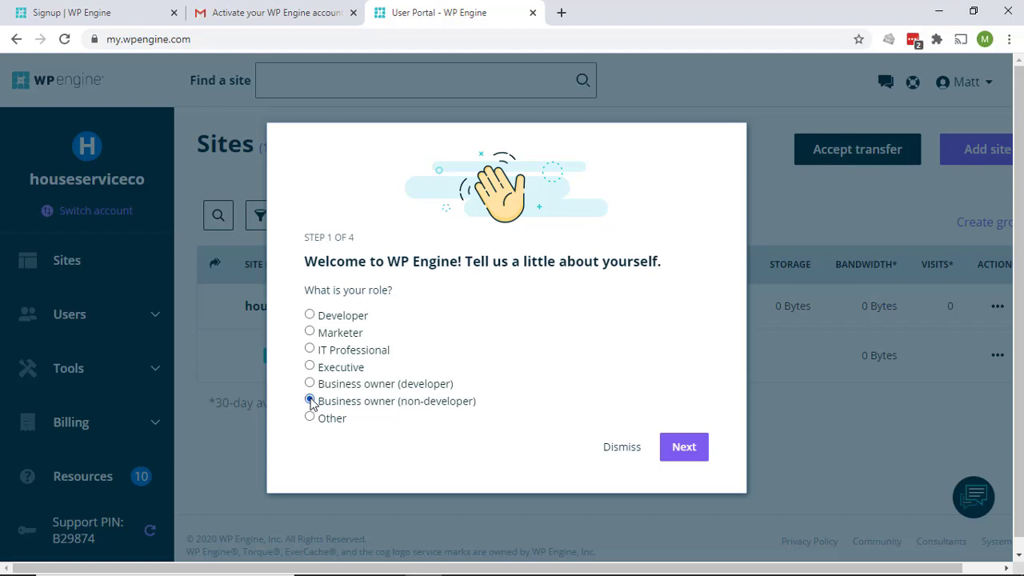
{"action": "left_click", "coordinate": [680, 444]}
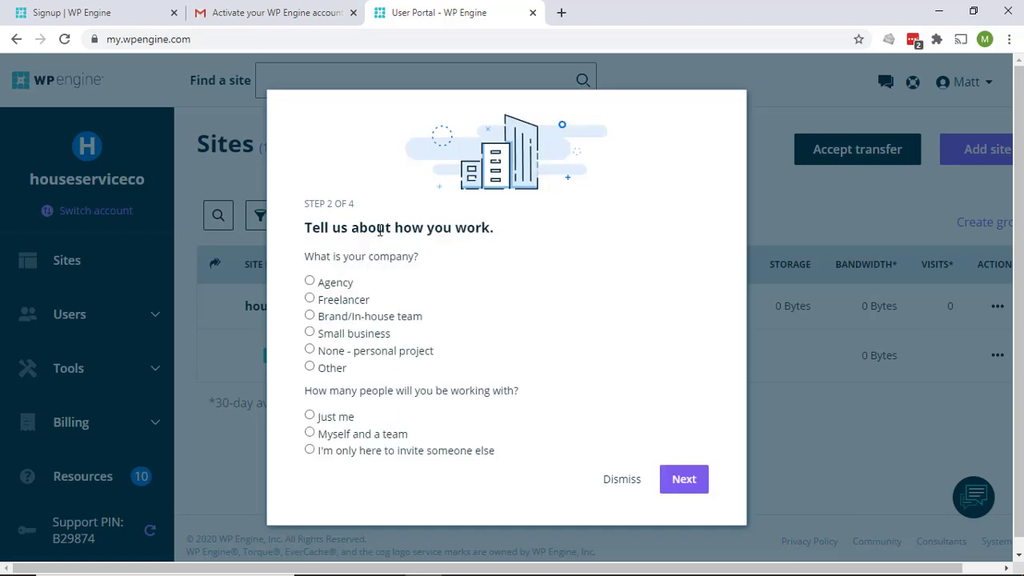
{"action": "left_click", "coordinate": [309, 333]}
{"action": "left_click", "coordinate": [309, 415]}
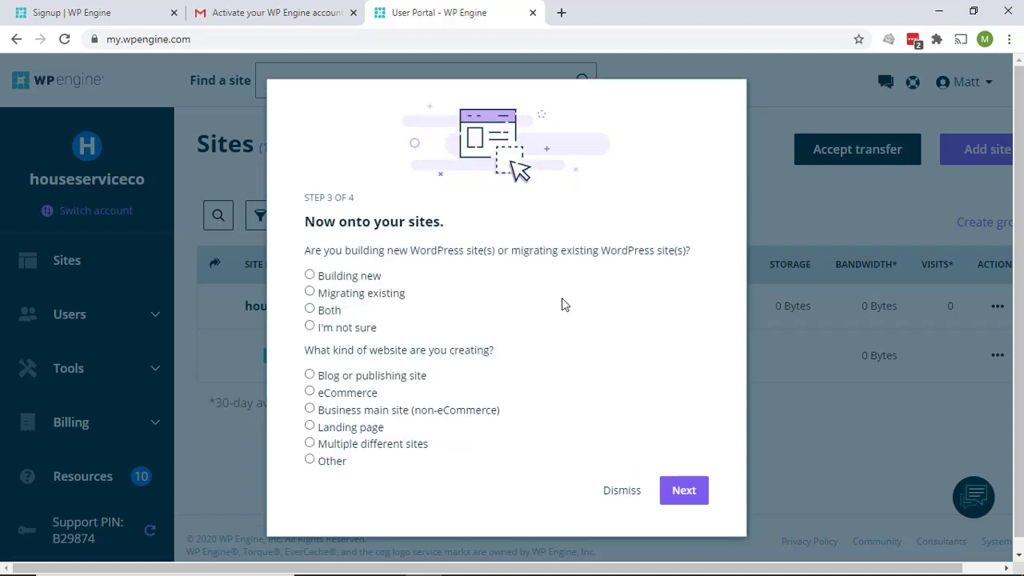
{"action": "left_click", "coordinate": [309, 274]}
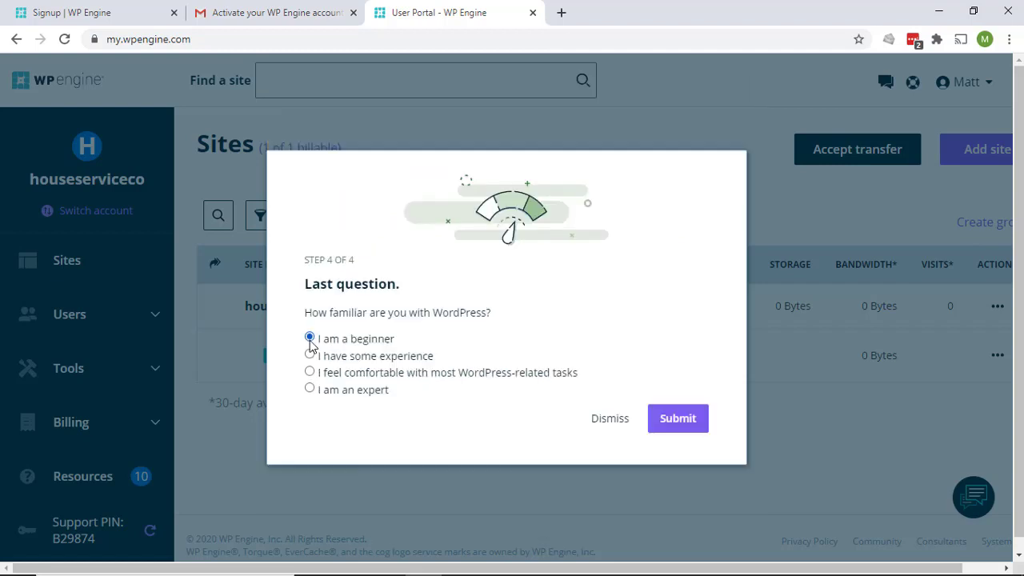
{"action": "left_click", "coordinate": [680, 422]}
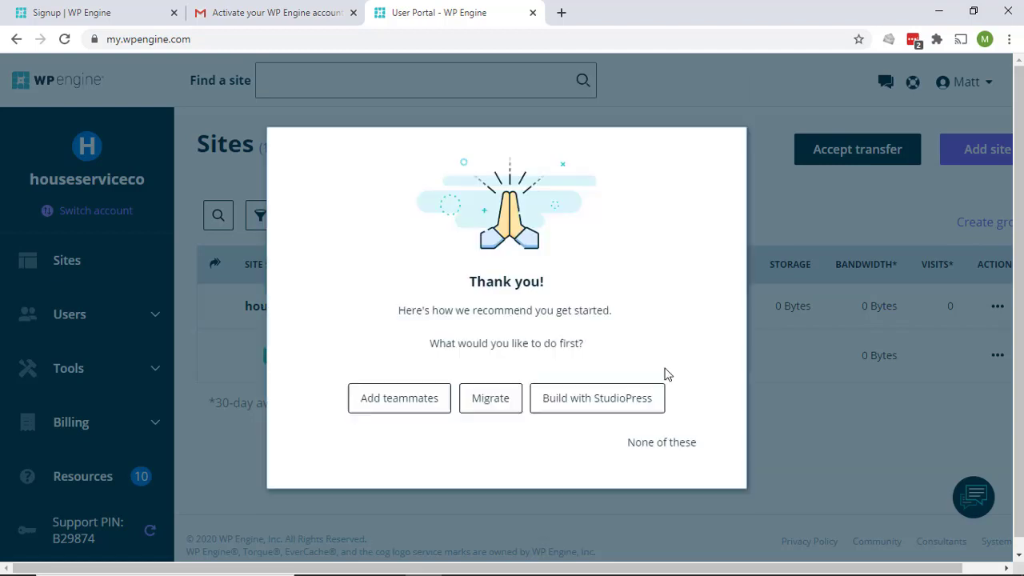
{"action": "left_click", "coordinate": [672, 444]}
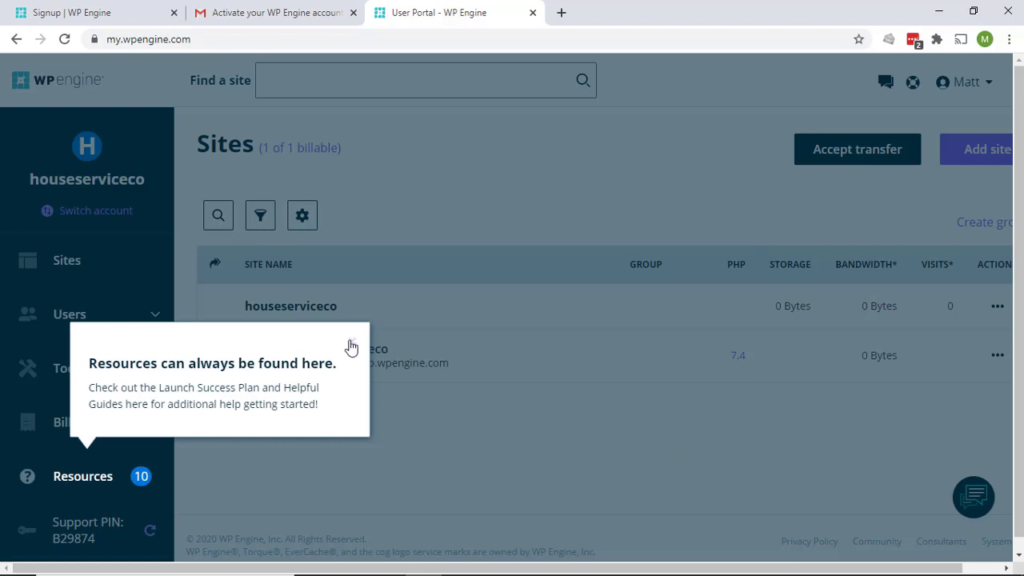
Close the Resources tip and open the houseserviceco production environment from the Sites table
{"action": "left_click", "coordinate": [350, 345]}
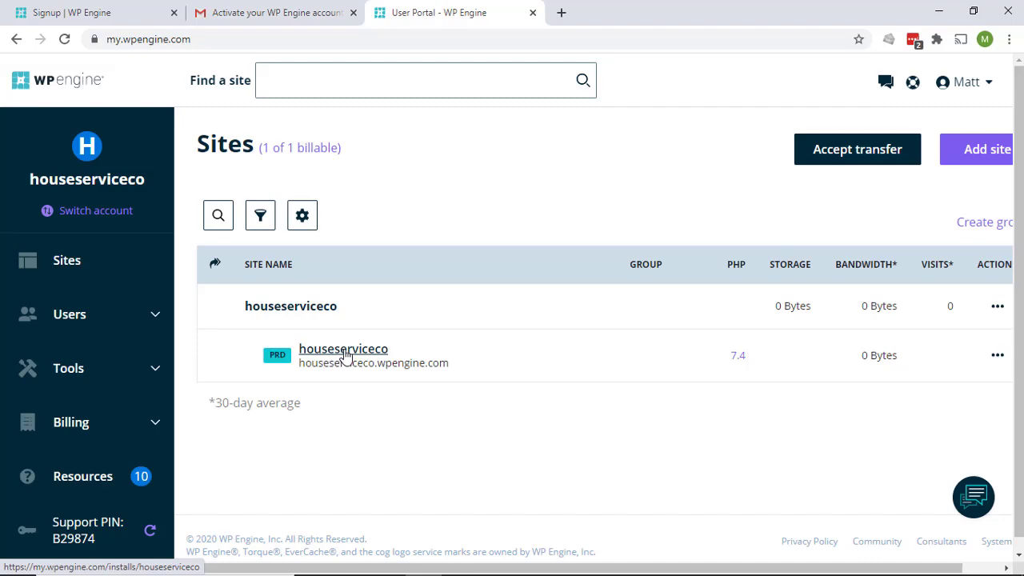
{"action": "left_click", "coordinate": [345, 356]}
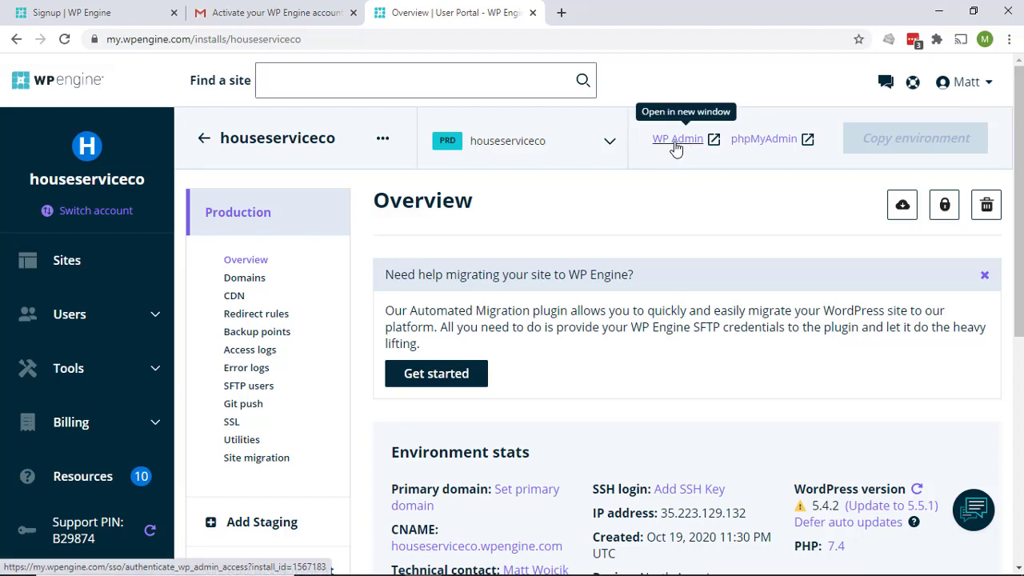
Open the houseserviceco WordPress admin Dashboard in a new tab, then go back to the WP Engine Overview
{"action": "left_click", "coordinate": [676, 148]}
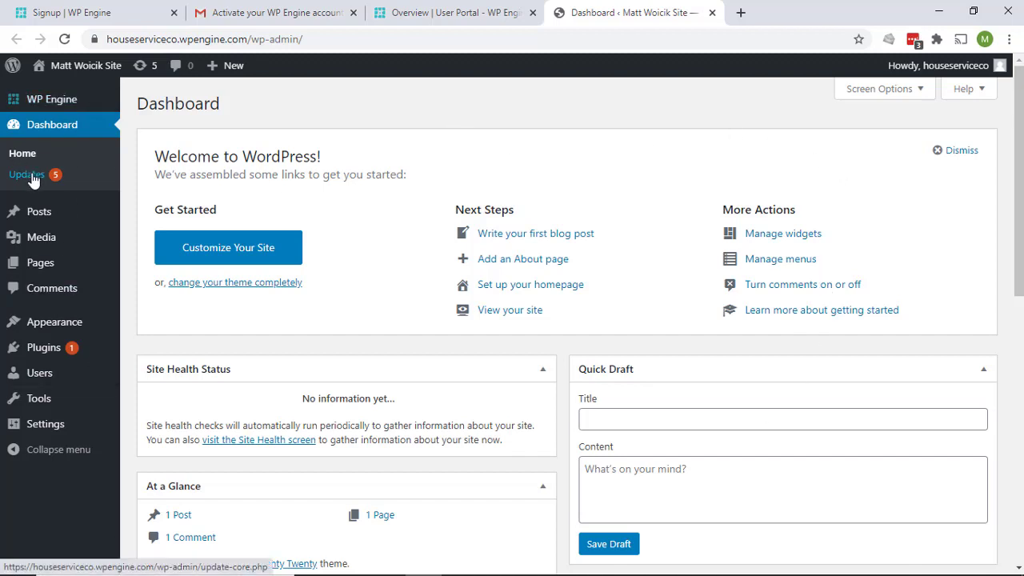
{"action": "mouse_move", "coordinate": [23, 360]}
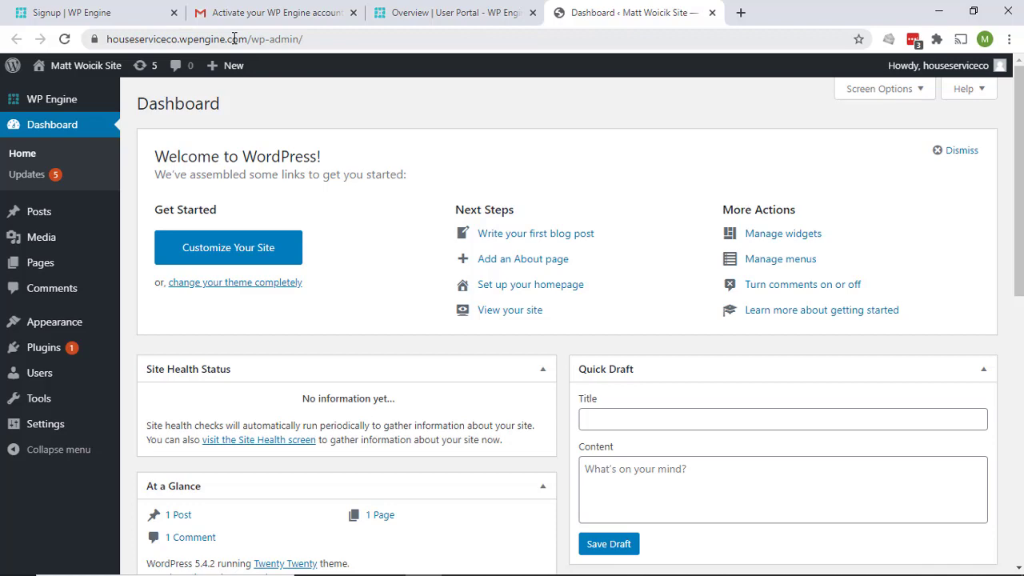
{"action": "left_click", "coordinate": [469, 13]}
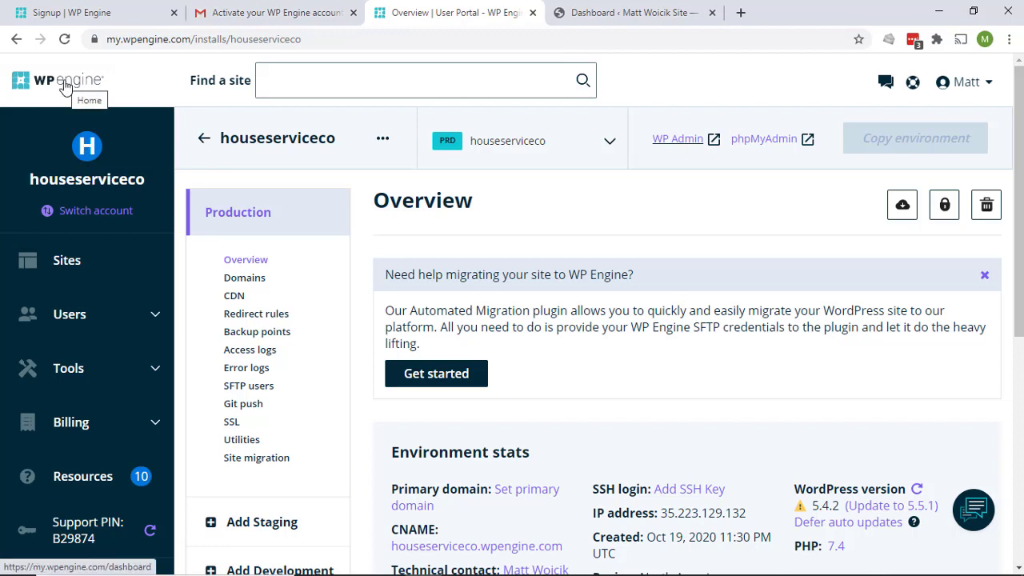
Return to the Sites list and open, then close, the houseserviceco environment's actions menu
{"action": "left_click", "coordinate": [204, 137]}
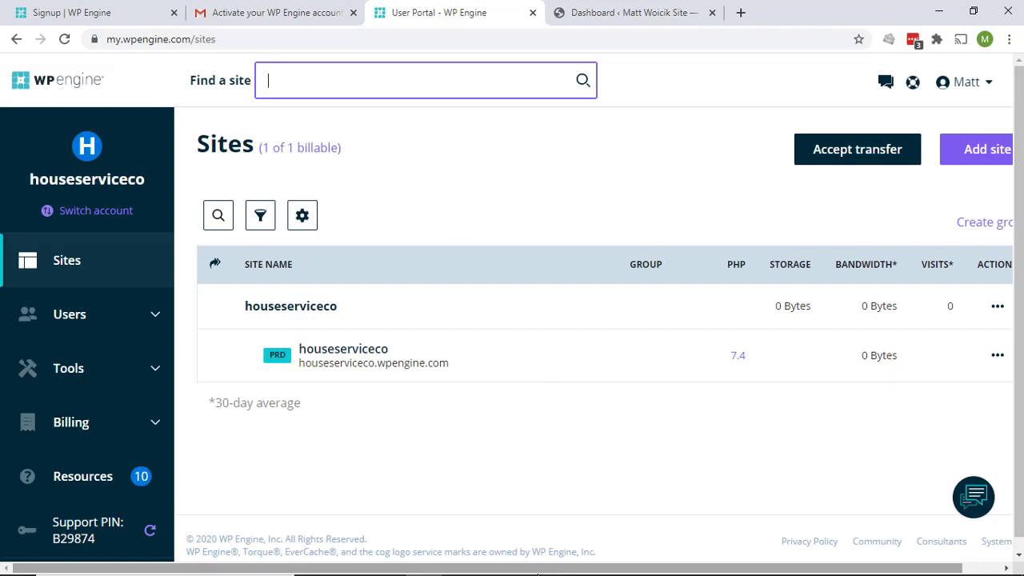
{"action": "scroll", "coordinate": [352, 312], "scroll_direction": "down", "scroll_amount": 1}
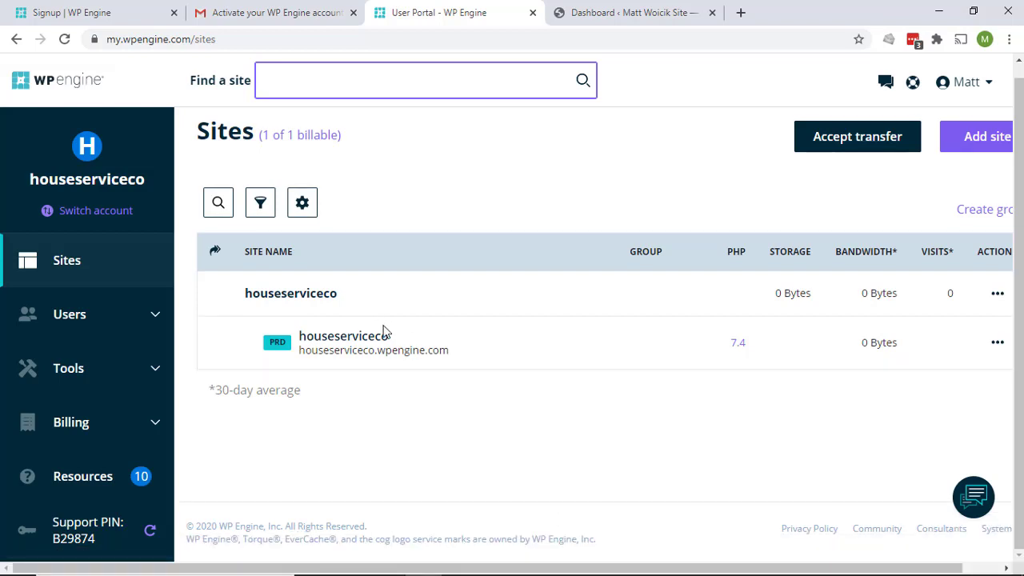
{"action": "left_click", "coordinate": [999, 346]}
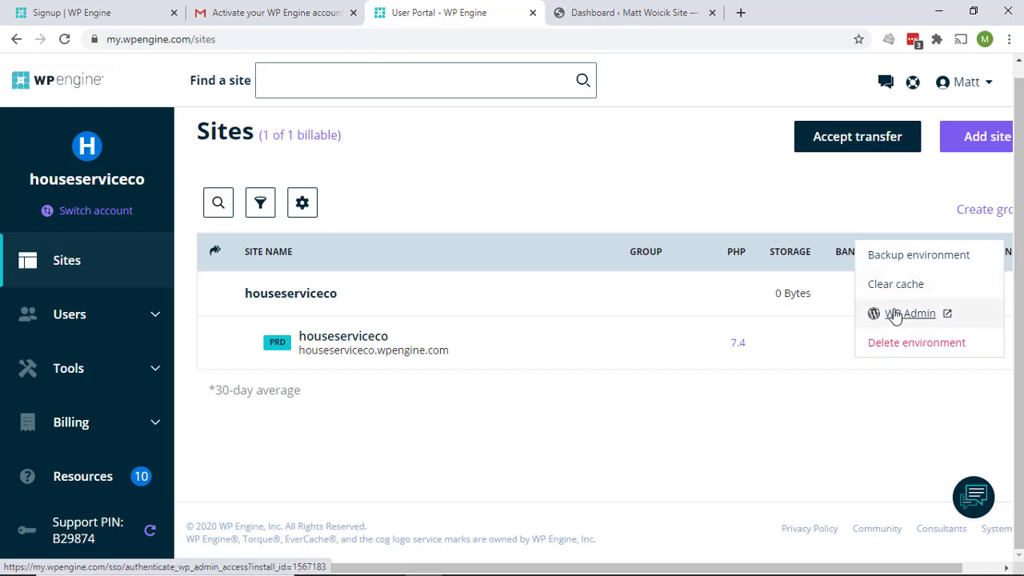
{"action": "left_click", "coordinate": [626, 458]}
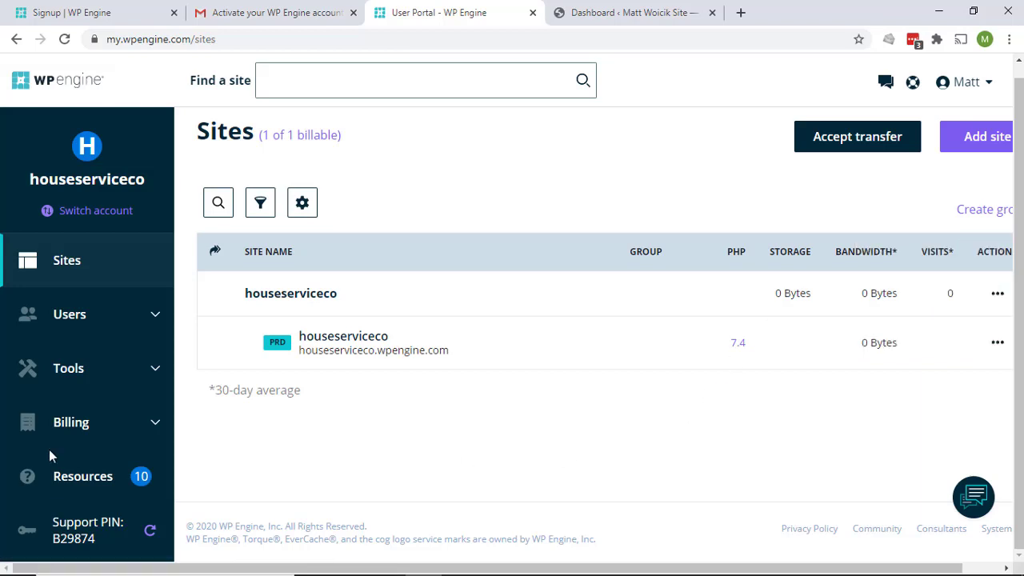
Expand the Users, Tools and Billing sections in the left sidebar
{"action": "left_click", "coordinate": [104, 316]}
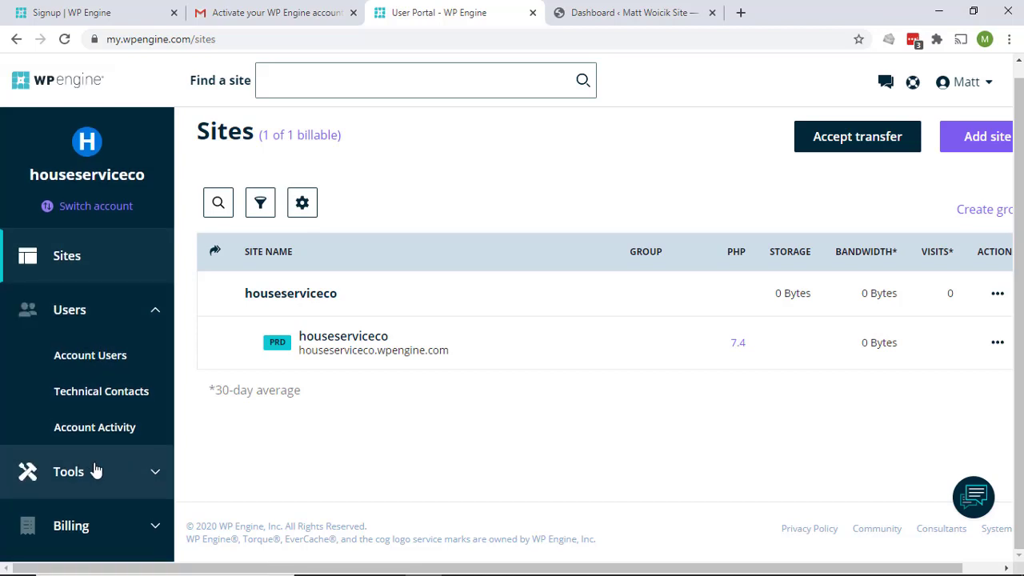
{"action": "scroll", "coordinate": [117, 349], "scroll_direction": "down", "scroll_amount": 3}
{"action": "left_click", "coordinate": [117, 345]}
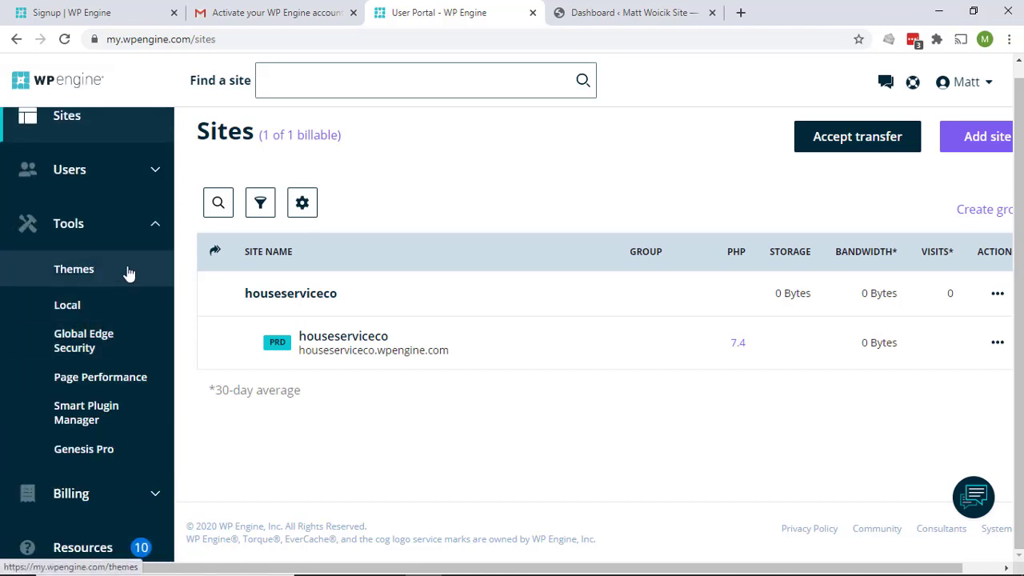
{"action": "scroll", "coordinate": [126, 245], "scroll_direction": "down", "scroll_amount": 3}
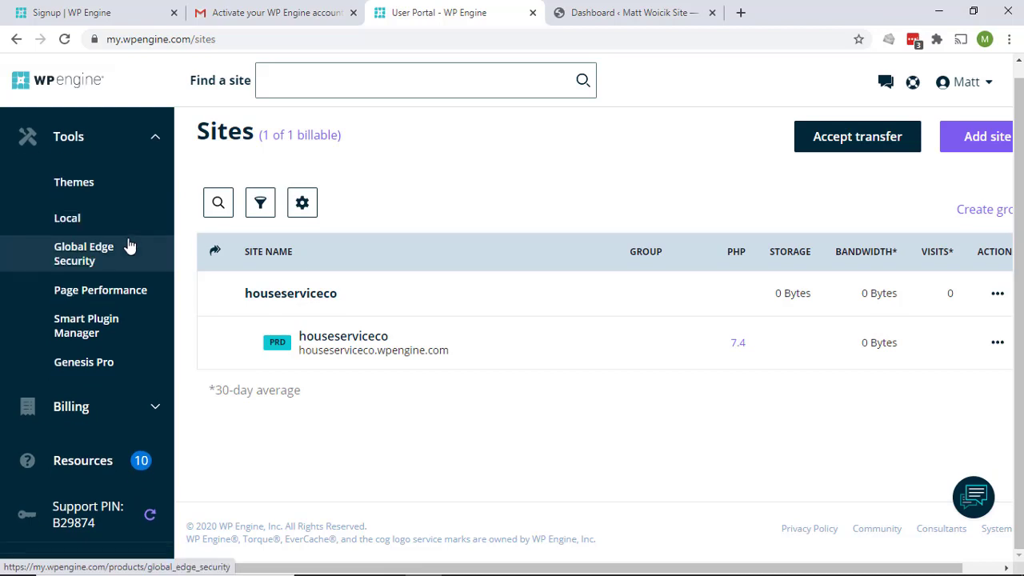
{"action": "left_click", "coordinate": [104, 387]}
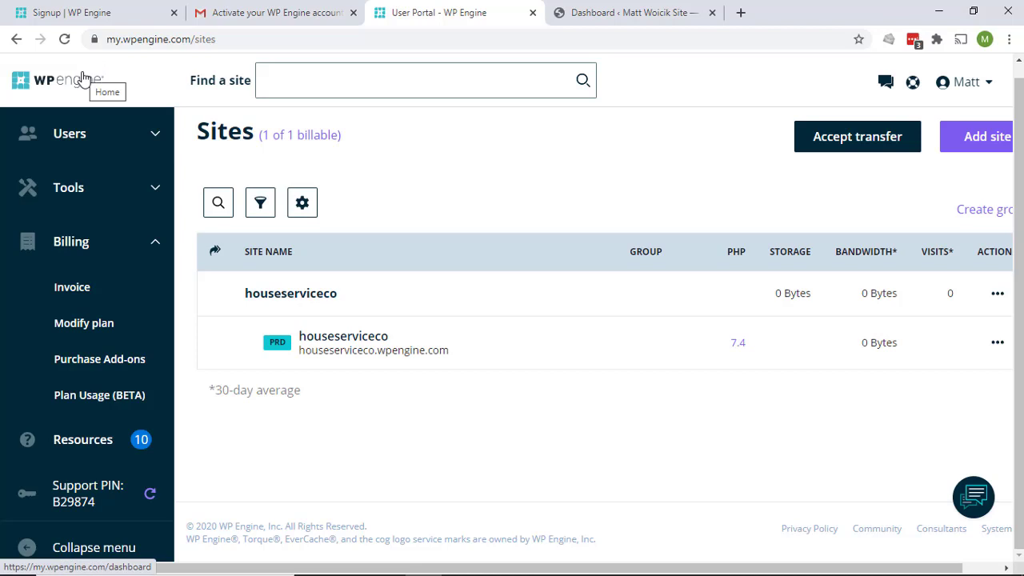
Log out of WP Engine and reach wpengine.com through a web search for wp engine
{"action": "left_click", "coordinate": [984, 85]}
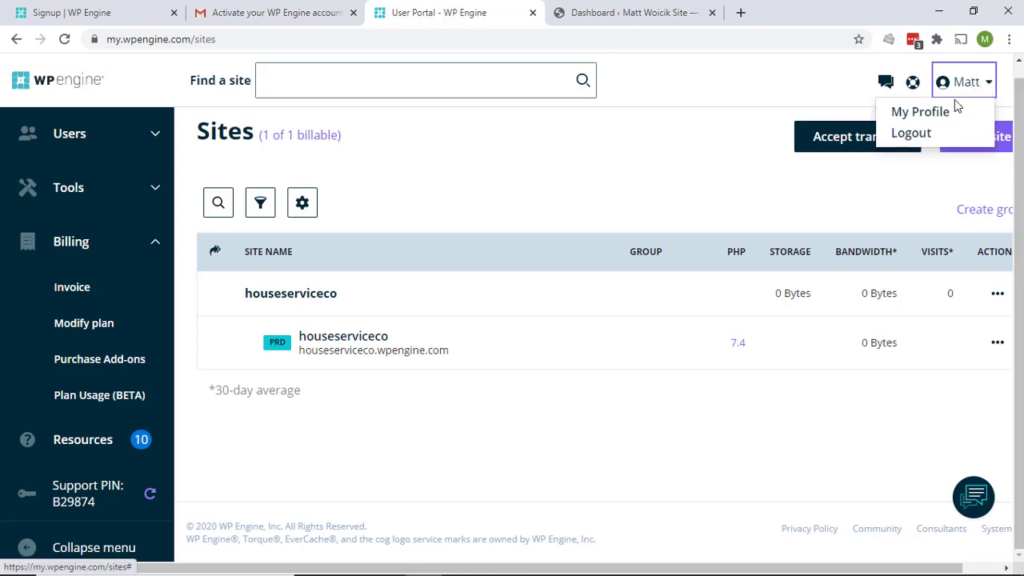
{"action": "left_click", "coordinate": [916, 132]}
{"action": "type", "text": "wp"}
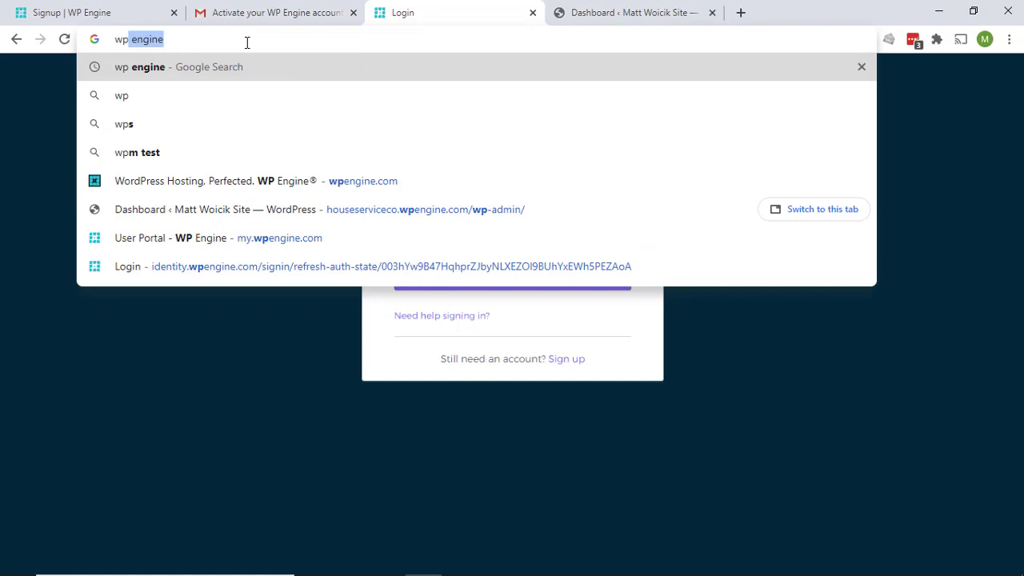
{"action": "key", "text": "Return"}
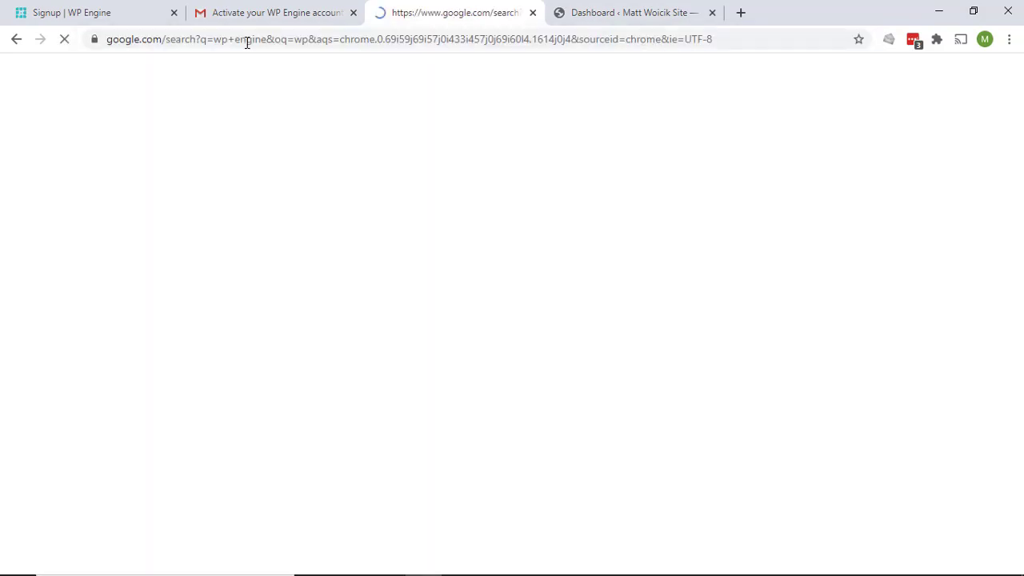
{"action": "scroll", "coordinate": [310, 482], "scroll_direction": "down", "scroll_amount": 3}
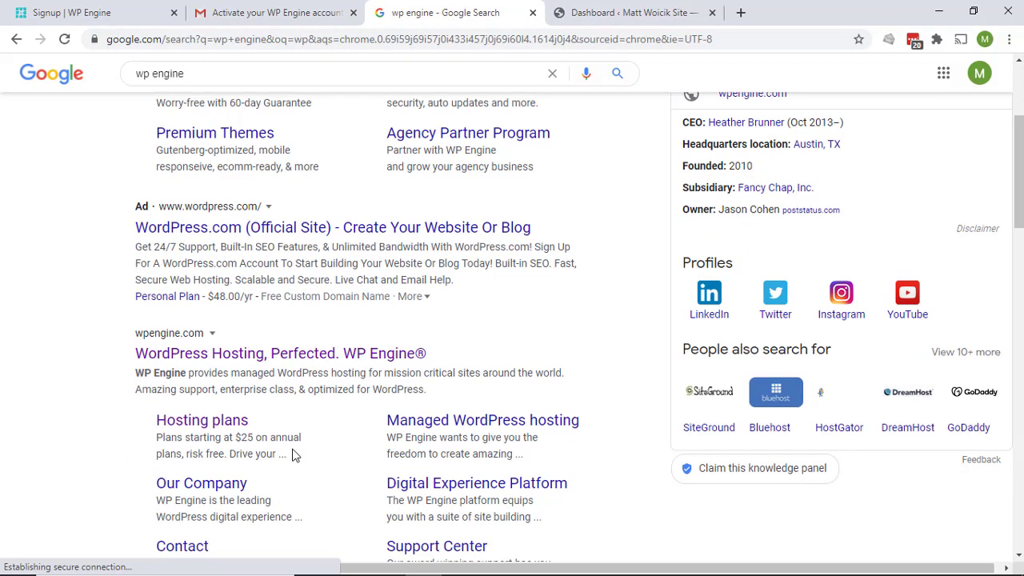
{"action": "left_click", "coordinate": [310, 362]}
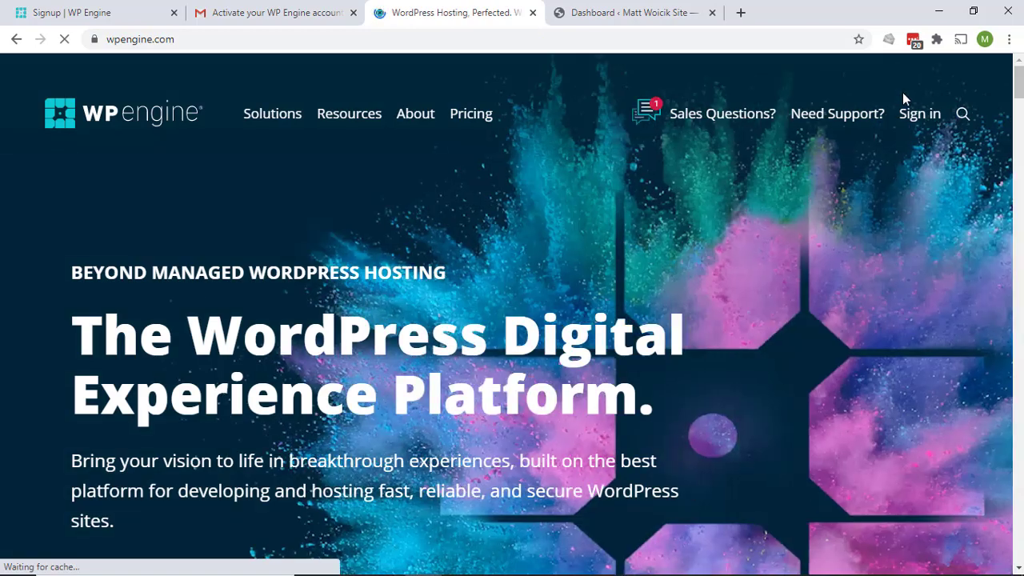
Go to the WP Engine sign-in page and submit the saved account e-mail
{"action": "left_click", "coordinate": [916, 118]}
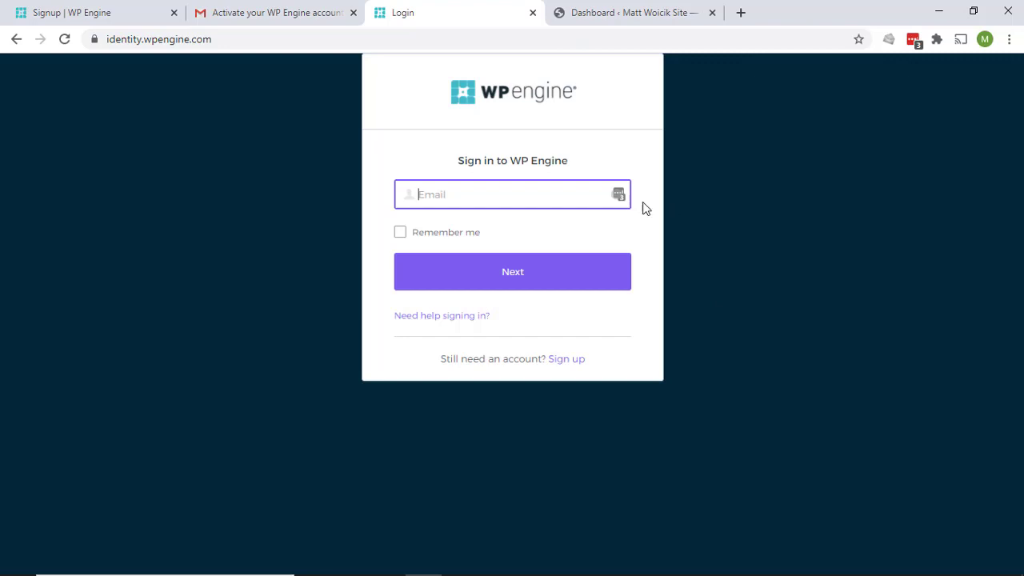
{"action": "left_click", "coordinate": [623, 200]}
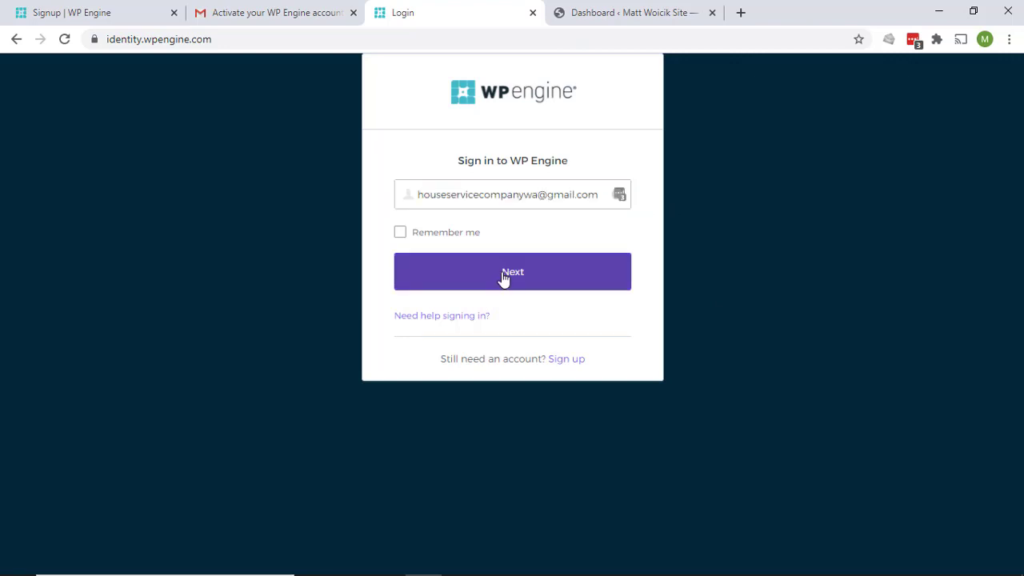
{"action": "left_click", "coordinate": [503, 276]}
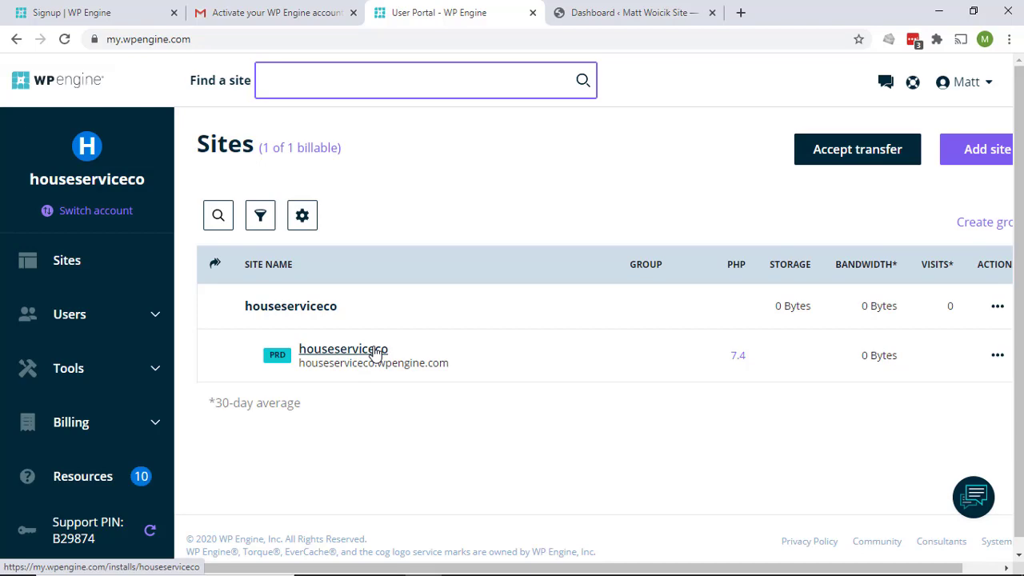
Open the houseserviceco production environment, dismiss the migration banner, and scroll through its stats
{"action": "left_click", "coordinate": [357, 357]}
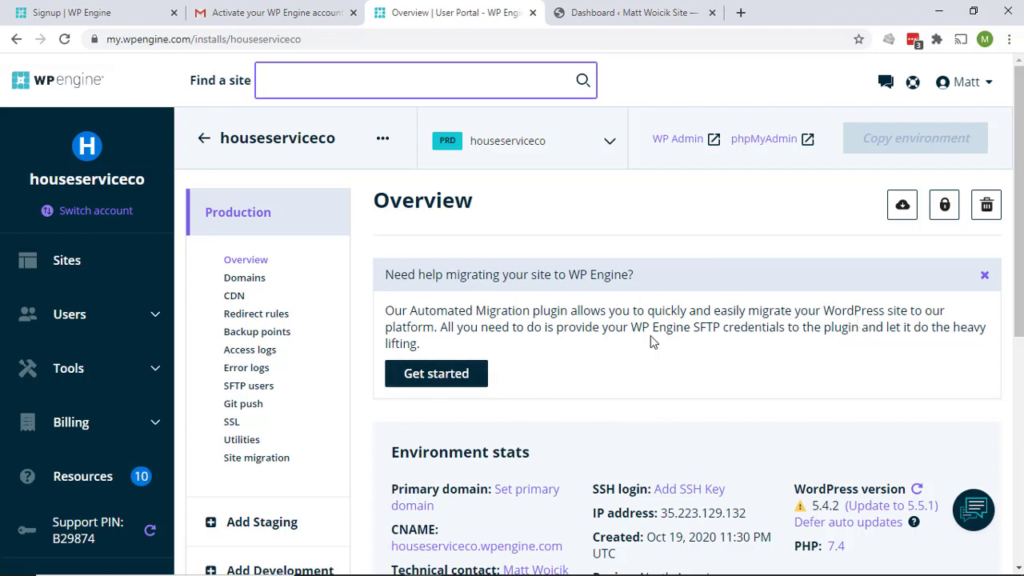
{"action": "left_click", "coordinate": [985, 277]}
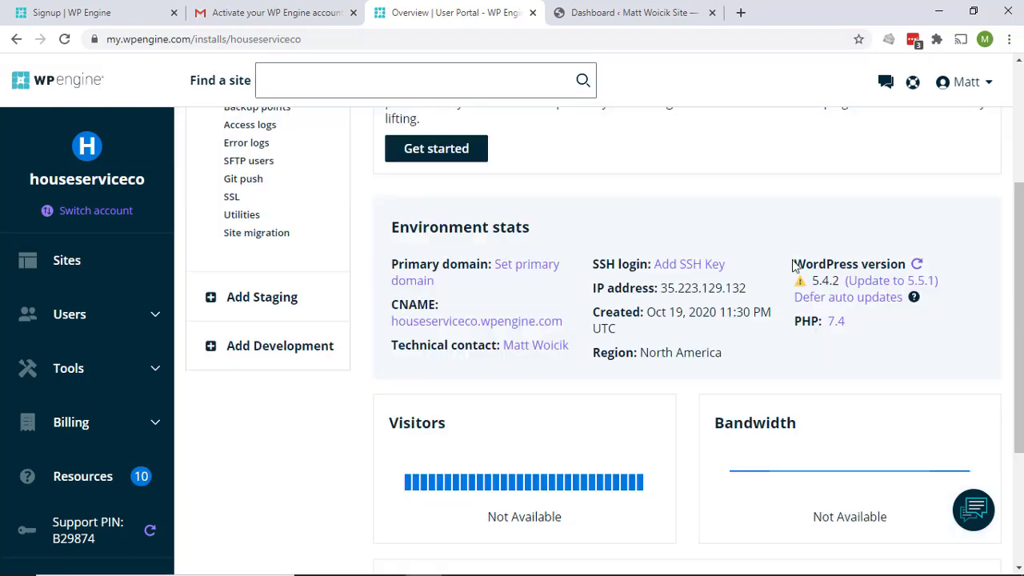
{"action": "scroll", "coordinate": [760, 248], "scroll_direction": "down", "scroll_amount": 3}
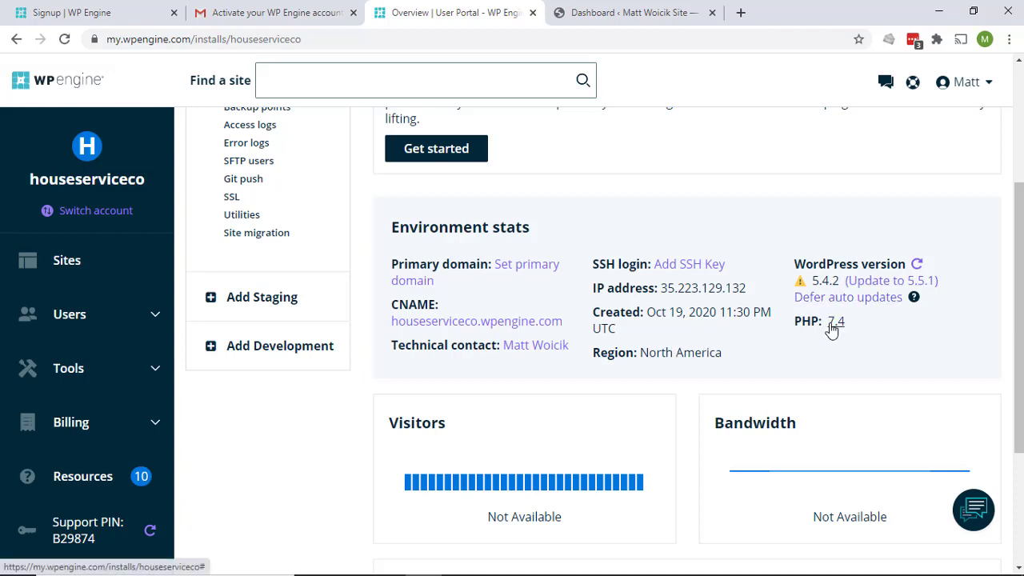
{"action": "scroll", "coordinate": [408, 466], "scroll_direction": "down", "scroll_amount": 1}
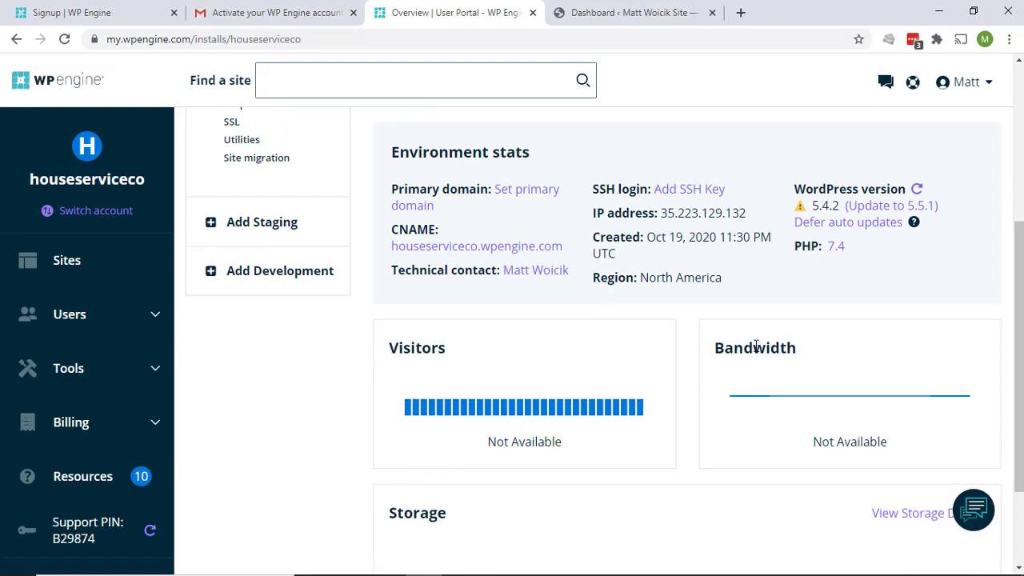
{"action": "scroll", "coordinate": [681, 323], "scroll_direction": "down", "scroll_amount": 2}
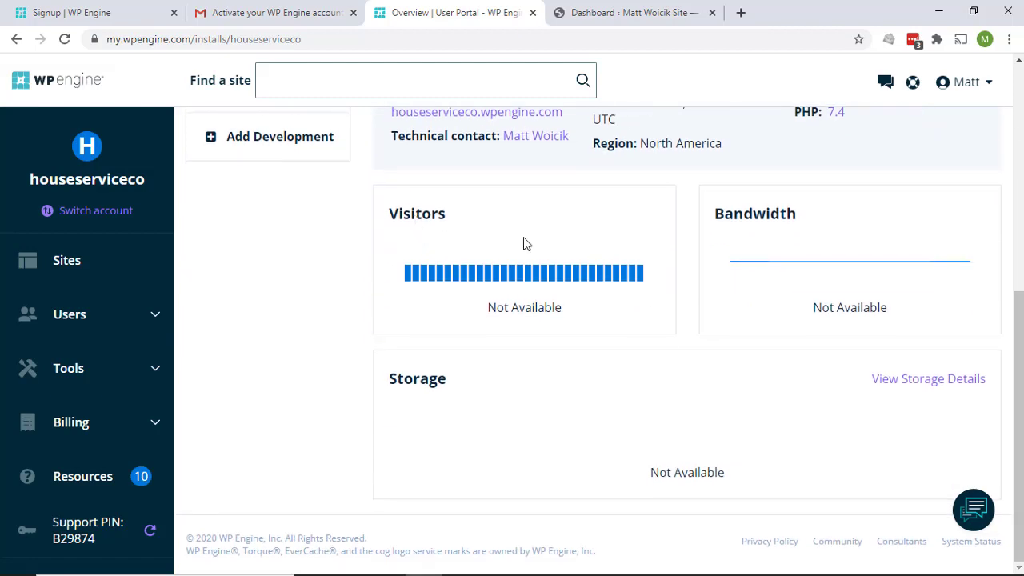
{"action": "scroll", "coordinate": [677, 416], "scroll_direction": "up", "scroll_amount": 5}
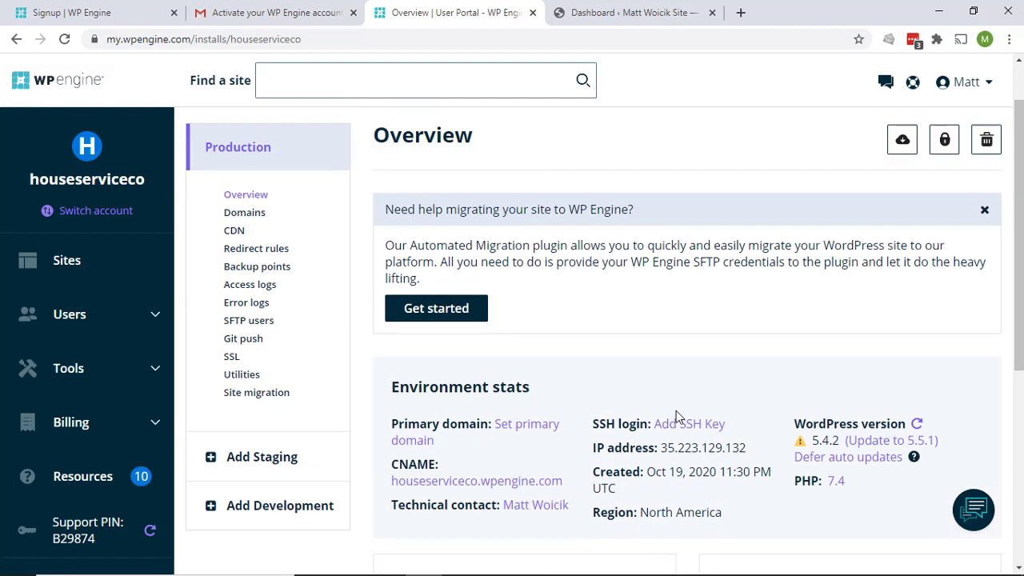
{"action": "scroll", "coordinate": [677, 416], "scroll_direction": "up", "scroll_amount": 1}
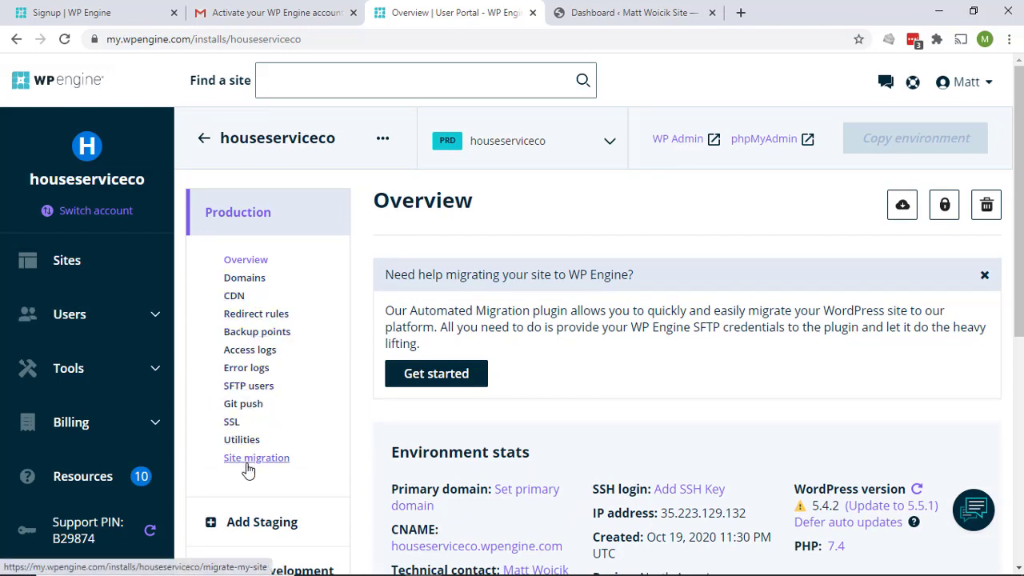
{"action": "left_click", "coordinate": [245, 279]}
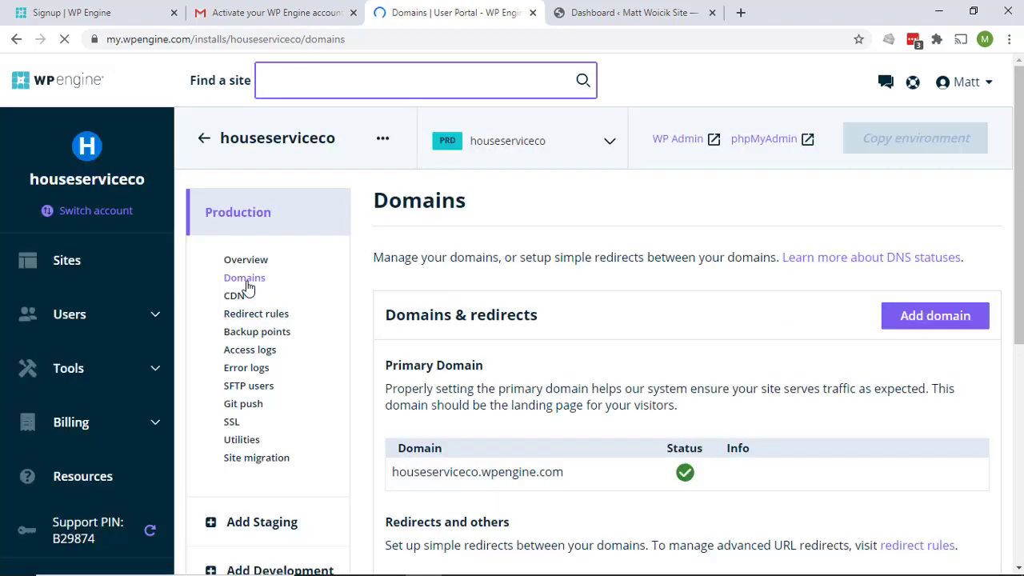
{"action": "left_click", "coordinate": [237, 297]}
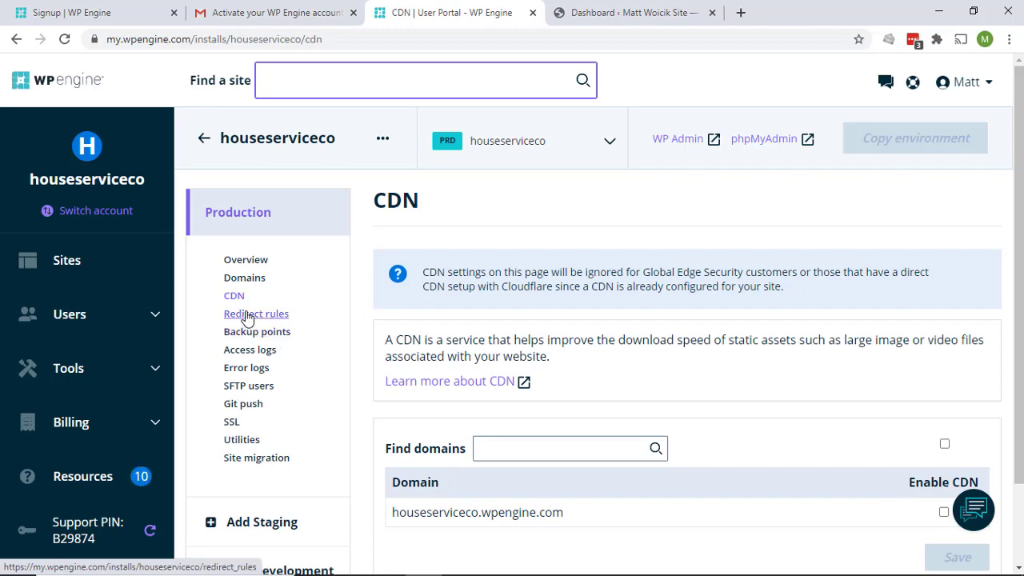
{"action": "left_click", "coordinate": [246, 336]}
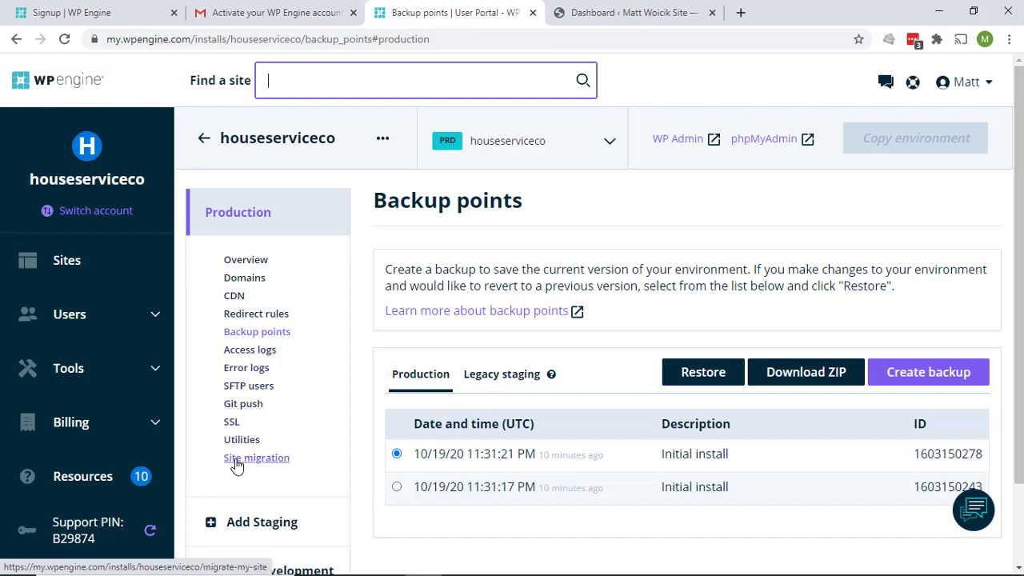
{"action": "left_click", "coordinate": [245, 259]}
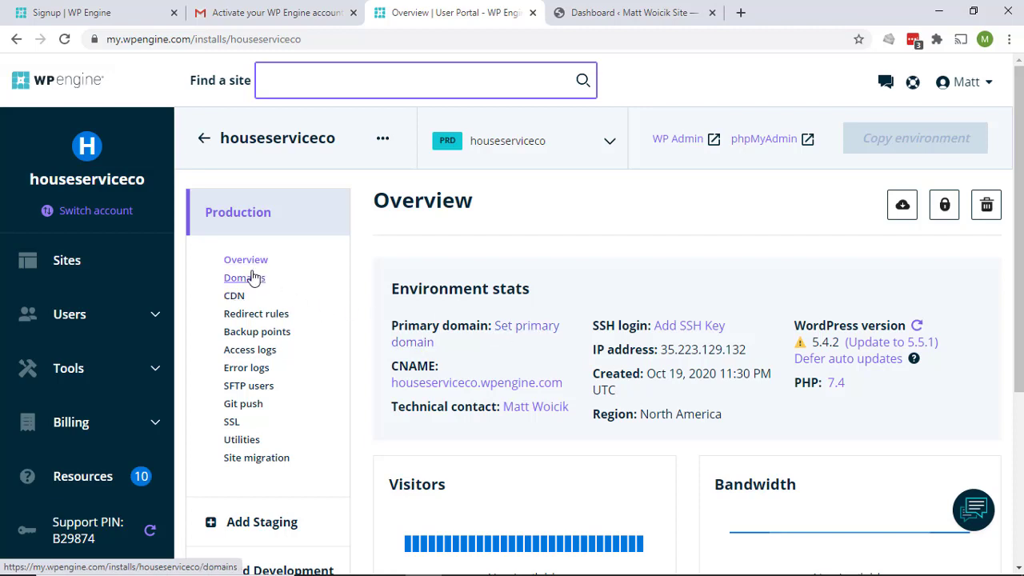
Add the custom domain houseservicecompany.com to the site through the Add domain wizard
{"action": "left_click", "coordinate": [551, 333]}
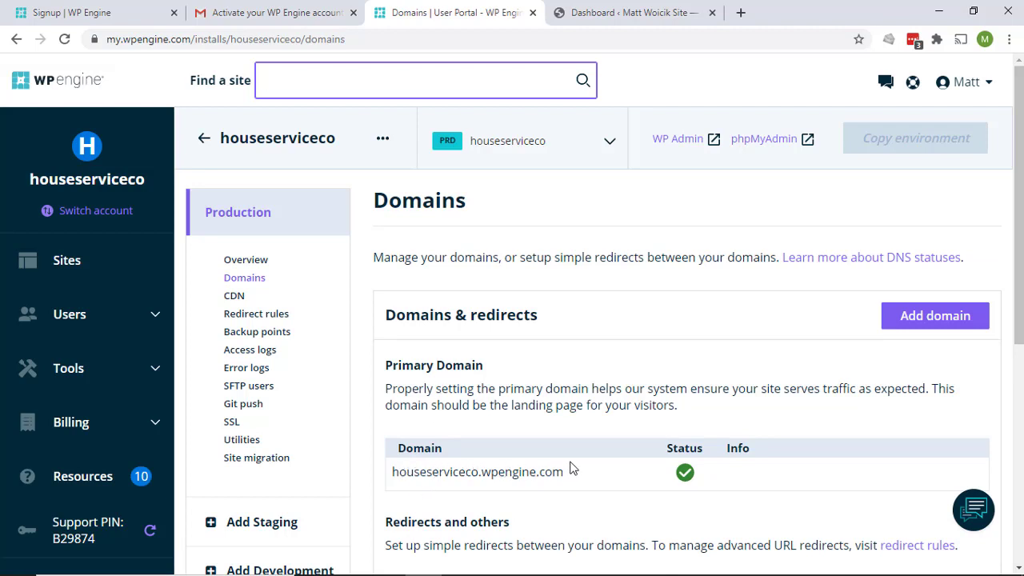
{"action": "scroll", "coordinate": [704, 326], "scroll_direction": "down", "scroll_amount": 2}
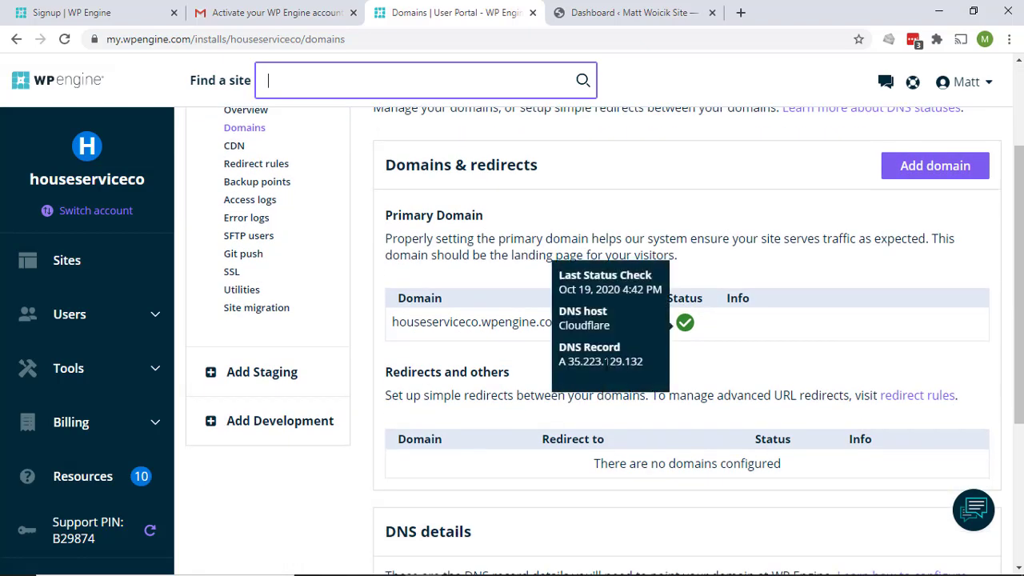
{"action": "scroll", "coordinate": [444, 374], "scroll_direction": "down", "scroll_amount": 3}
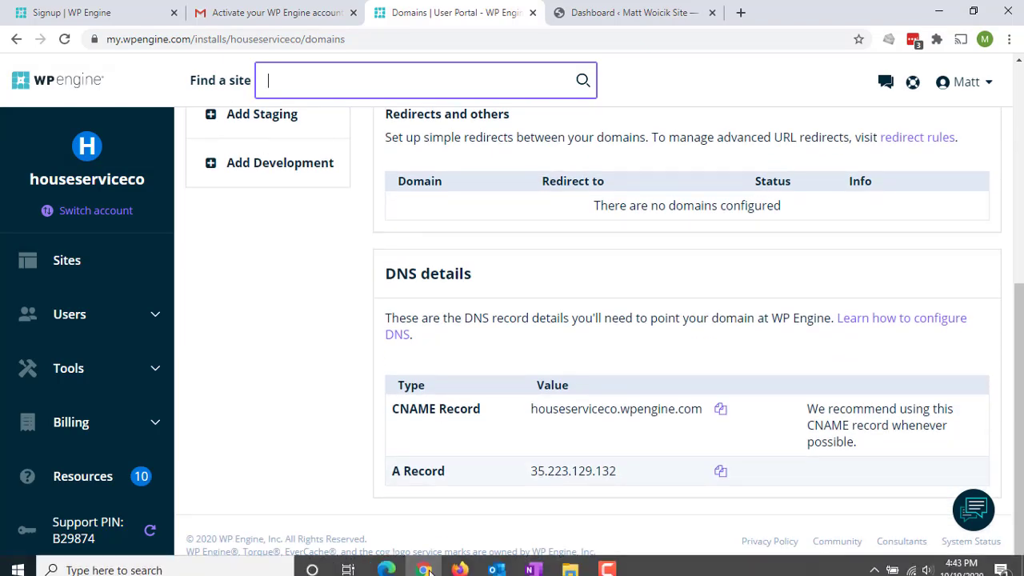
{"action": "scroll", "coordinate": [552, 324], "scroll_direction": "up", "scroll_amount": 5}
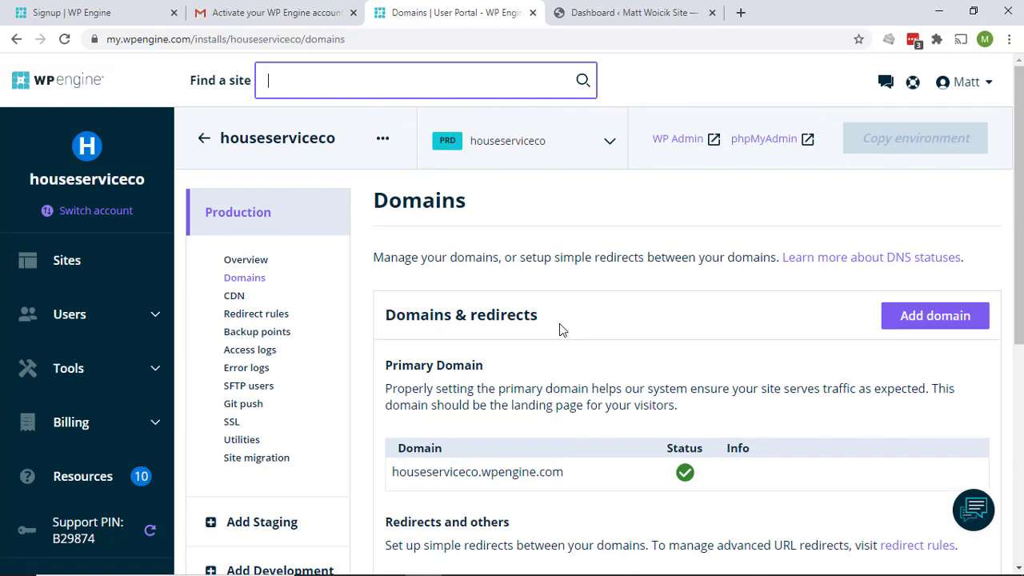
{"action": "left_click", "coordinate": [931, 320]}
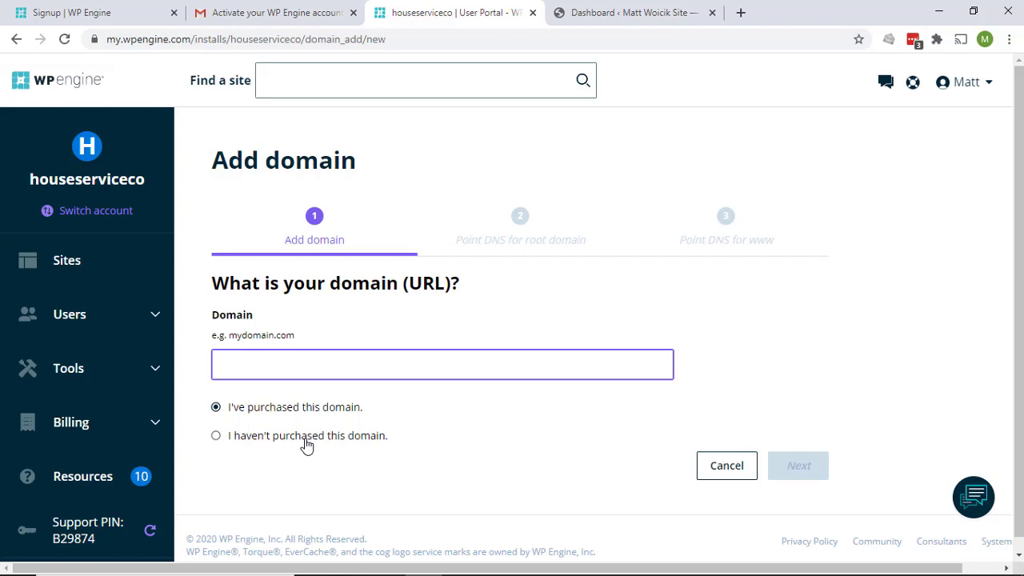
{"action": "left_click", "coordinate": [332, 369]}
{"action": "type", "text": "houseservicecompany.com"}
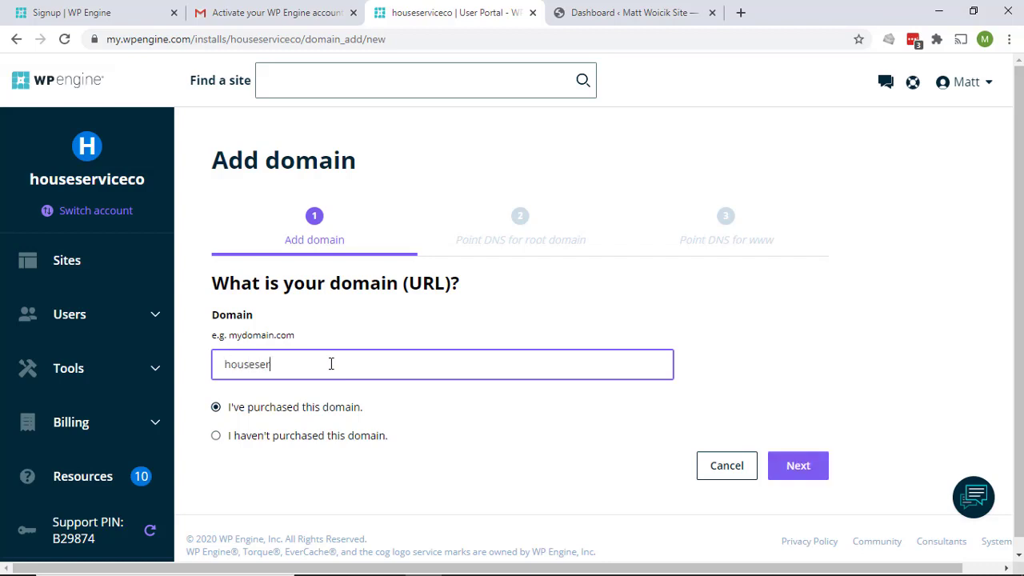
{"action": "left_click", "coordinate": [800, 468]}
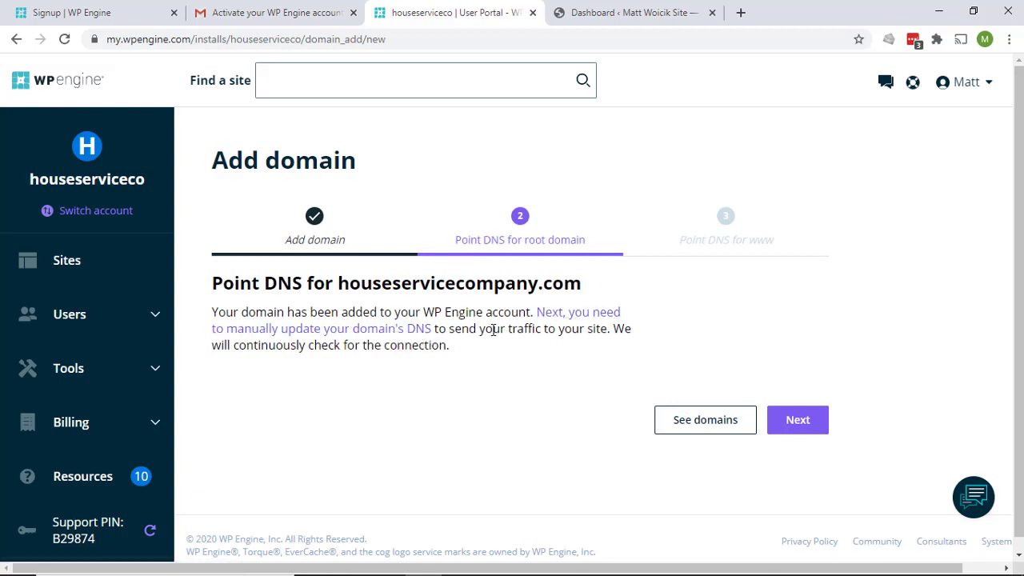
Open the site's Domains page and scroll down to the DNS details
{"action": "left_click", "coordinate": [579, 313]}
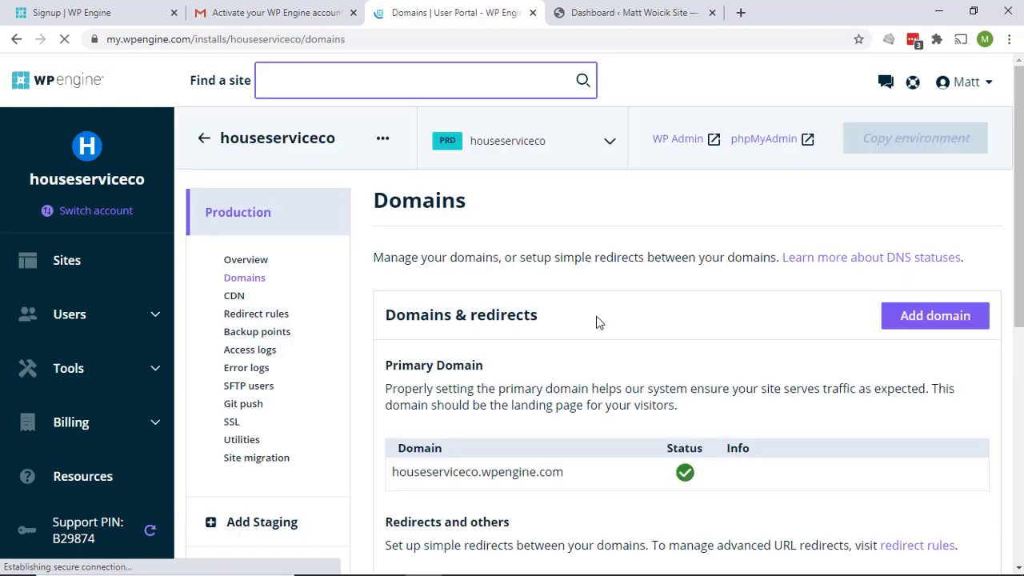
{"action": "scroll", "coordinate": [597, 321], "scroll_direction": "down", "scroll_amount": 2}
{"action": "scroll", "coordinate": [677, 391], "scroll_direction": "down", "scroll_amount": 1}
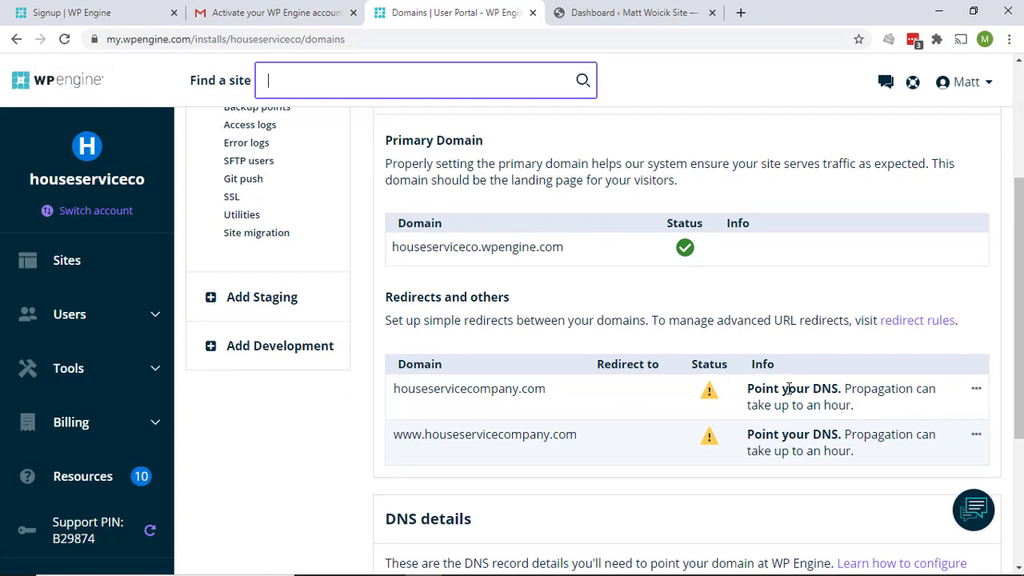
{"action": "scroll", "coordinate": [789, 389], "scroll_direction": "down", "scroll_amount": 3}
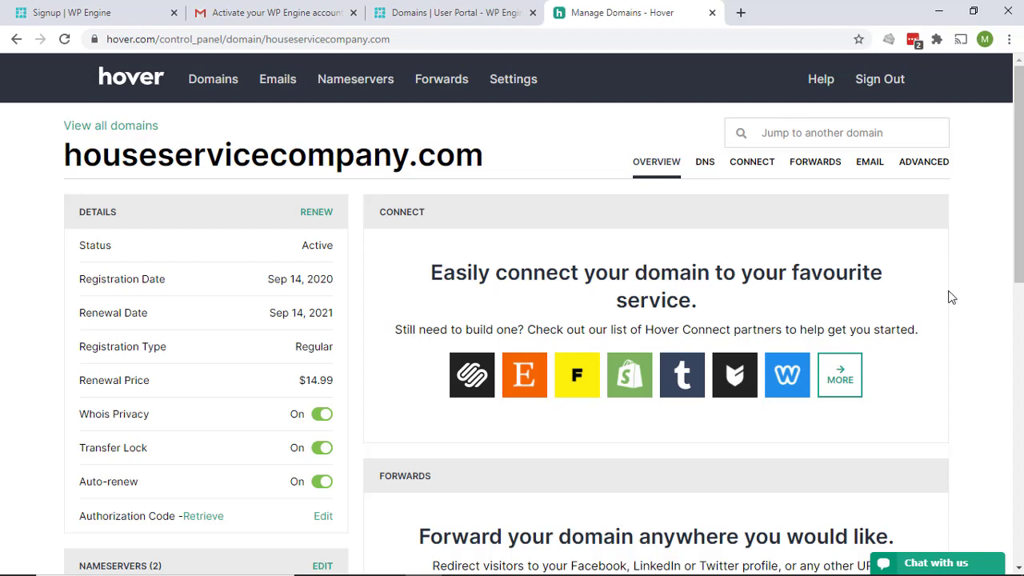
View Hover's DNS records, then copy the A Record IP 35.223.129.132 from WP Engine
{"action": "left_click", "coordinate": [705, 165]}
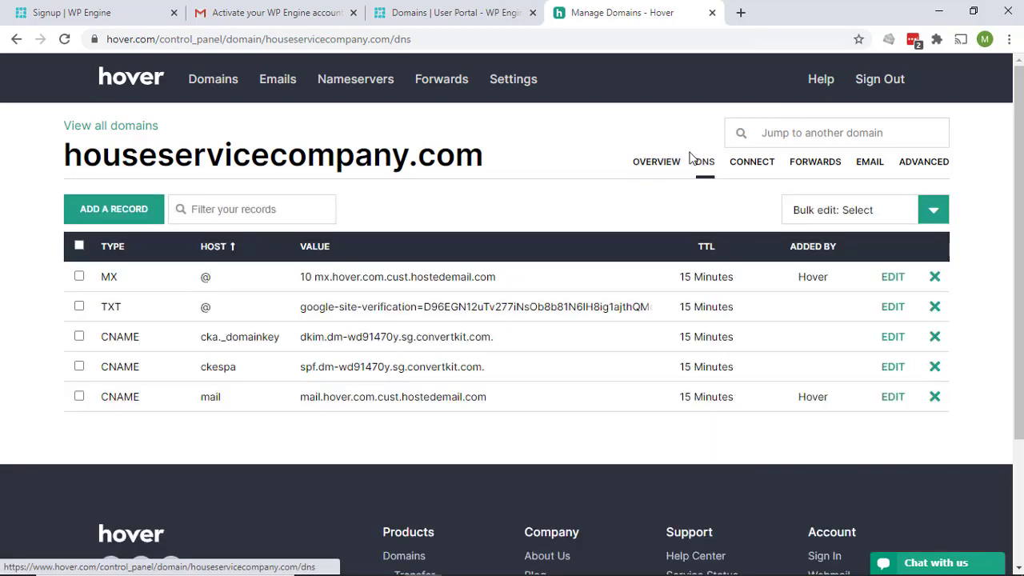
{"action": "left_click", "coordinate": [454, 18]}
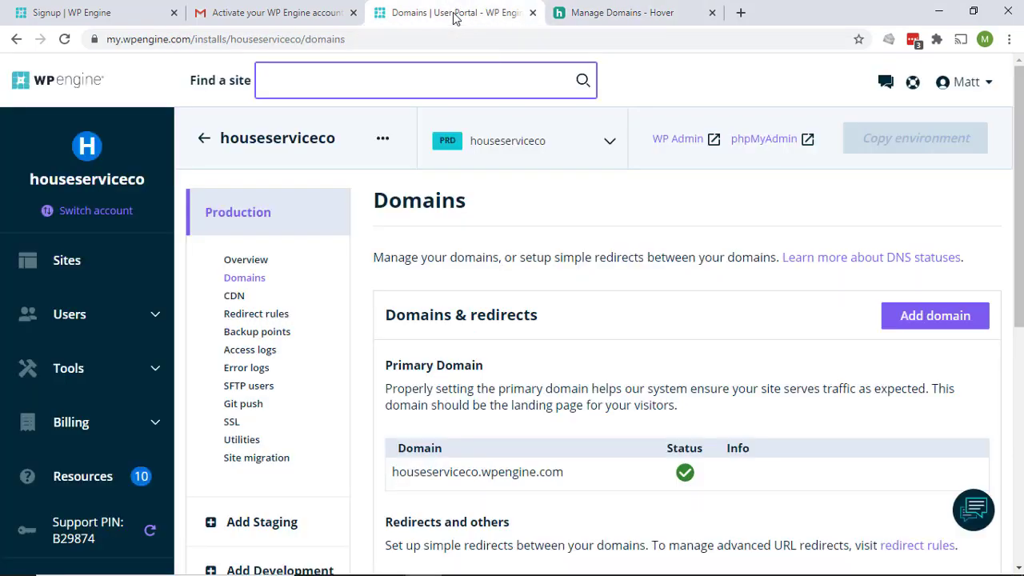
{"action": "scroll", "coordinate": [569, 339], "scroll_direction": "down", "scroll_amount": 5}
{"action": "scroll", "coordinate": [572, 338], "scroll_direction": "down", "scroll_amount": 1}
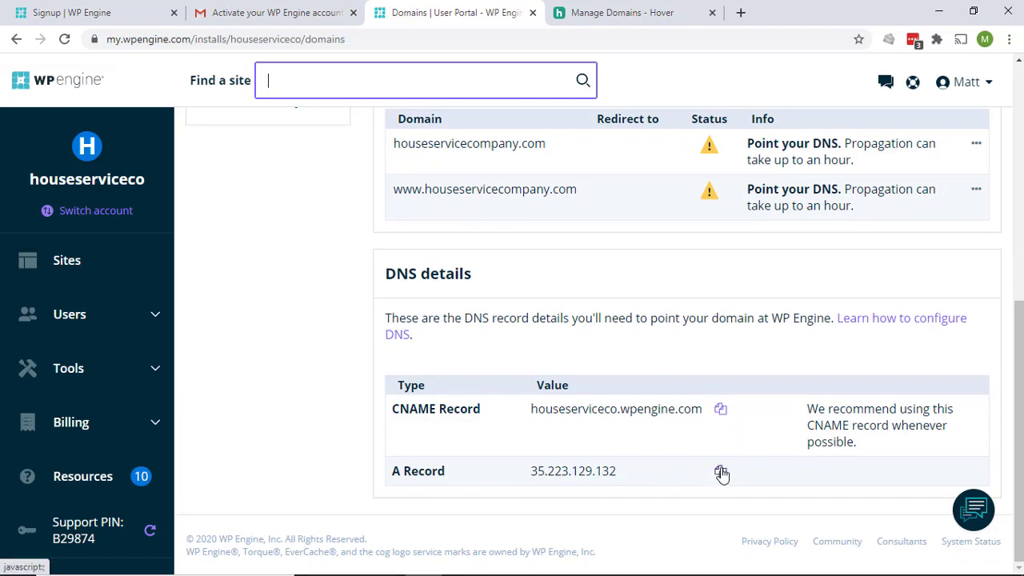
{"action": "left_click", "coordinate": [721, 473]}
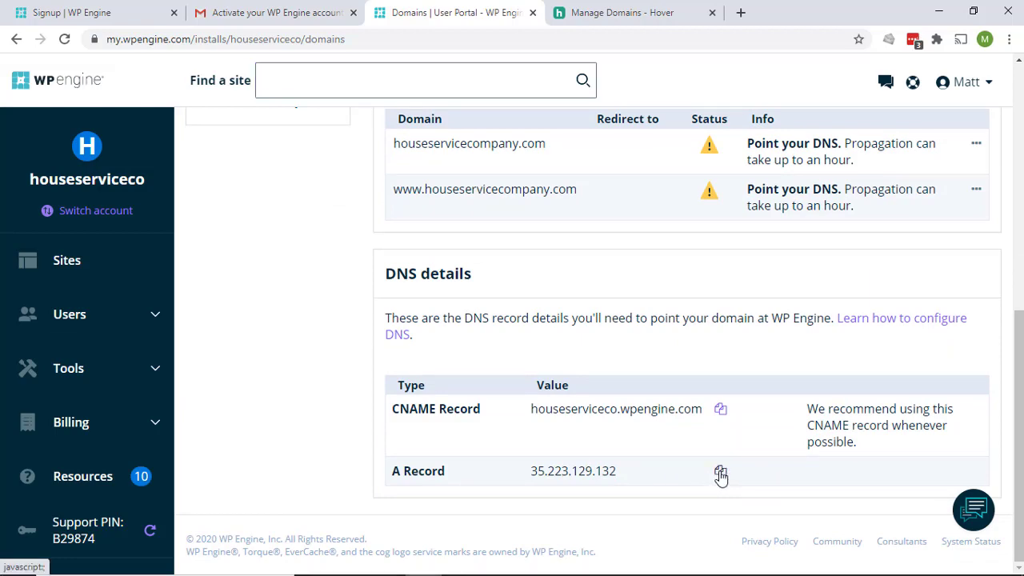
Add a Hover A record with host @ pointing to 35.223.129.132
{"action": "left_click", "coordinate": [654, 11]}
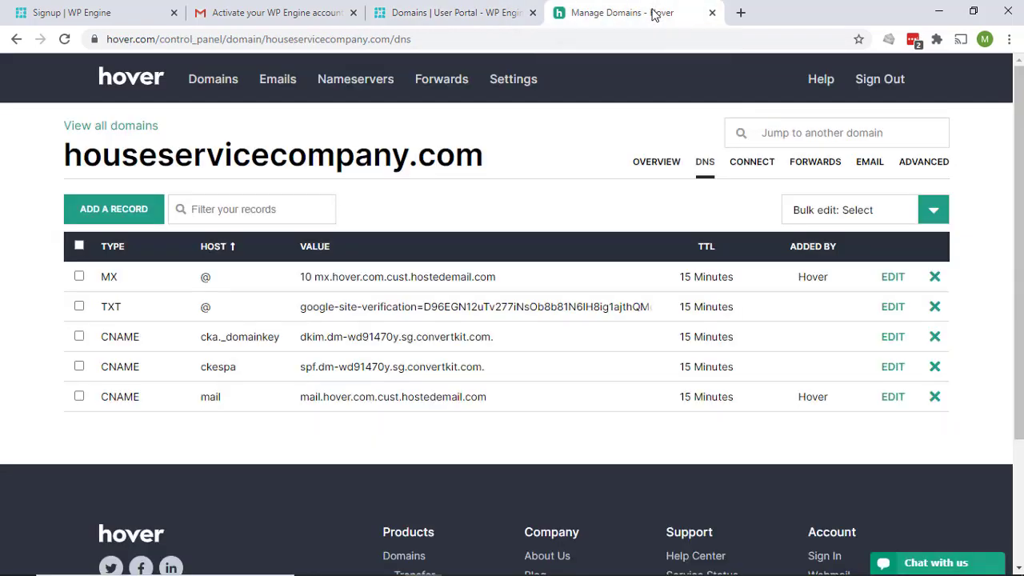
{"action": "left_click", "coordinate": [117, 210]}
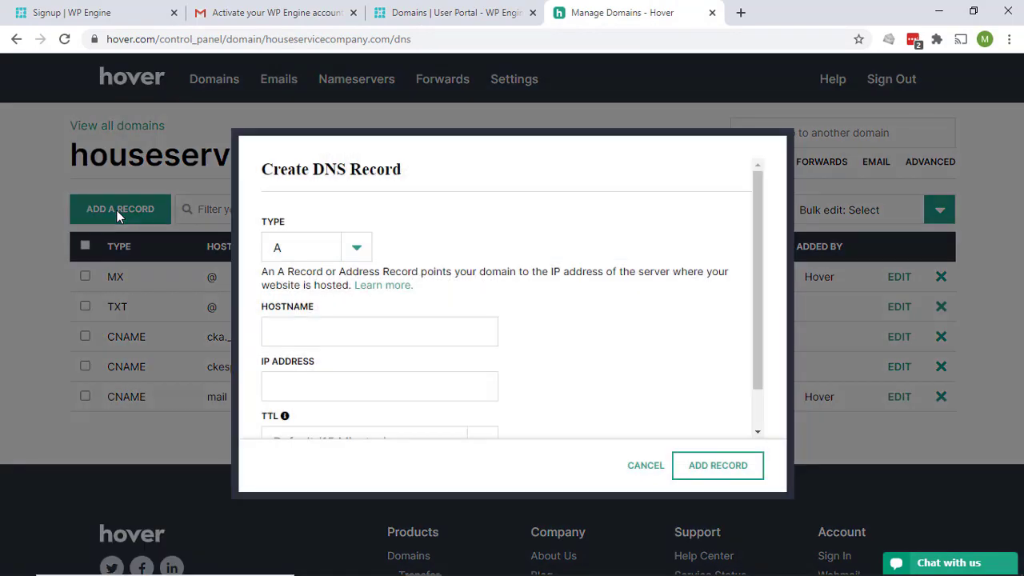
{"action": "left_click", "coordinate": [306, 335]}
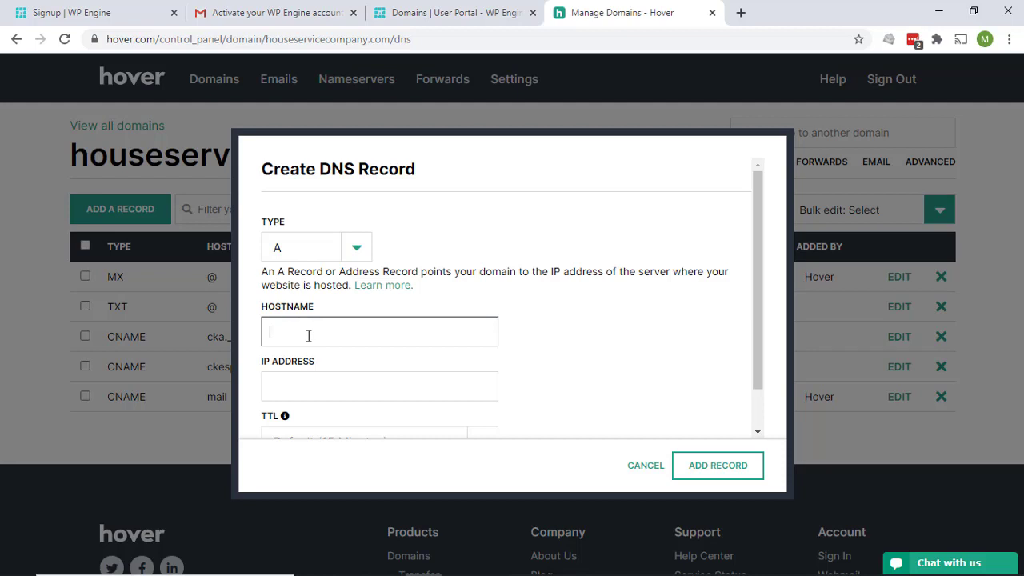
{"action": "left_click", "coordinate": [314, 389]}
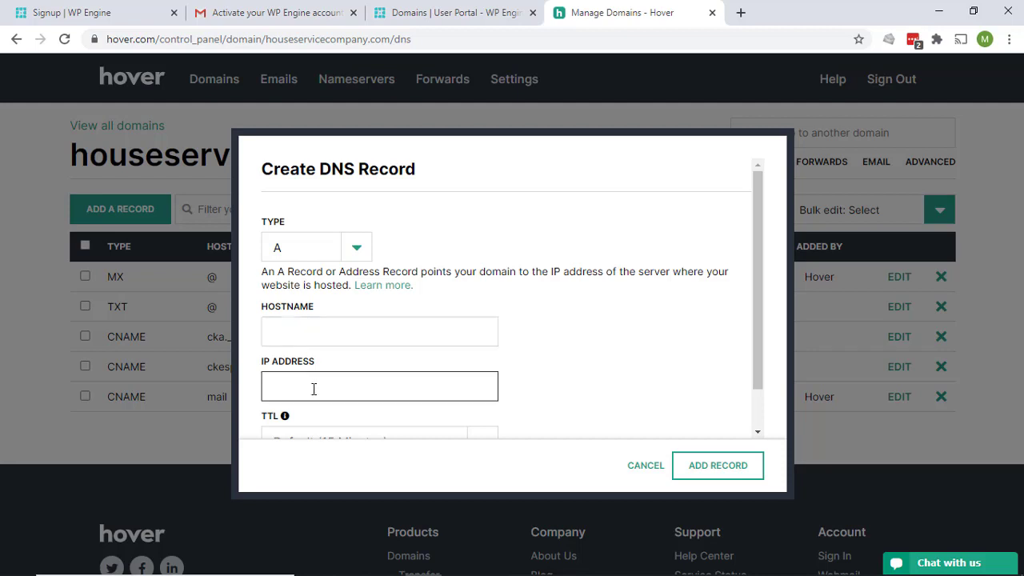
{"action": "key", "text": "ctrl+v"}
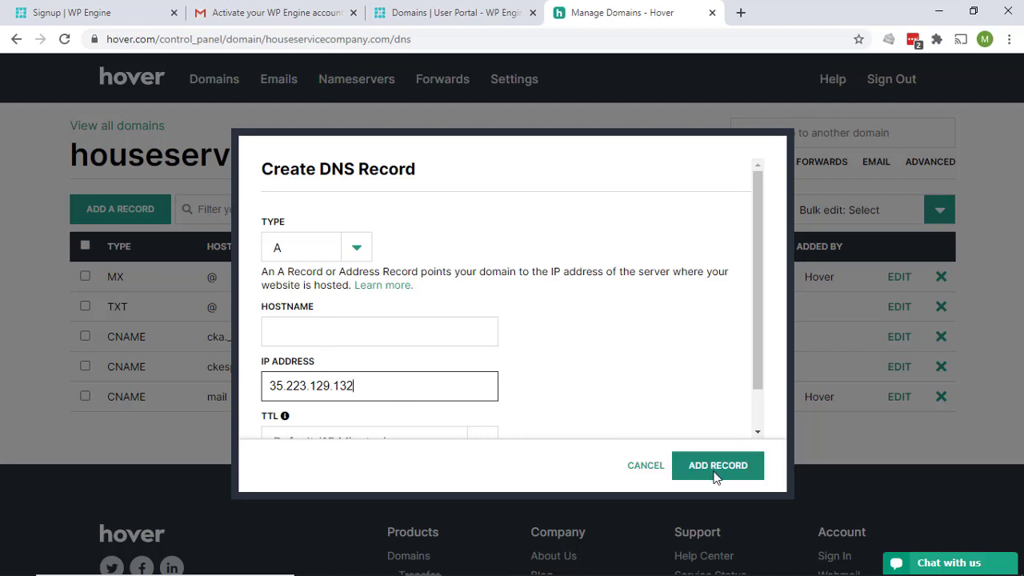
{"action": "left_click", "coordinate": [716, 476]}
{"action": "left_click", "coordinate": [343, 330]}
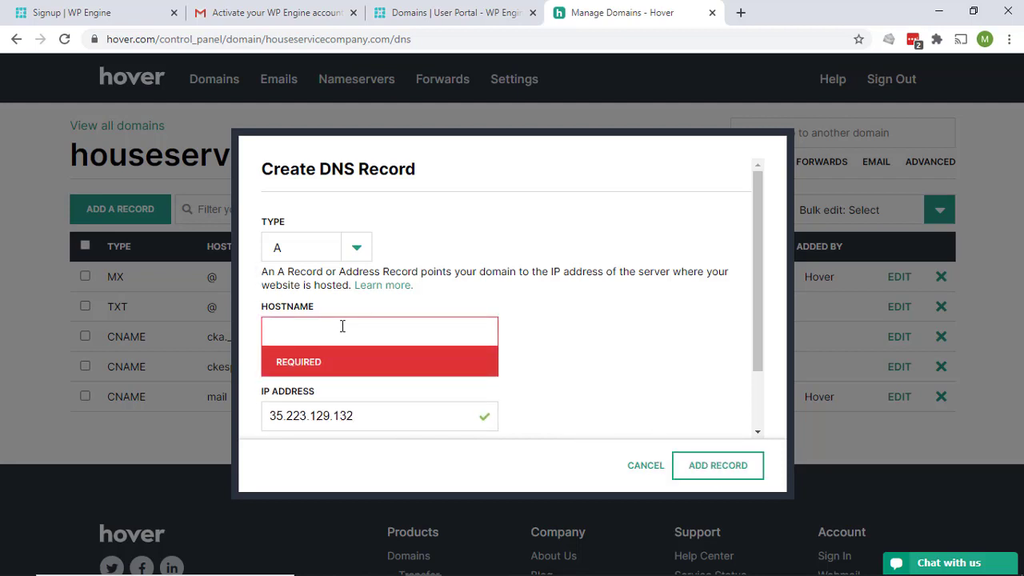
{"action": "type", "text": "@"}
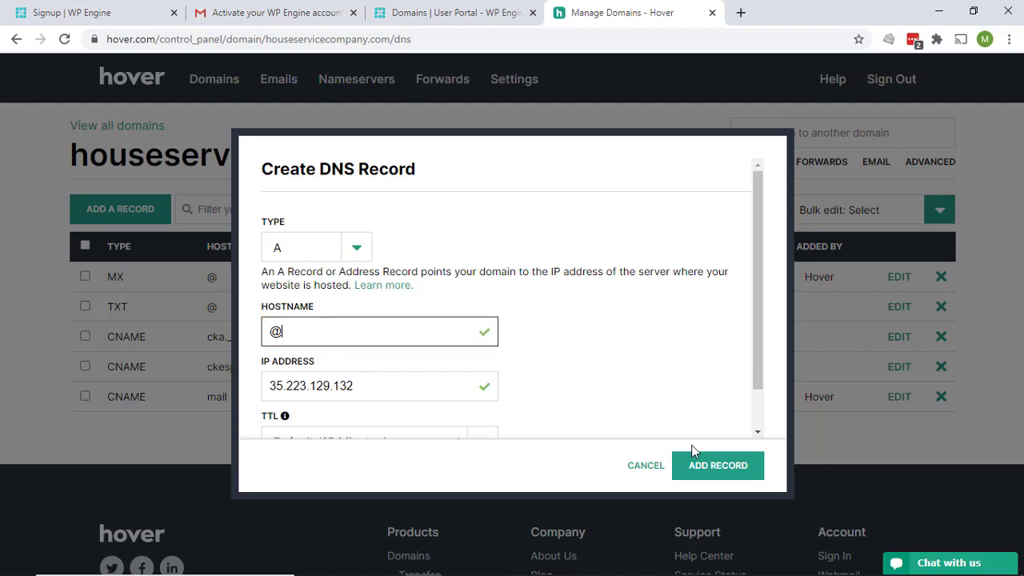
{"action": "left_click", "coordinate": [716, 466]}
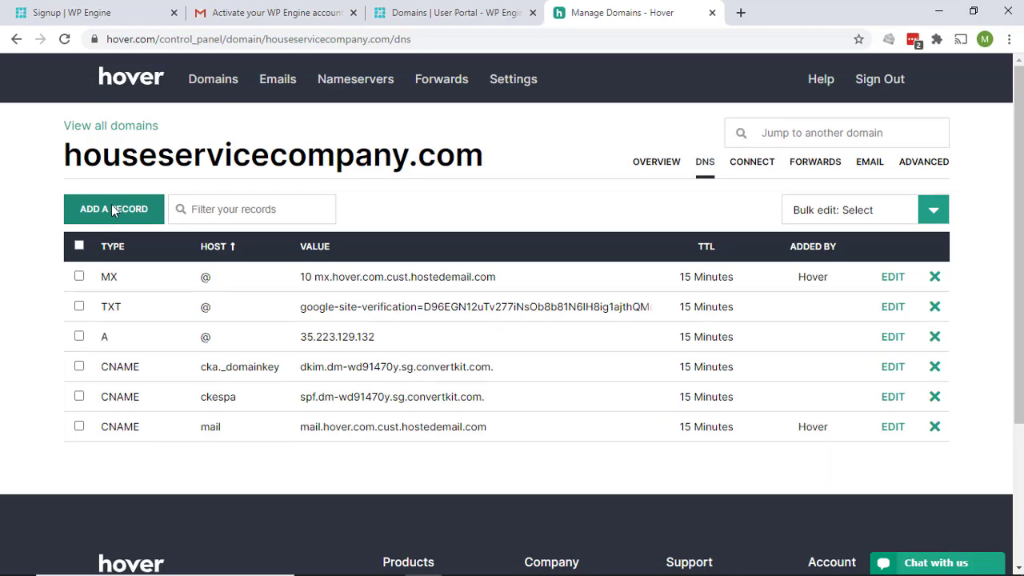
Add another Hover A record with host * and IP 35.223.129.132
{"action": "left_click", "coordinate": [113, 210]}
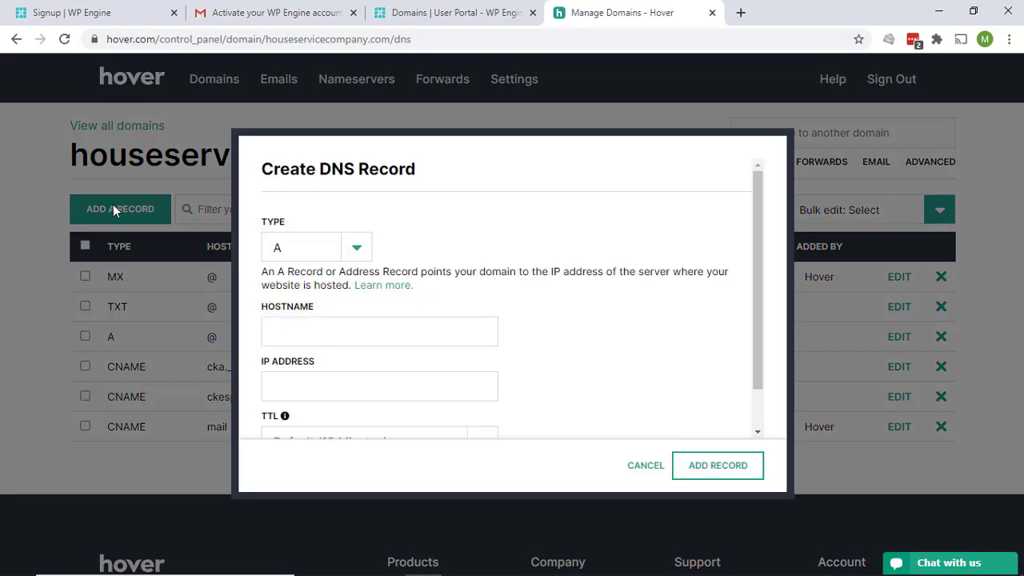
{"action": "left_click", "coordinate": [317, 331]}
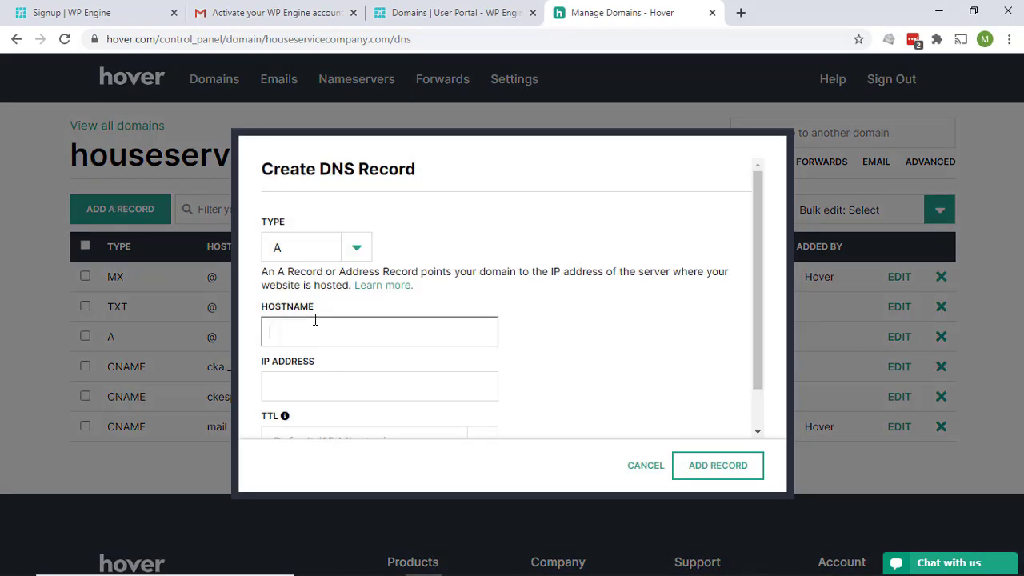
{"action": "type", "text": "*"}
{"action": "key", "text": "Tab"}
{"action": "key", "text": "ctrl+v"}
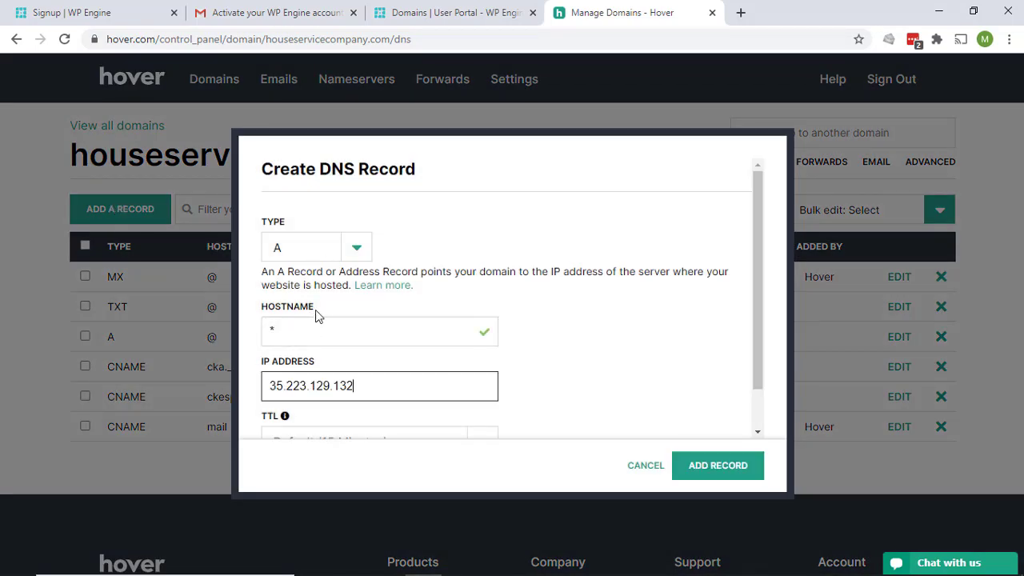
{"action": "left_click", "coordinate": [709, 468]}
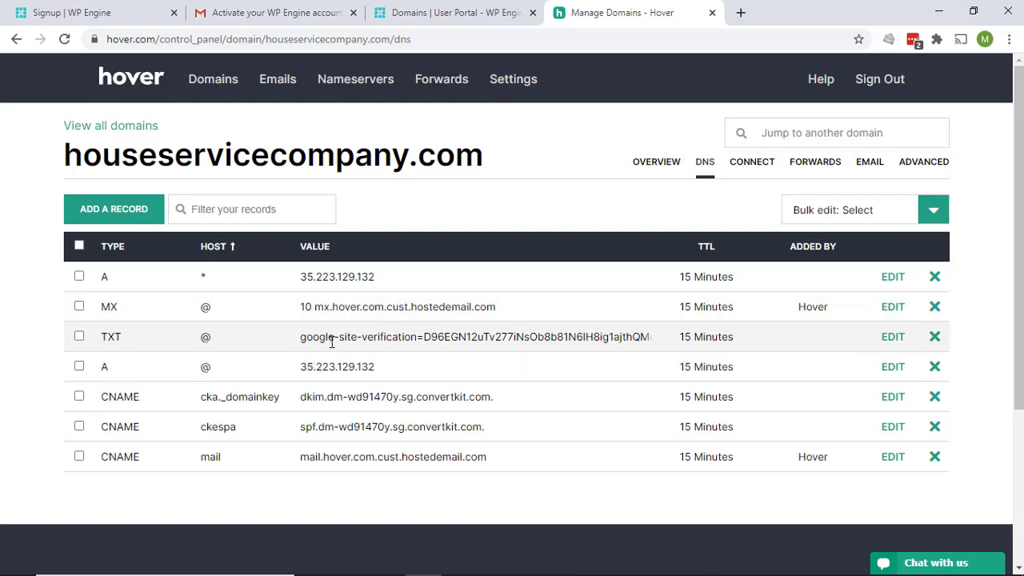
Back on WP Engine's Domains page, open and close the houseservicecompany.com options menu
{"action": "left_click", "coordinate": [428, 14]}
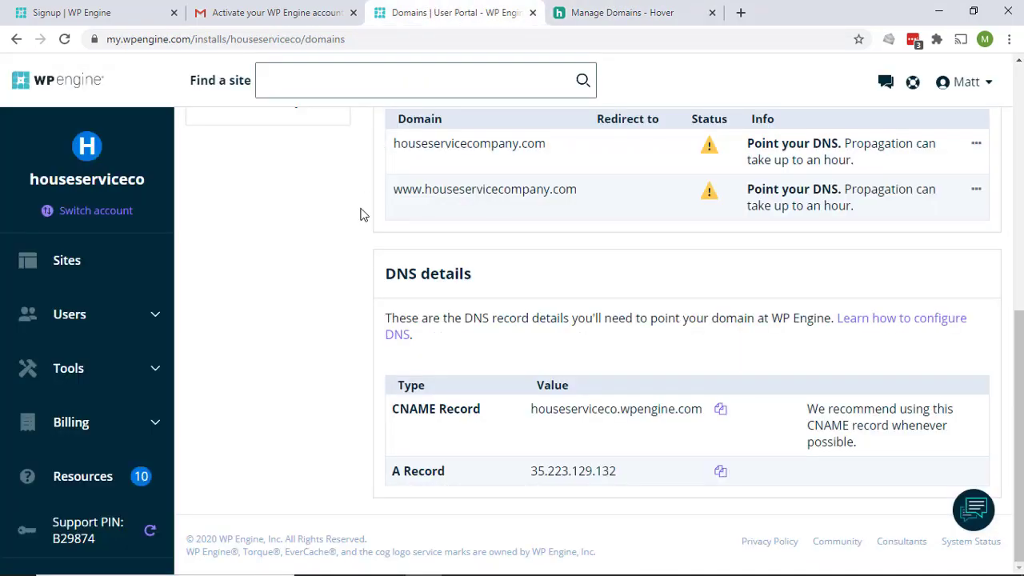
{"action": "scroll", "coordinate": [324, 211], "scroll_direction": "up", "scroll_amount": 3}
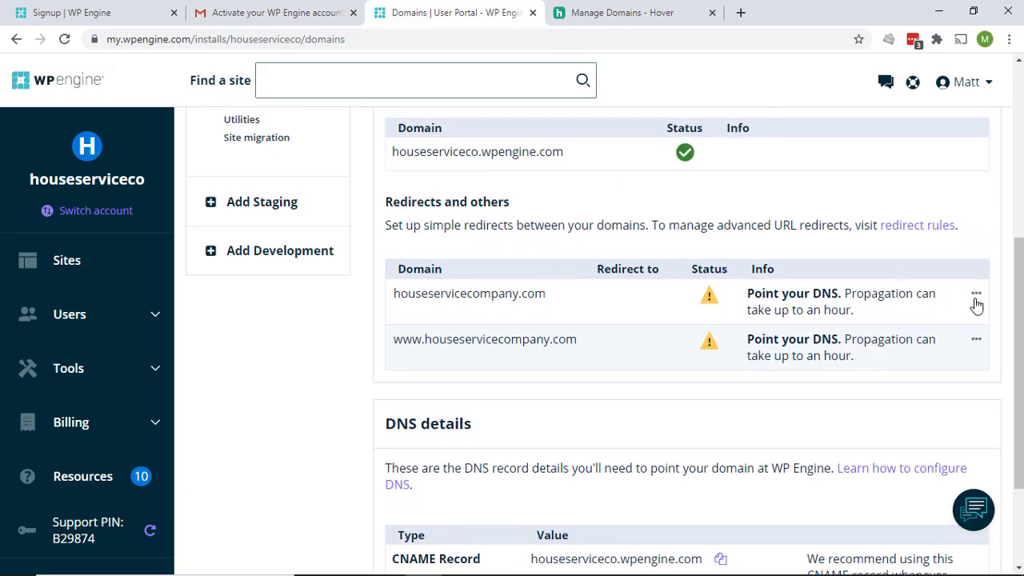
{"action": "left_click", "coordinate": [977, 295]}
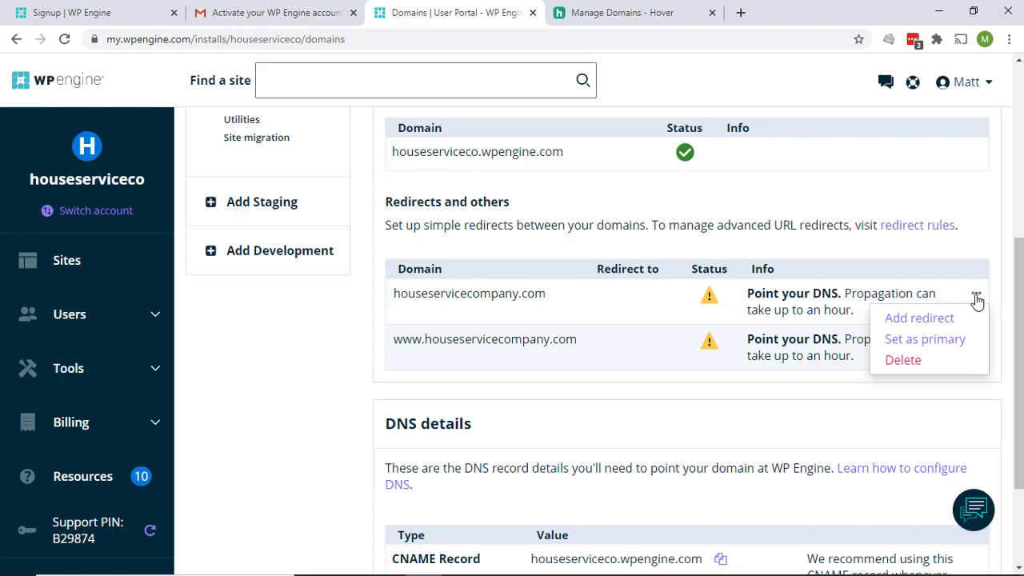
{"action": "scroll", "coordinate": [836, 309], "scroll_direction": "up", "scroll_amount": 4}
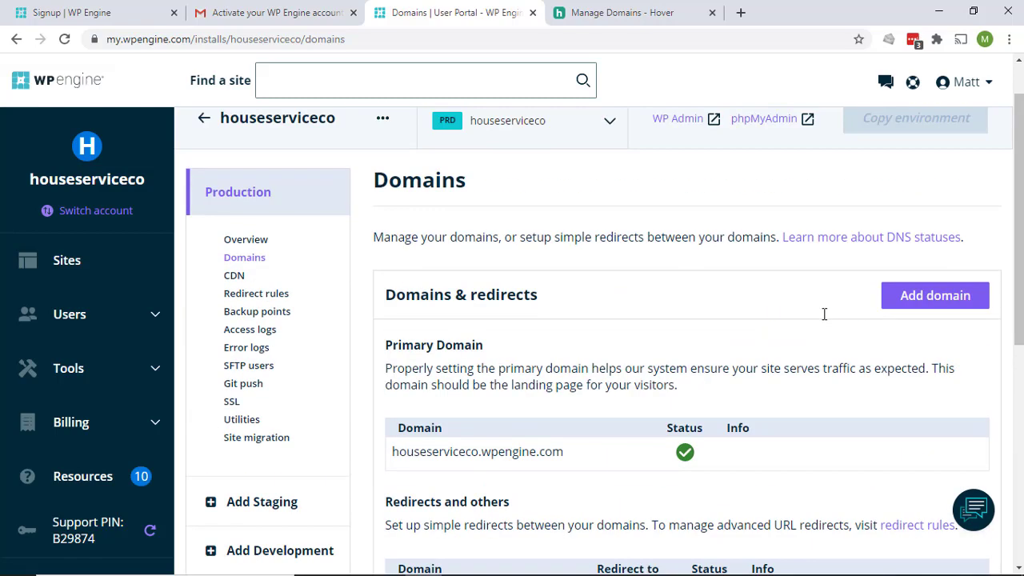
Reload the Domains page and check each domain's DNS status indicator
{"action": "left_click", "coordinate": [64, 39]}
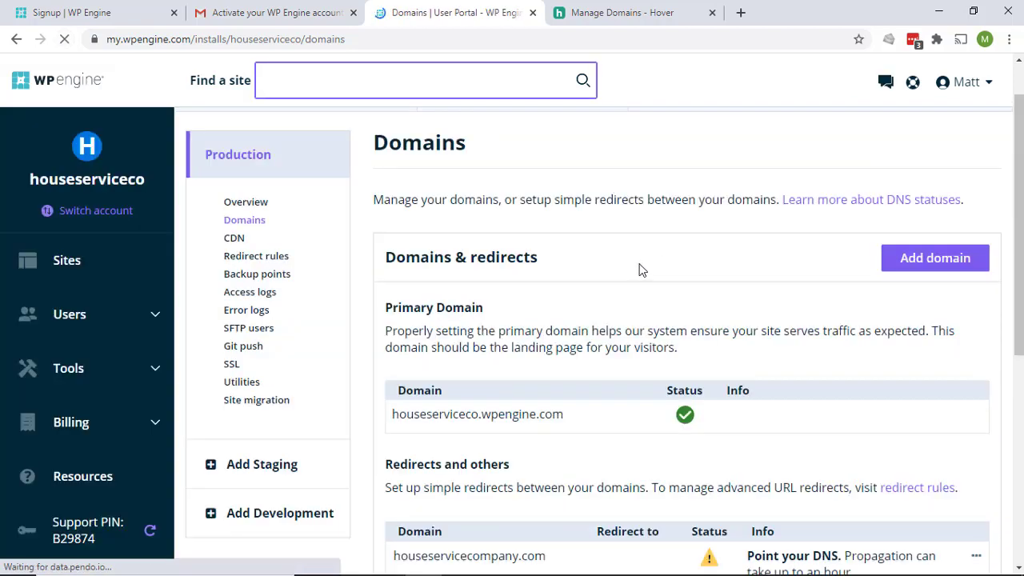
{"action": "scroll", "coordinate": [640, 269], "scroll_direction": "down", "scroll_amount": 1}
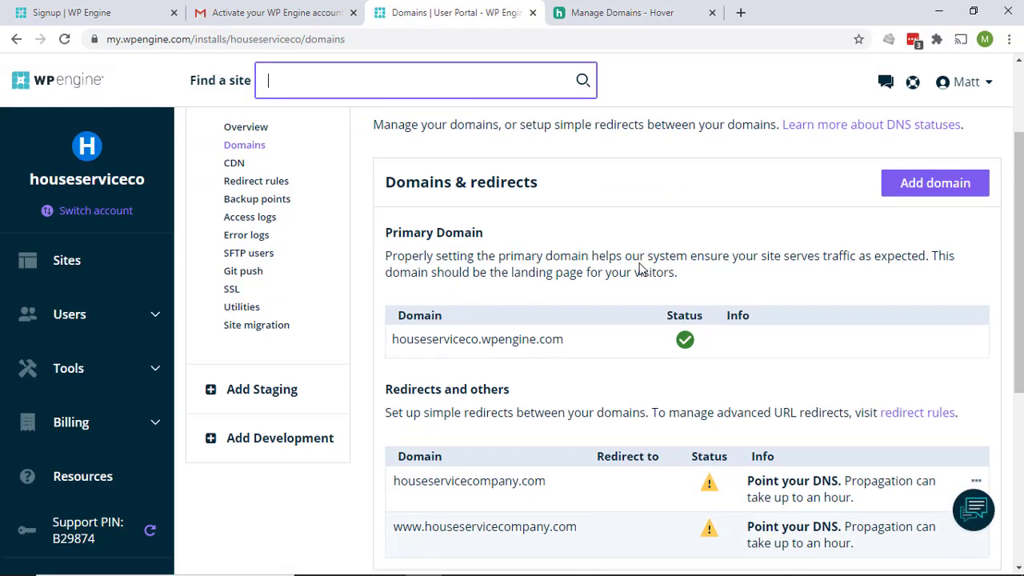
{"action": "scroll", "coordinate": [639, 261], "scroll_direction": "down", "scroll_amount": 1}
{"action": "scroll", "coordinate": [645, 254], "scroll_direction": "down", "scroll_amount": 1}
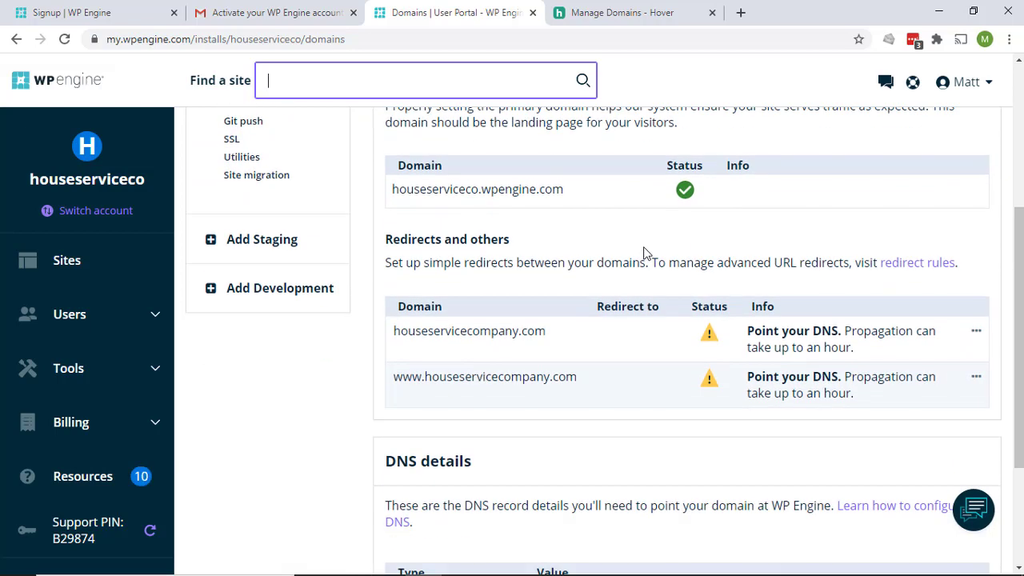
{"action": "mouse_move", "coordinate": [710, 331]}
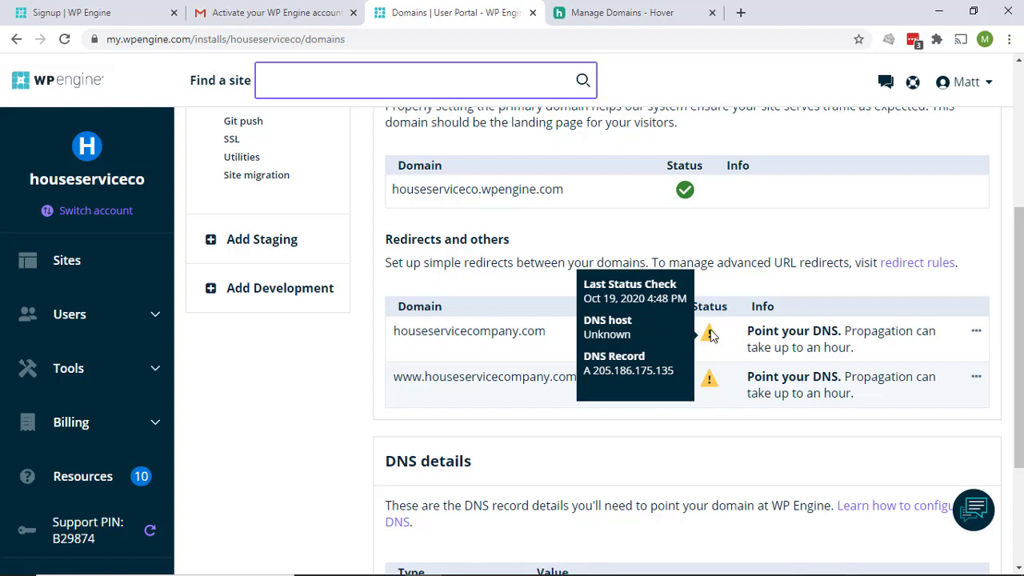
{"action": "mouse_move", "coordinate": [685, 192]}
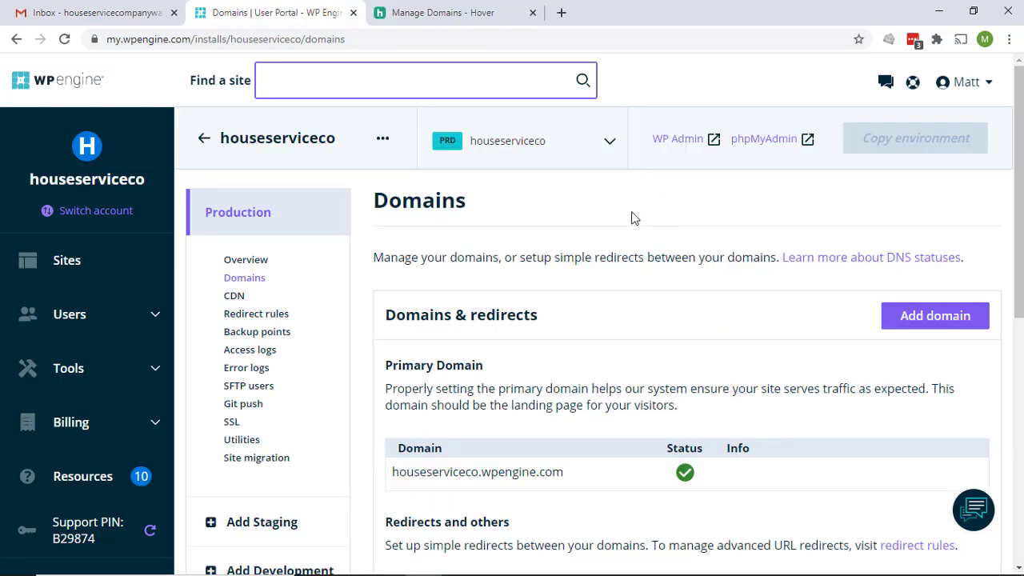
Scroll through the connected domains and drag houseservicecompany.com into a new tab to load the site
{"action": "scroll", "coordinate": [631, 218], "scroll_direction": "down", "scroll_amount": 2}
{"action": "scroll", "coordinate": [631, 218], "scroll_direction": "up", "scroll_amount": 2}
{"action": "scroll", "coordinate": [631, 218], "scroll_direction": "down", "scroll_amount": 4}
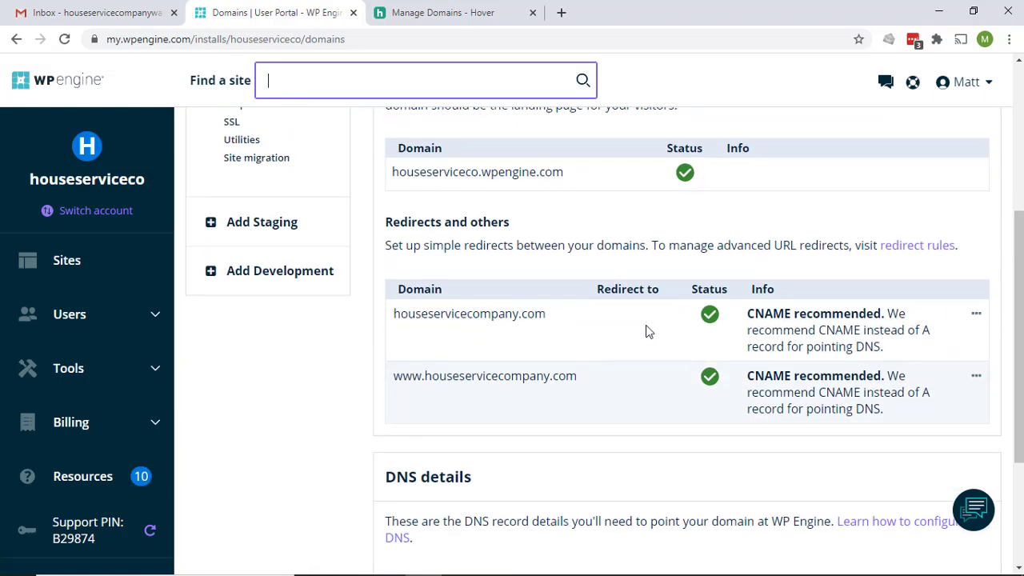
{"action": "mouse_move", "coordinate": [704, 316]}
{"action": "scroll", "coordinate": [780, 320], "scroll_direction": "down", "scroll_amount": 2}
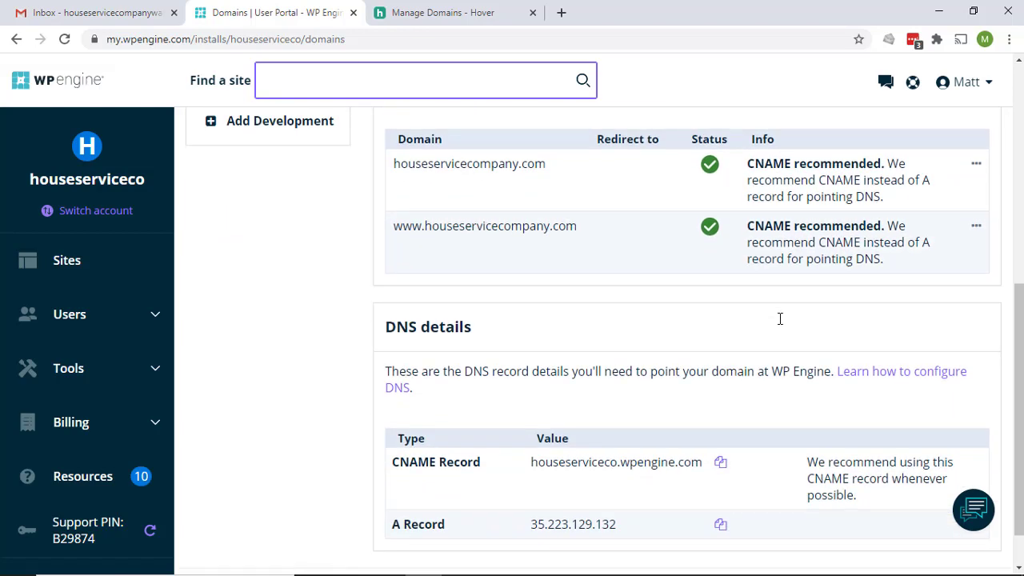
{"action": "scroll", "coordinate": [781, 325], "scroll_direction": "up", "scroll_amount": 6}
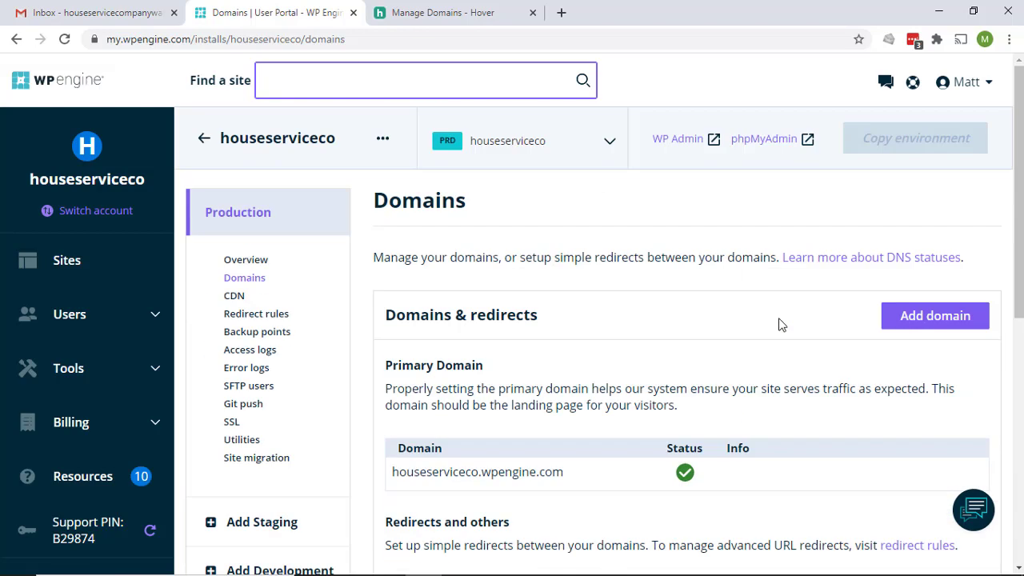
{"action": "scroll", "coordinate": [781, 325], "scroll_direction": "down", "scroll_amount": 3}
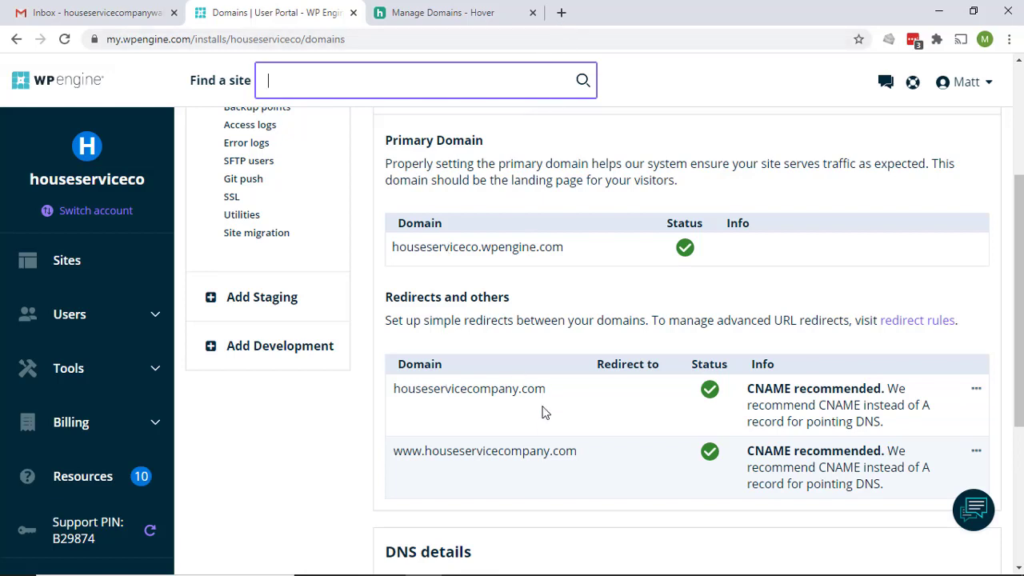
{"action": "left_click_drag", "start_coordinate": [545, 389], "coordinate": [468, 29]}
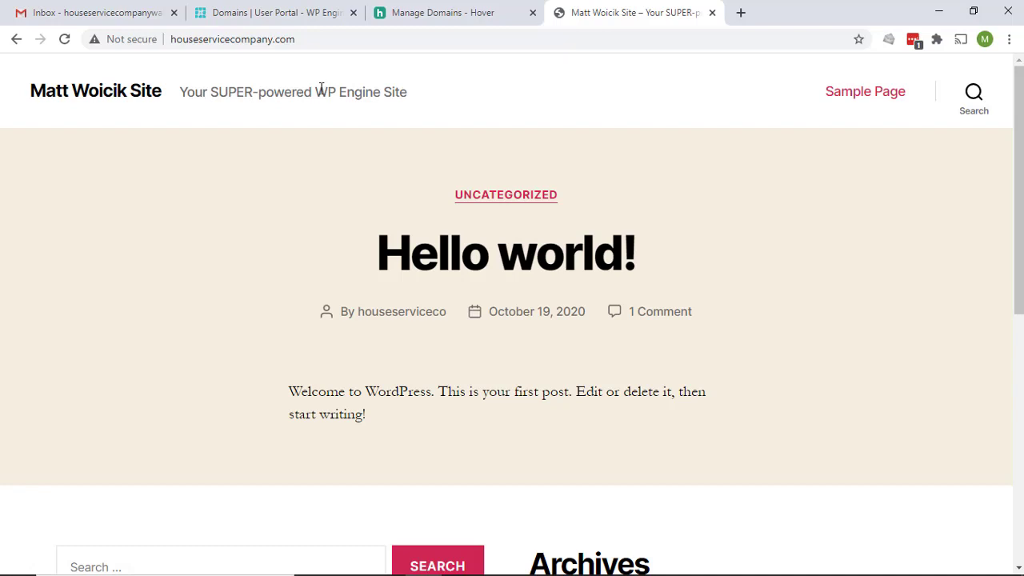
Close the site tab, set houseservicecompany.com as primary domain, and select its name
{"action": "left_click", "coordinate": [712, 12]}
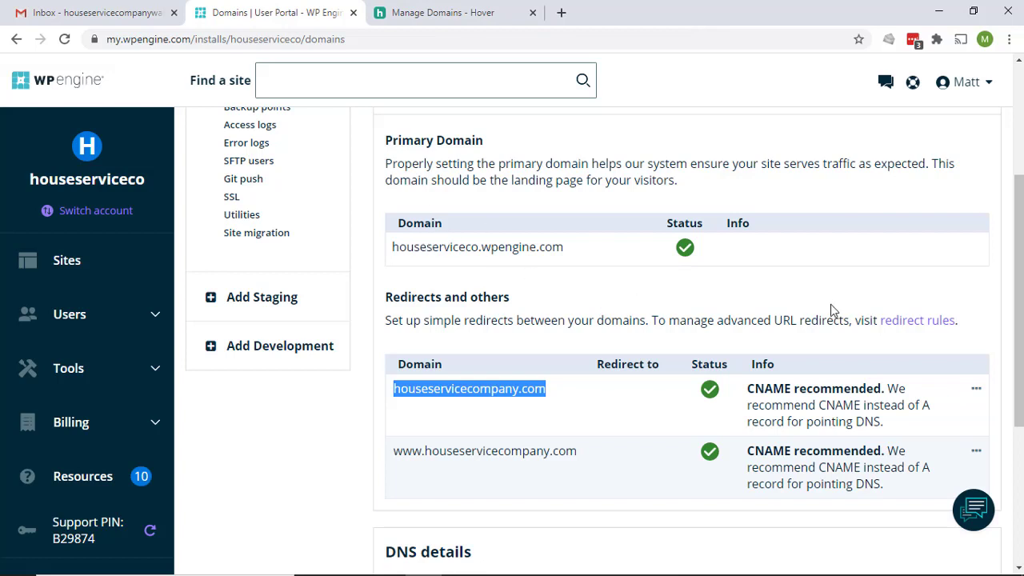
{"action": "left_click", "coordinate": [976, 391]}
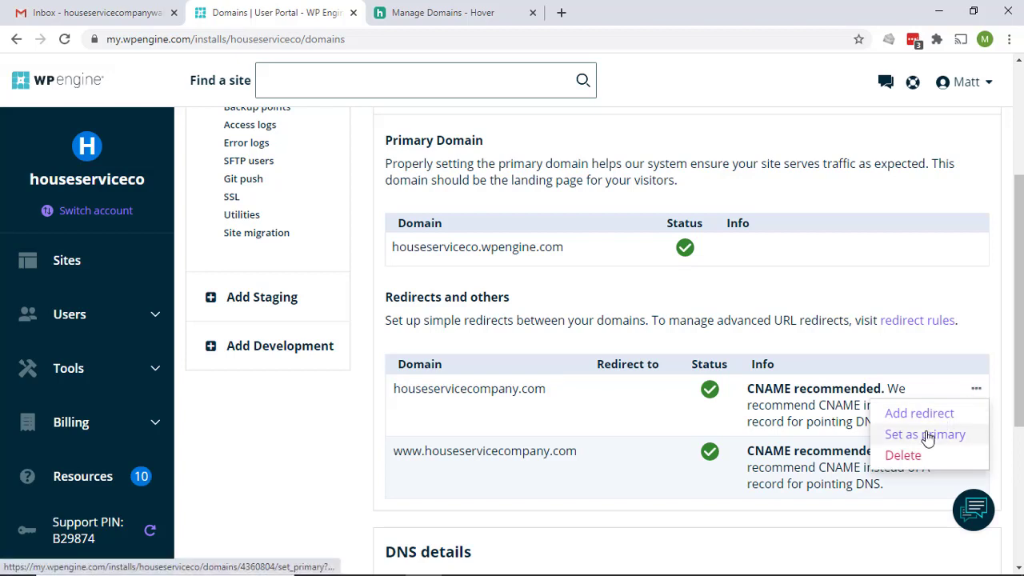
{"action": "left_click", "coordinate": [895, 434]}
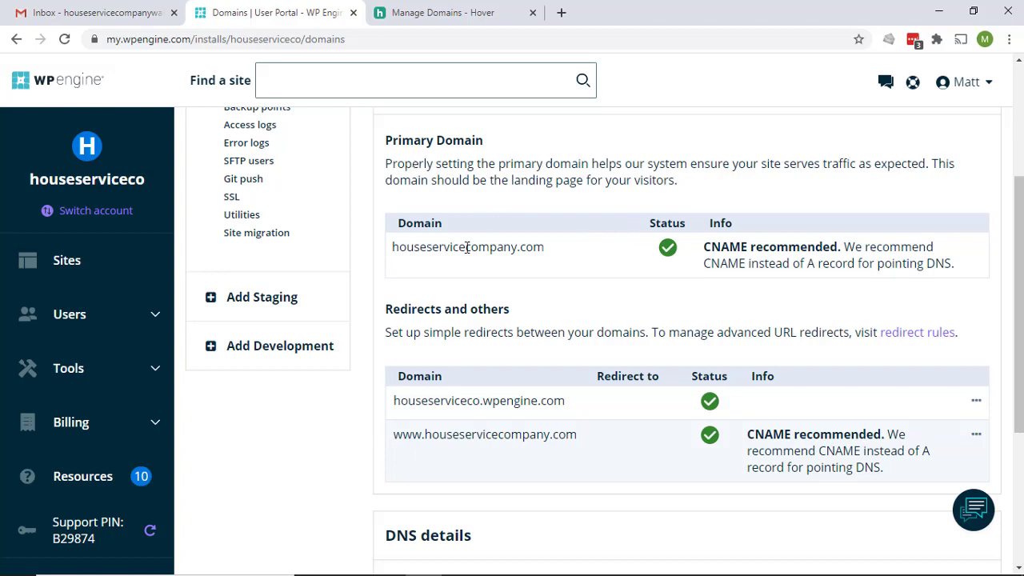
{"action": "mouse_move", "coordinate": [664, 250]}
{"action": "left_click_drag", "start_coordinate": [544, 247], "coordinate": [394, 245]}
{"action": "key", "text": "ctrl+c"}
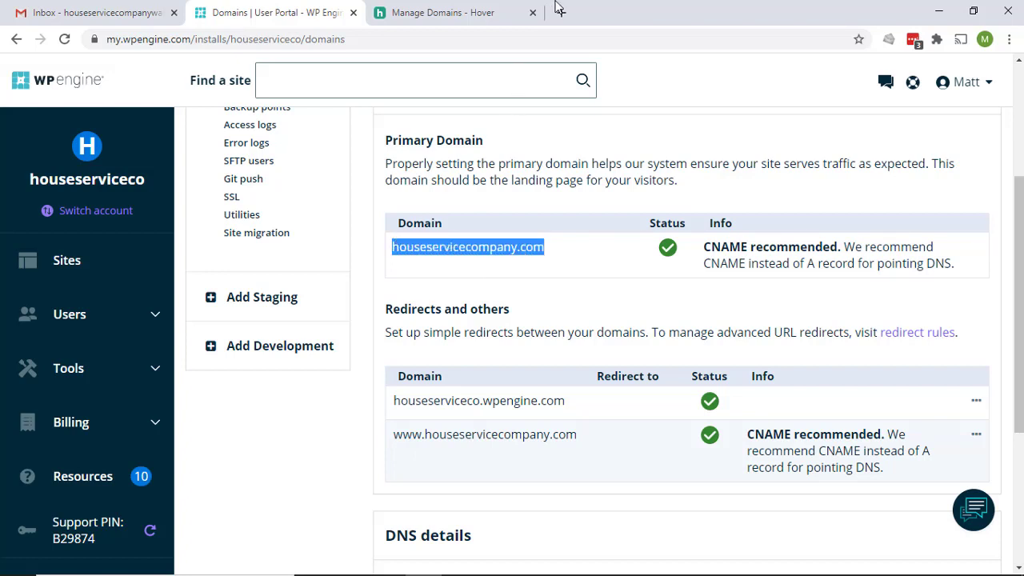
Load houseservicecompany.com in a new Chrome tab to confirm the WordPress site appears
{"action": "left_click", "coordinate": [562, 12]}
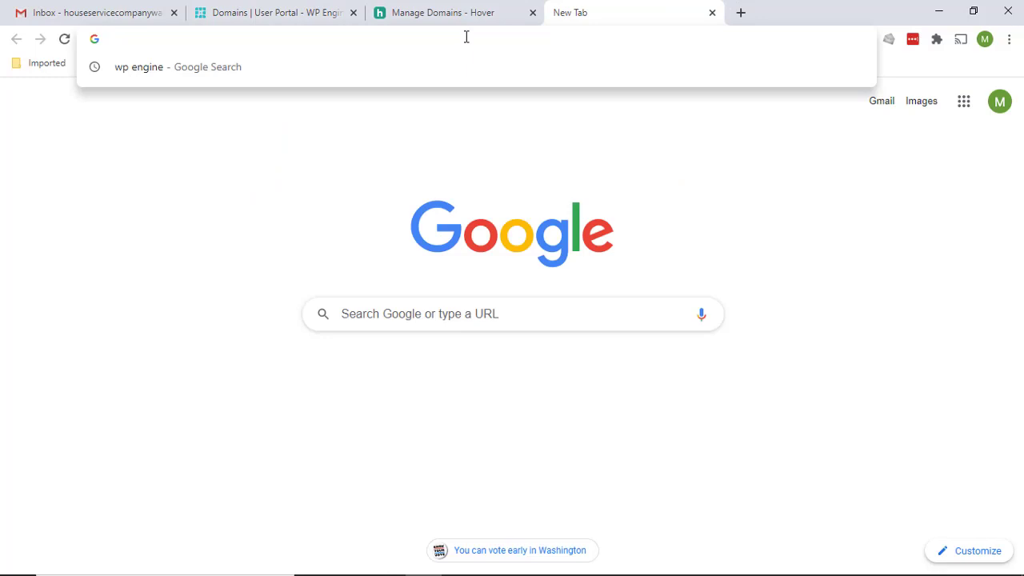
{"action": "key", "text": "ctrl+v"}
{"action": "key", "text": "Return"}
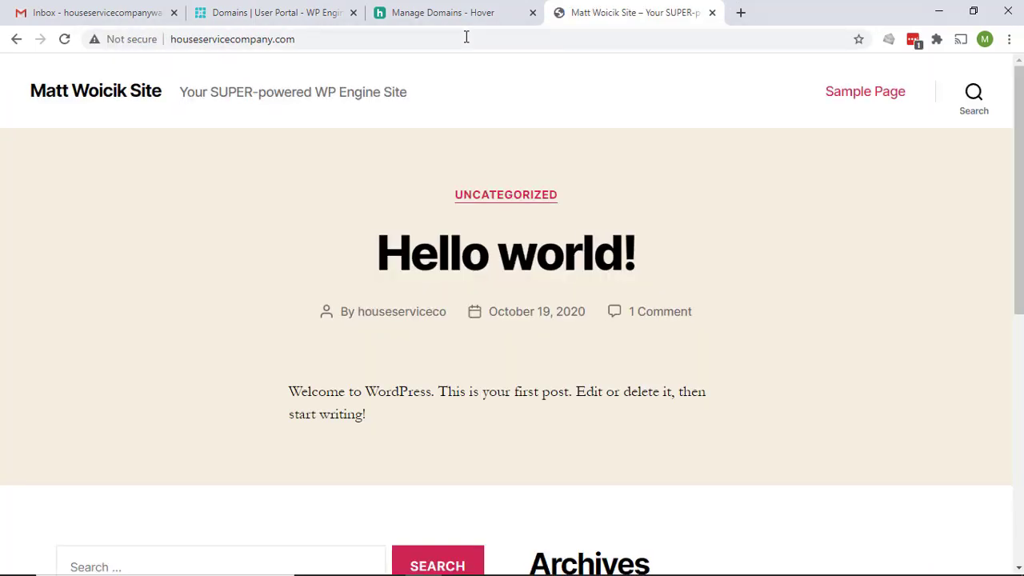
{"action": "left_click", "coordinate": [267, 12]}
{"action": "left_click_drag", "start_coordinate": [576, 436], "coordinate": [395, 441]}
{"action": "key", "text": "ctrl+c"}
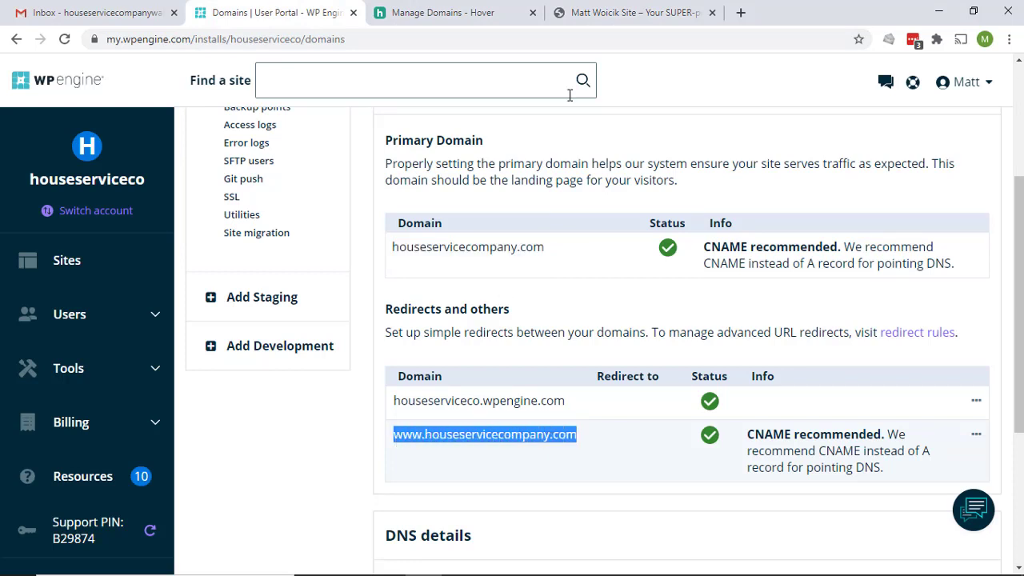
{"action": "left_click", "coordinate": [606, 12]}
{"action": "left_click", "coordinate": [341, 40]}
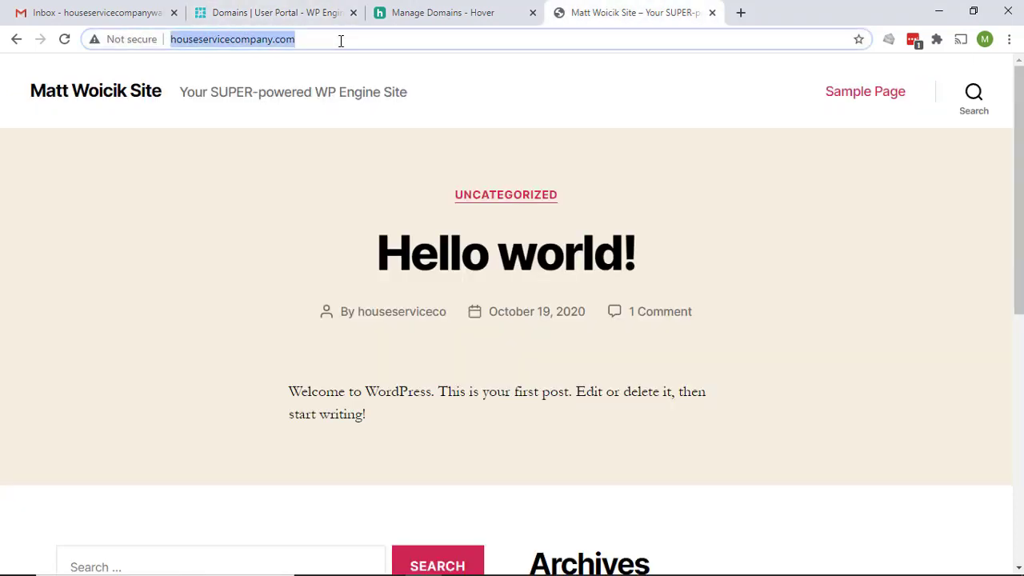
{"action": "key", "text": "ctrl+v"}
{"action": "key", "text": "Return"}
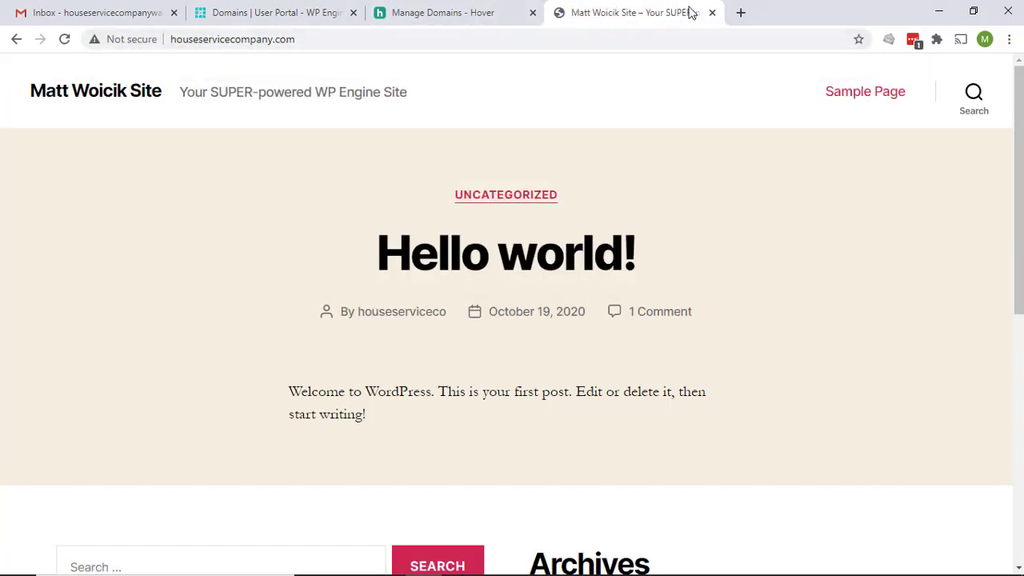
{"action": "left_click", "coordinate": [712, 13]}
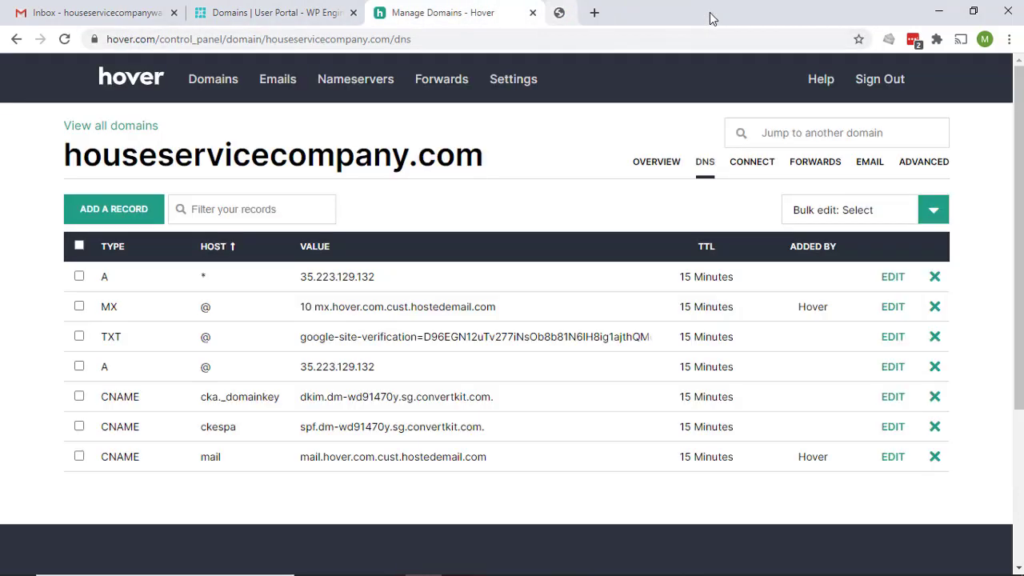
{"action": "left_click", "coordinate": [256, 12]}
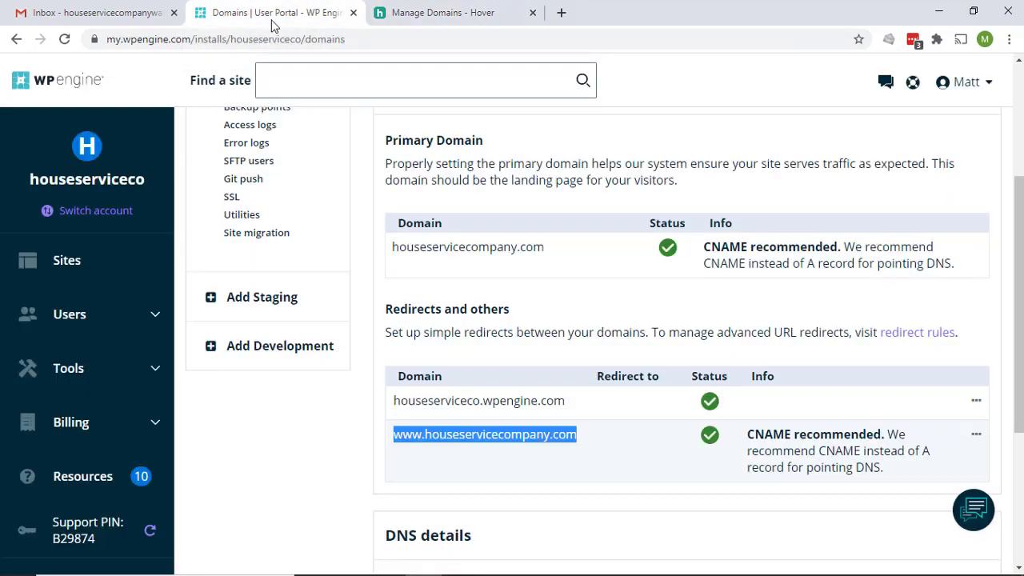
{"action": "left_click", "coordinate": [422, 400]}
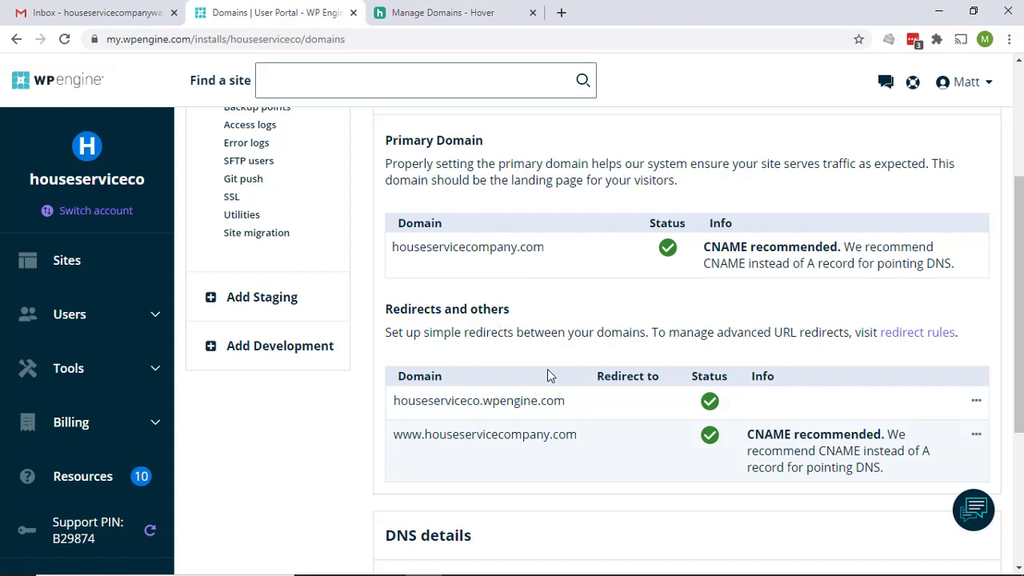
Open the primary domain houseservicecompany.com in a new tab and check the address it loads at
{"action": "double_click", "coordinate": [541, 250]}
{"action": "key", "text": "ctrl+c"}
{"action": "left_click", "coordinate": [563, 13]}
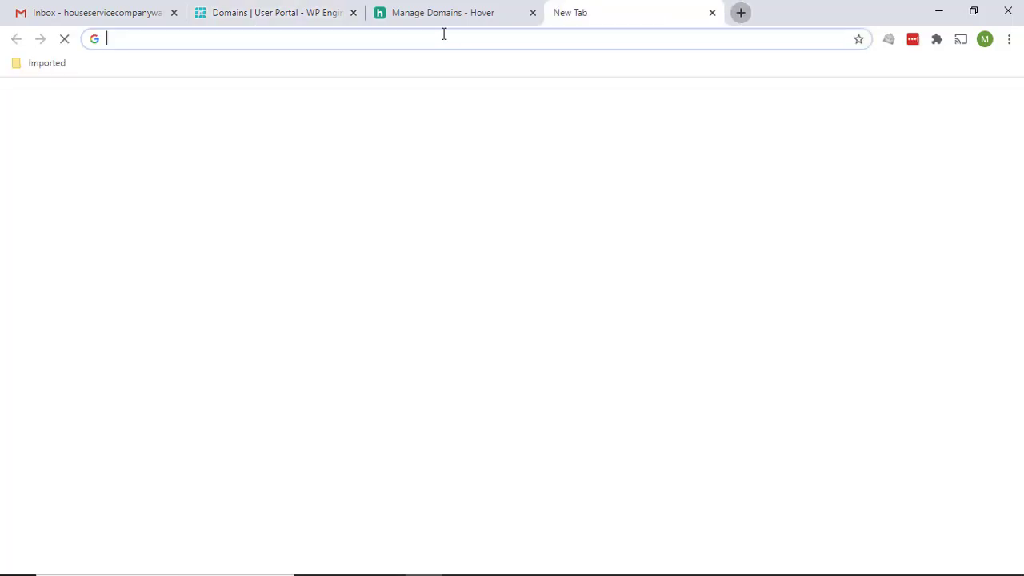
{"action": "key", "text": "ctrl+v"}
{"action": "key", "text": "Return"}
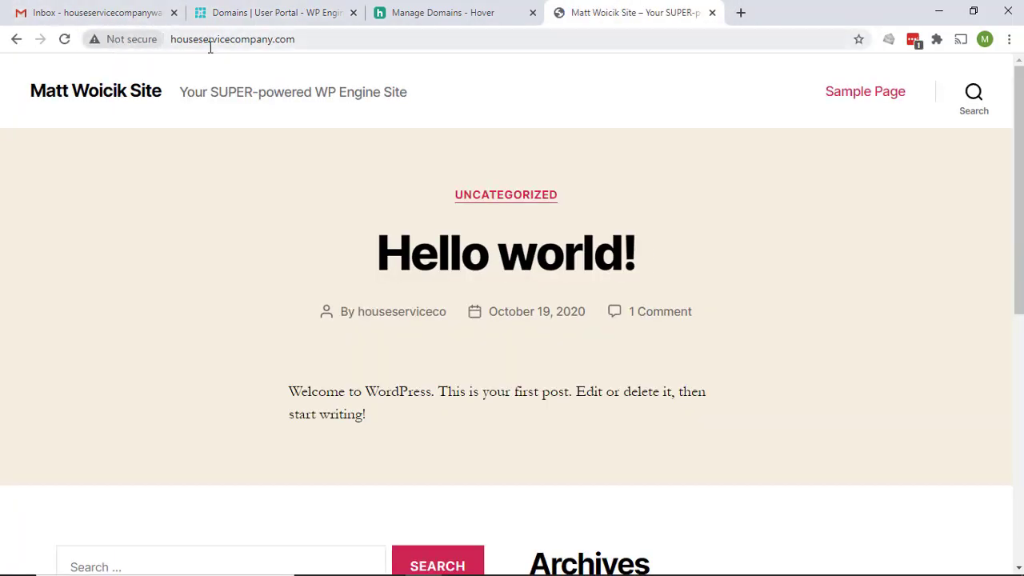
{"action": "left_click", "coordinate": [212, 45]}
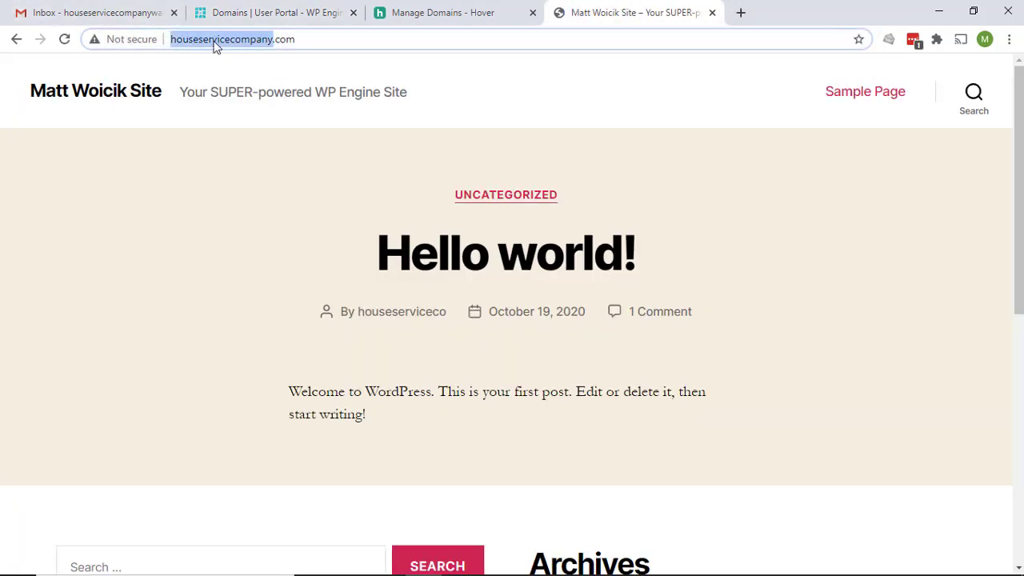
{"action": "double_click", "coordinate": [336, 41]}
{"action": "left_click", "coordinate": [335, 41]}
{"action": "left_click", "coordinate": [336, 39]}
{"action": "left_click", "coordinate": [311, 14]}
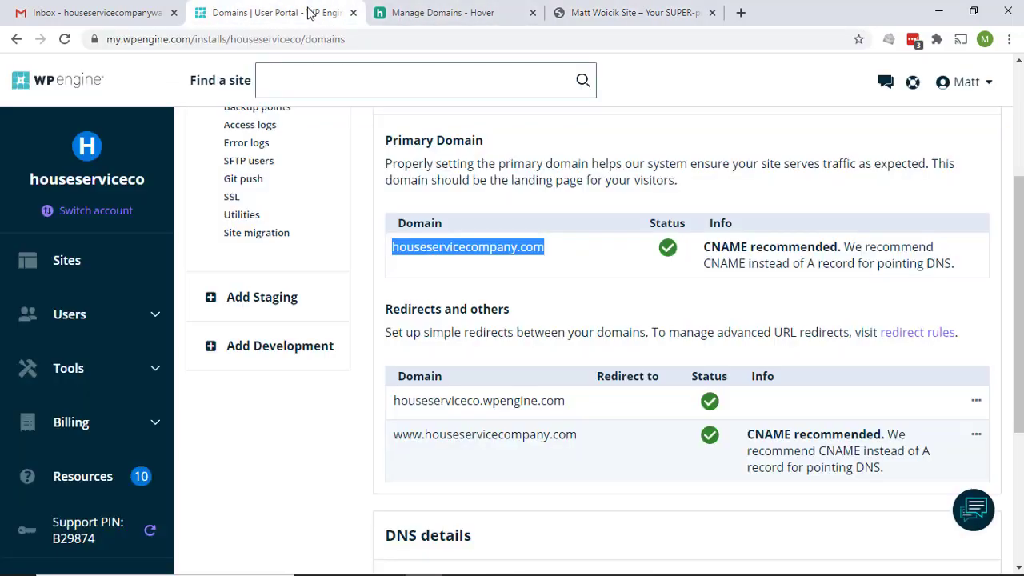
Go to the site's SSL settings and start a free Let's Encrypt certificate order
{"action": "scroll", "coordinate": [355, 346], "scroll_direction": "up", "scroll_amount": 1}
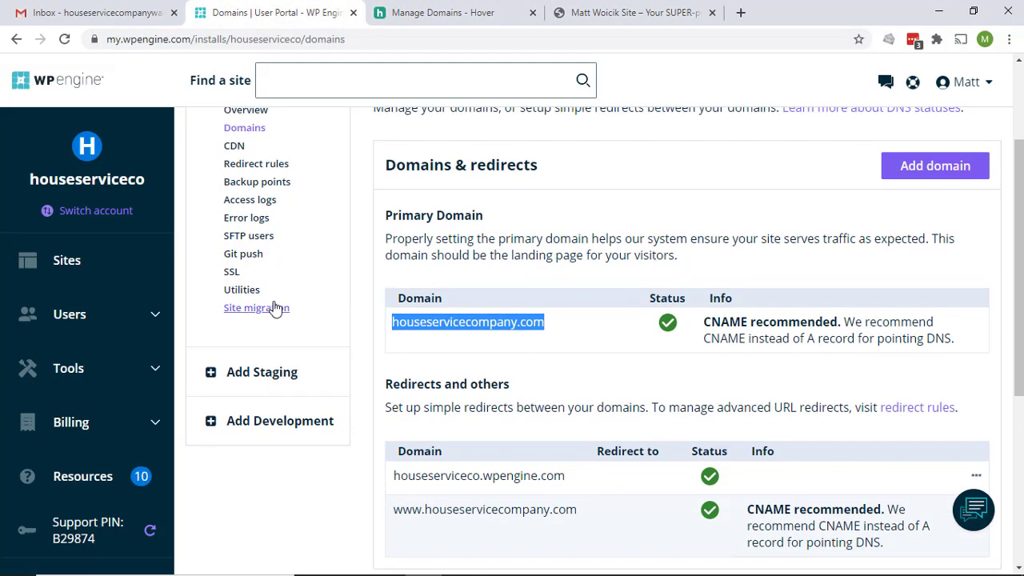
{"action": "left_click", "coordinate": [231, 274]}
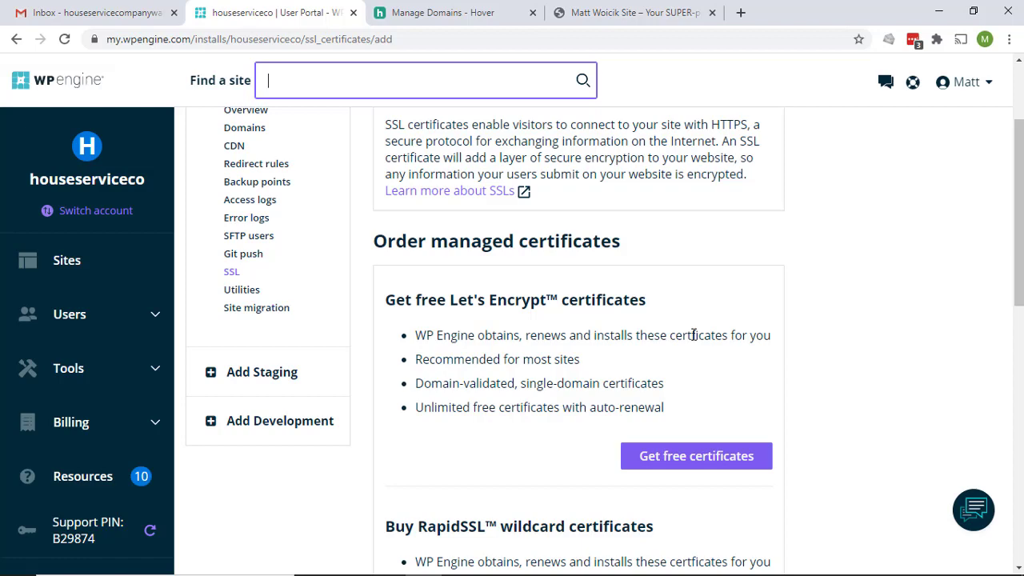
{"action": "scroll", "coordinate": [808, 404], "scroll_direction": "down", "scroll_amount": 2}
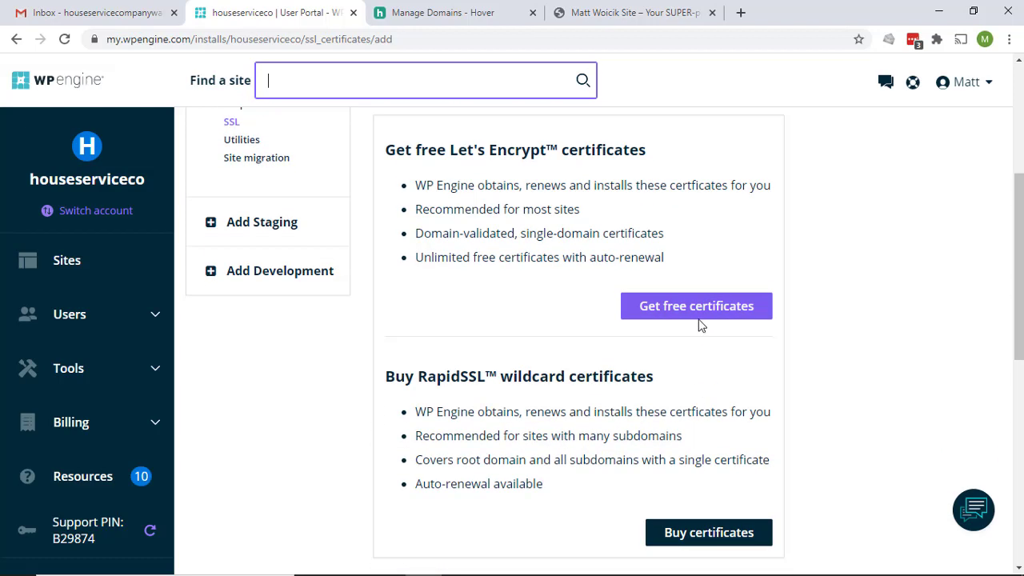
{"action": "left_click", "coordinate": [704, 311]}
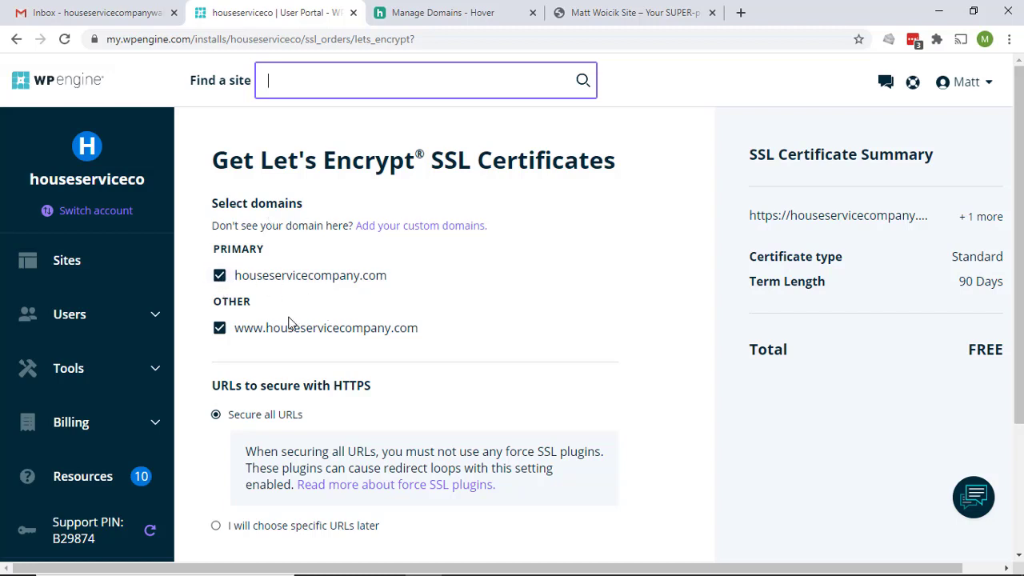
Accept the Terms and Conditions and order Let's Encrypt certificates for both domains
{"action": "scroll", "coordinate": [432, 352], "scroll_direction": "down", "scroll_amount": 1}
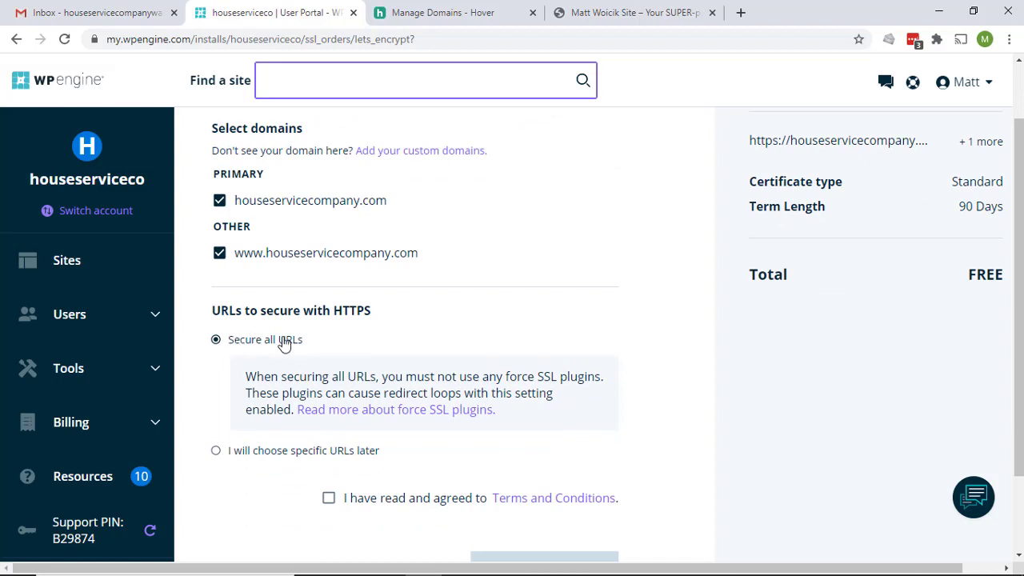
{"action": "scroll", "coordinate": [284, 343], "scroll_direction": "down", "scroll_amount": 1}
{"action": "left_click", "coordinate": [329, 423]}
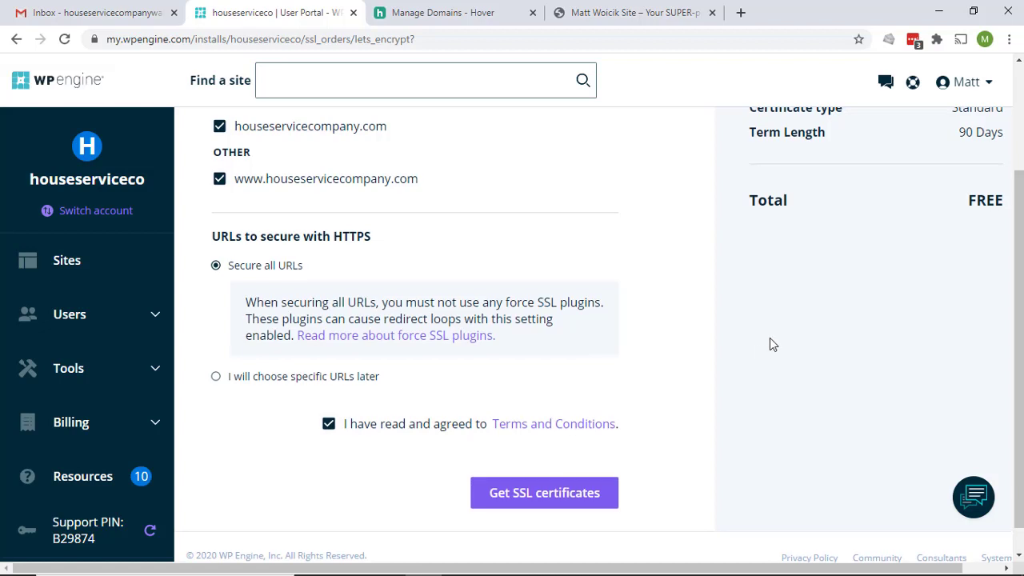
{"action": "scroll", "coordinate": [770, 337], "scroll_direction": "up", "scroll_amount": 2}
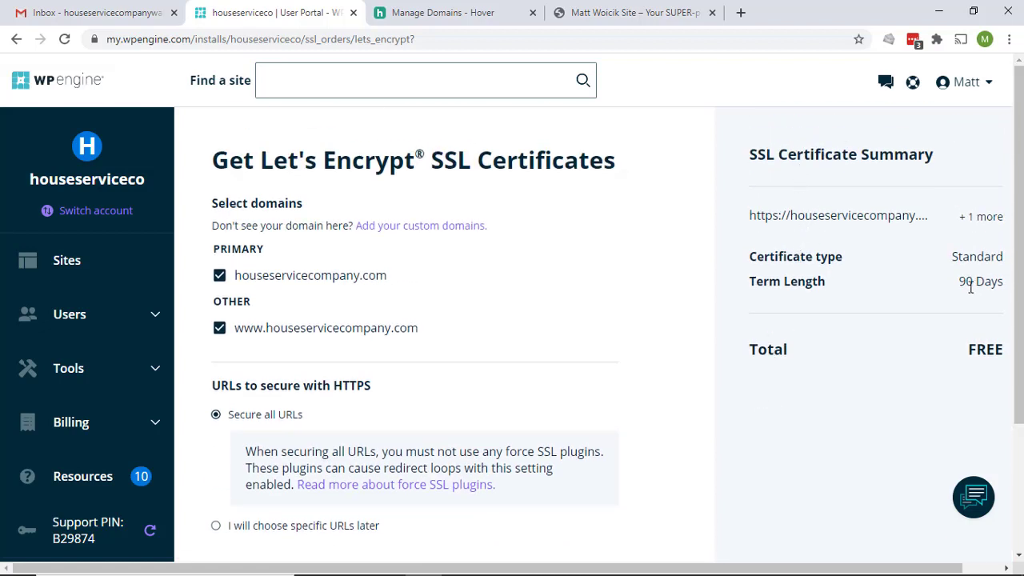
{"action": "scroll", "coordinate": [718, 432], "scroll_direction": "down", "scroll_amount": 3}
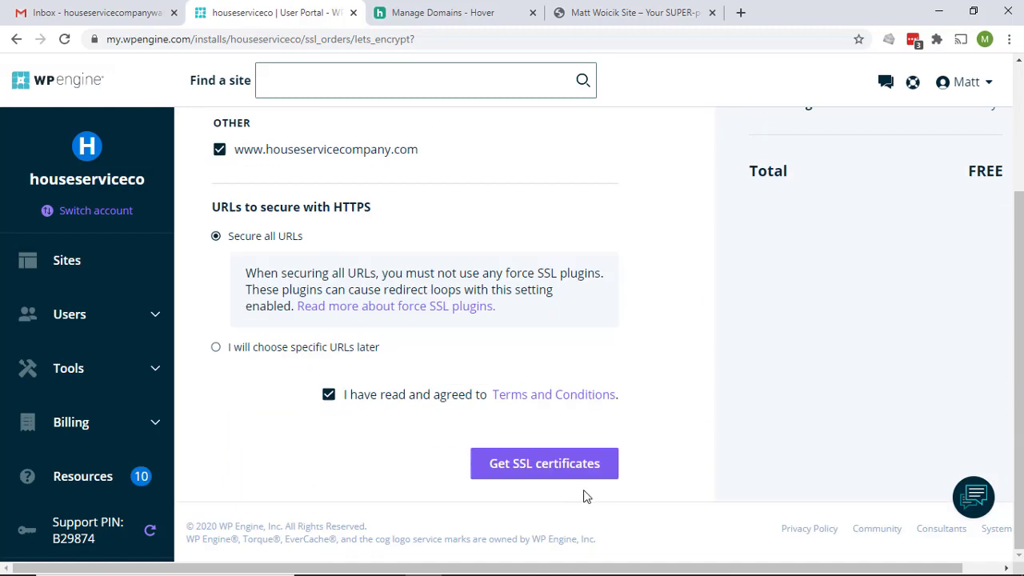
{"action": "left_click", "coordinate": [574, 468]}
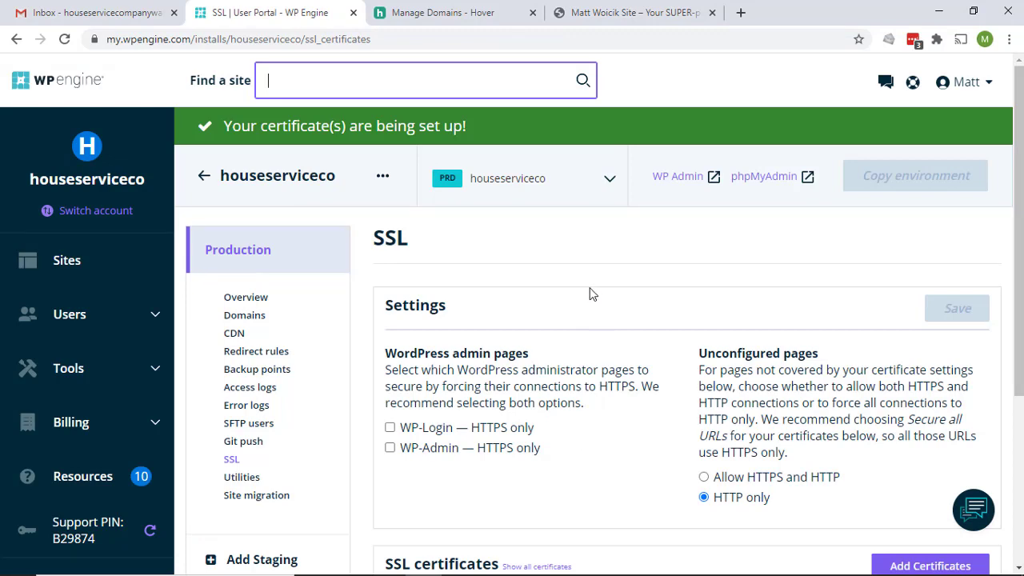
Make the WordPress login and WP-Admin pages HTTPS-only and save
{"action": "scroll", "coordinate": [590, 293], "scroll_direction": "down", "scroll_amount": 1}
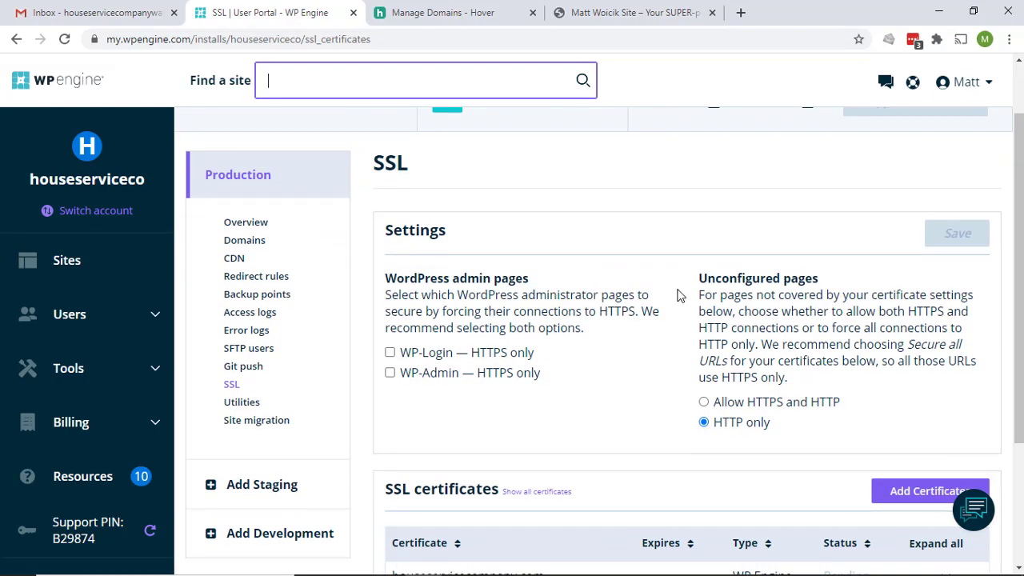
{"action": "scroll", "coordinate": [677, 295], "scroll_direction": "down", "scroll_amount": 1}
{"action": "scroll", "coordinate": [678, 295], "scroll_direction": "up", "scroll_amount": 1}
{"action": "left_click", "coordinate": [390, 353]}
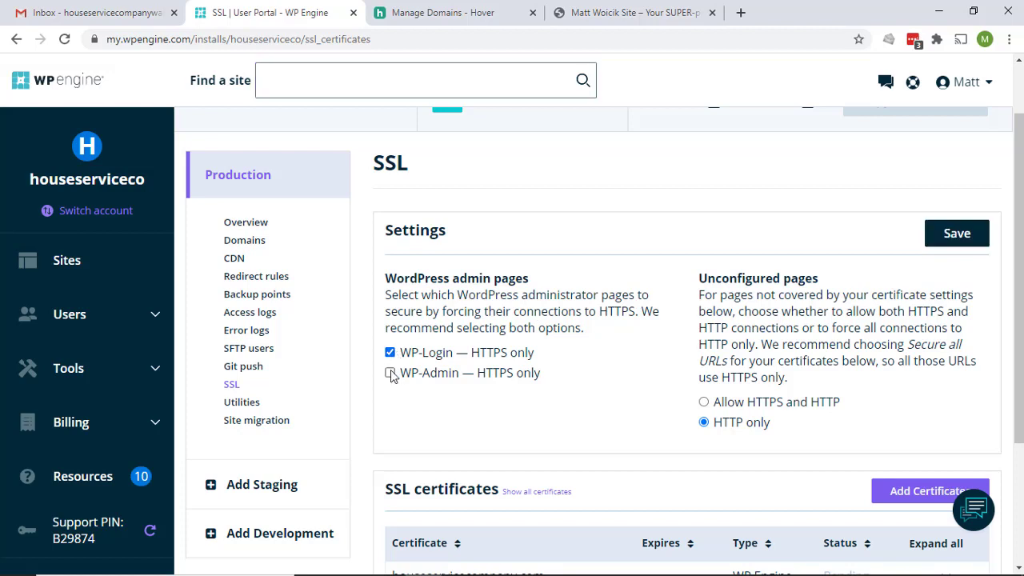
{"action": "left_click", "coordinate": [390, 372]}
{"action": "left_click", "coordinate": [968, 242]}
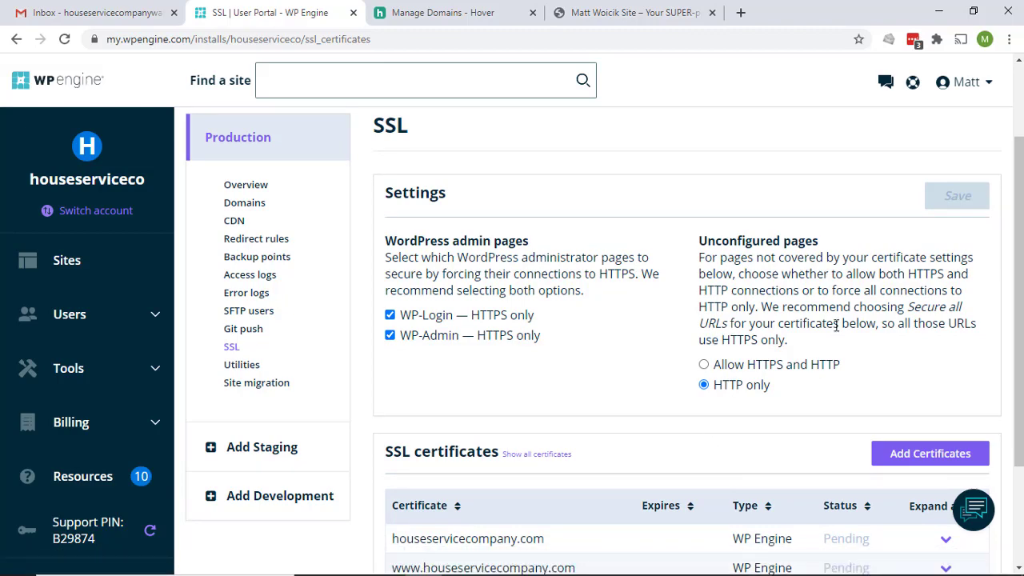
Check the first certificate's status, collapse it, and reload the SSL page until both show Enabled
{"action": "scroll", "coordinate": [855, 282], "scroll_direction": "down", "scroll_amount": 2}
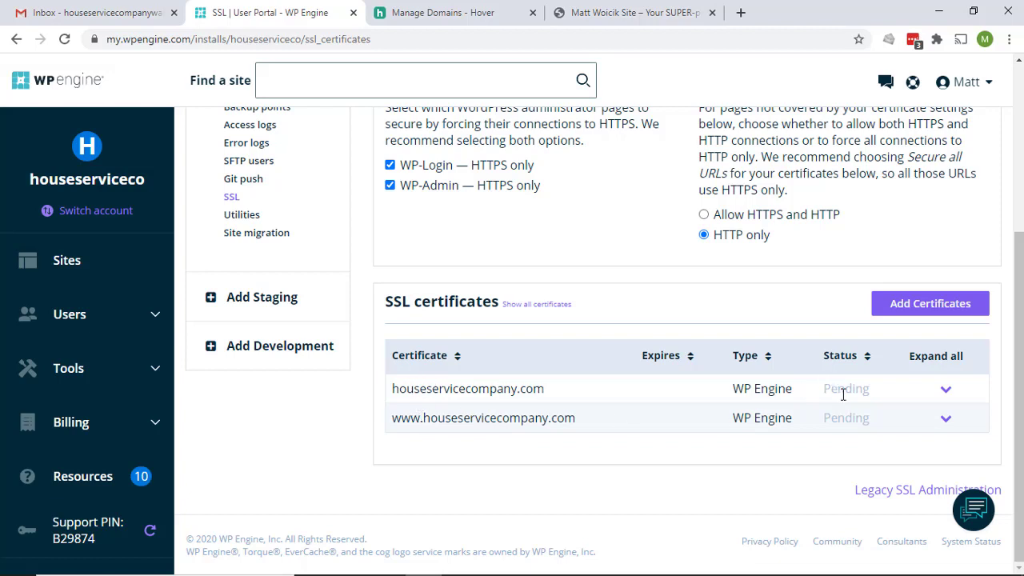
{"action": "left_click", "coordinate": [945, 389]}
{"action": "scroll", "coordinate": [552, 365], "scroll_direction": "down", "scroll_amount": 2}
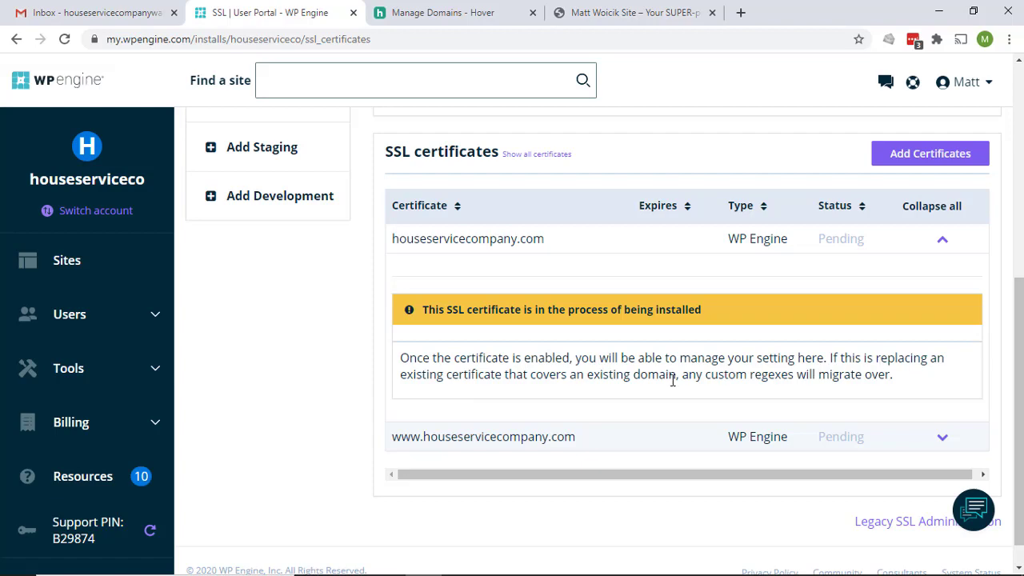
{"action": "scroll", "coordinate": [670, 376], "scroll_direction": "down", "scroll_amount": 1}
{"action": "scroll", "coordinate": [672, 379], "scroll_direction": "up", "scroll_amount": 5}
{"action": "scroll", "coordinate": [720, 372], "scroll_direction": "down", "scroll_amount": 5}
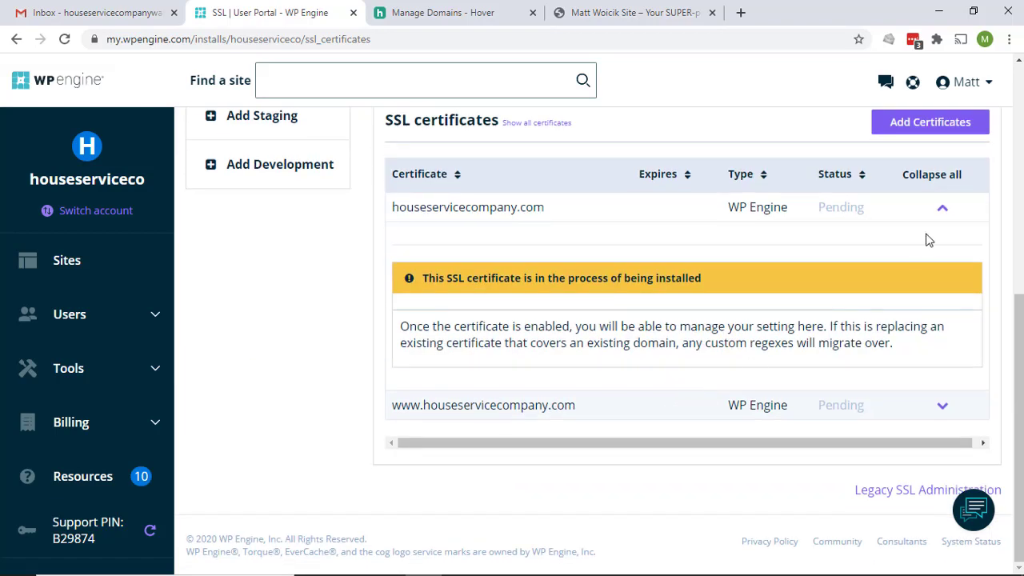
{"action": "left_click", "coordinate": [943, 211]}
{"action": "scroll", "coordinate": [702, 269], "scroll_direction": "up", "scroll_amount": 3}
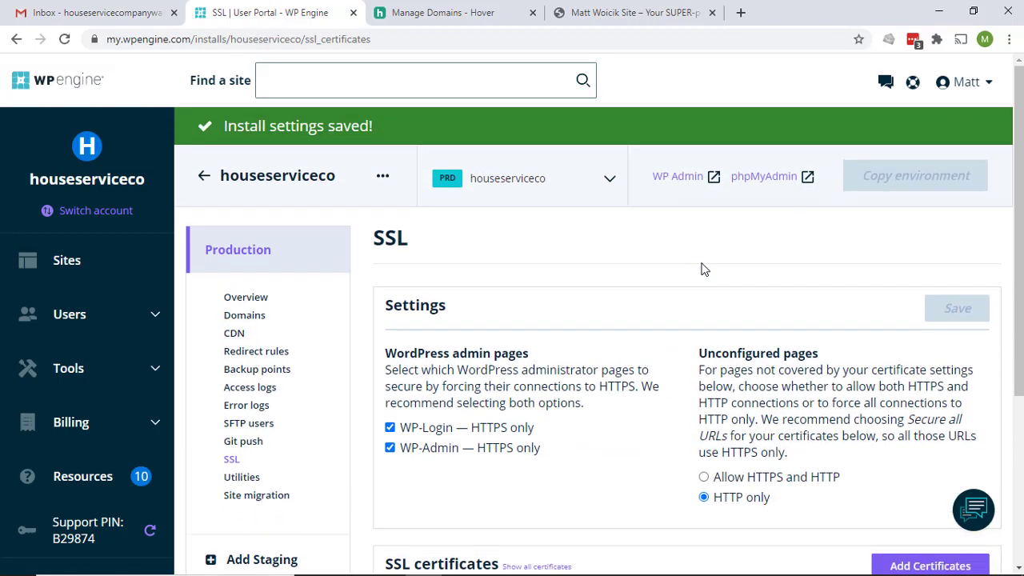
{"action": "key", "text": "F5"}
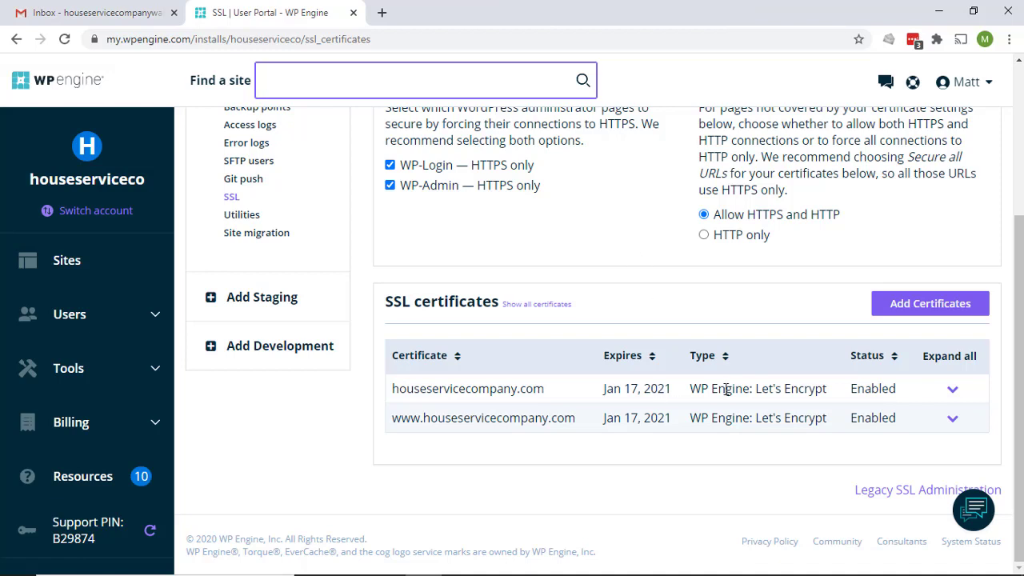
Expand the houseservicecompany.com and www certificate rows to review Auto renew and Secure all URLs
{"action": "left_click", "coordinate": [952, 389]}
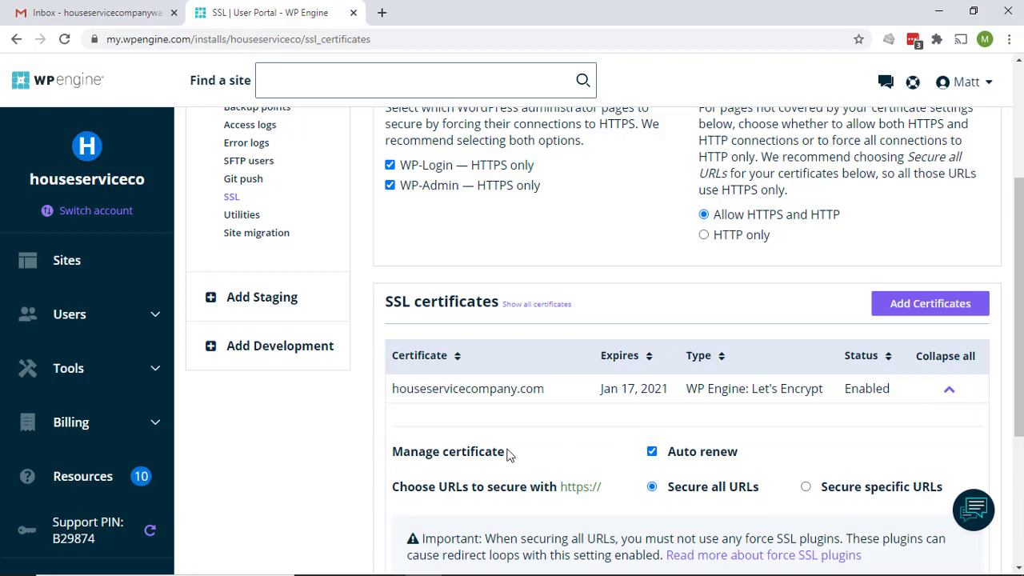
{"action": "scroll", "coordinate": [509, 452], "scroll_direction": "down", "scroll_amount": 2}
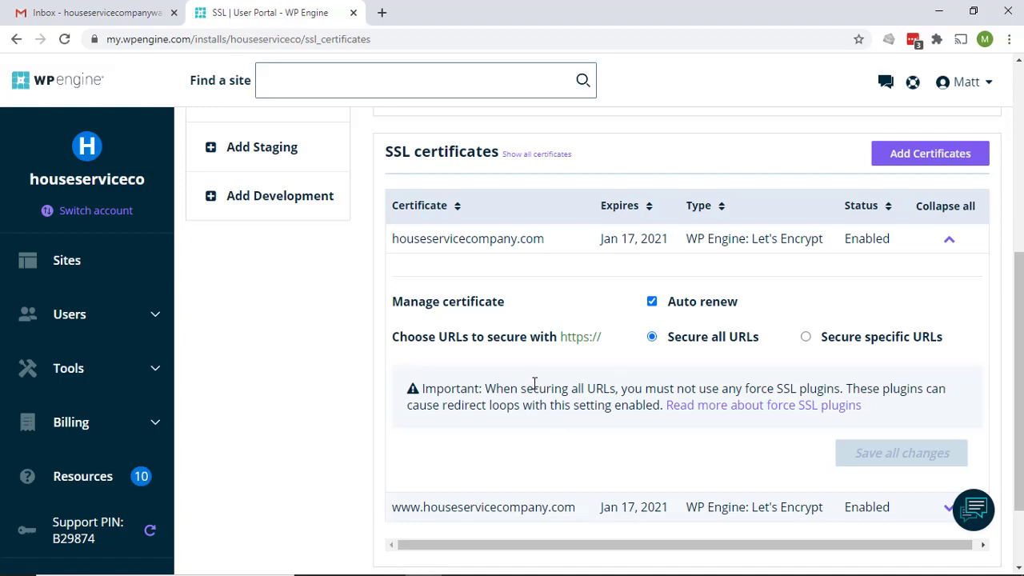
{"action": "scroll", "coordinate": [536, 385], "scroll_direction": "down", "scroll_amount": 2}
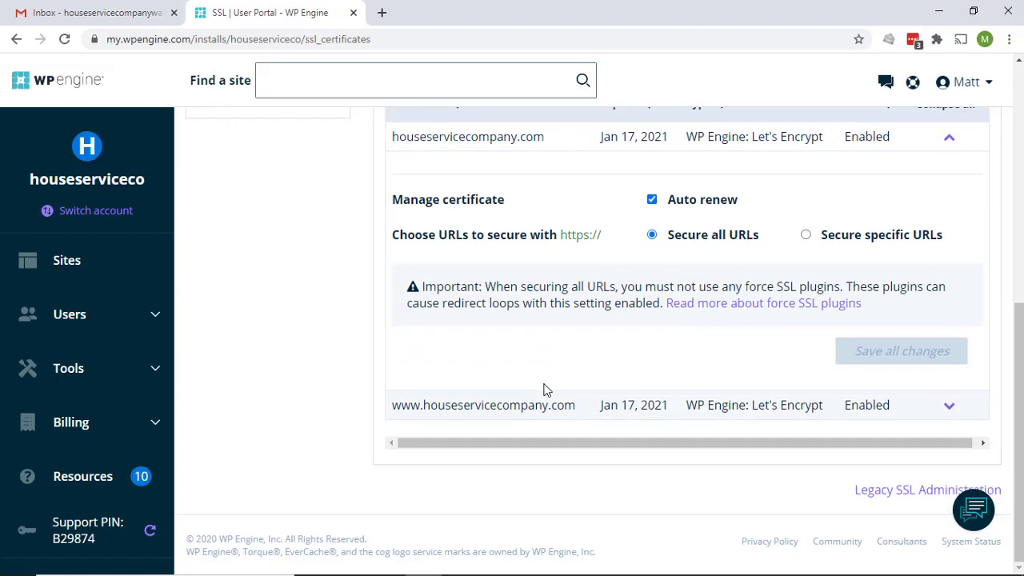
{"action": "scroll", "coordinate": [544, 388], "scroll_direction": "up", "scroll_amount": 3}
{"action": "scroll", "coordinate": [544, 388], "scroll_direction": "down", "scroll_amount": 3}
{"action": "left_click", "coordinate": [951, 408]}
{"action": "scroll", "coordinate": [786, 396], "scroll_direction": "down", "scroll_amount": 2}
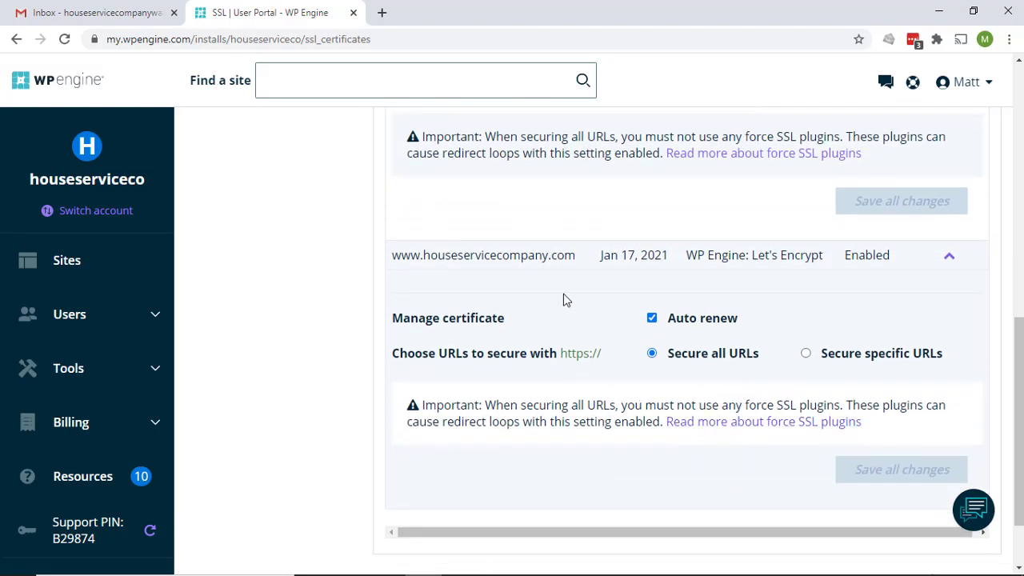
{"action": "scroll", "coordinate": [563, 296], "scroll_direction": "up", "scroll_amount": 7}
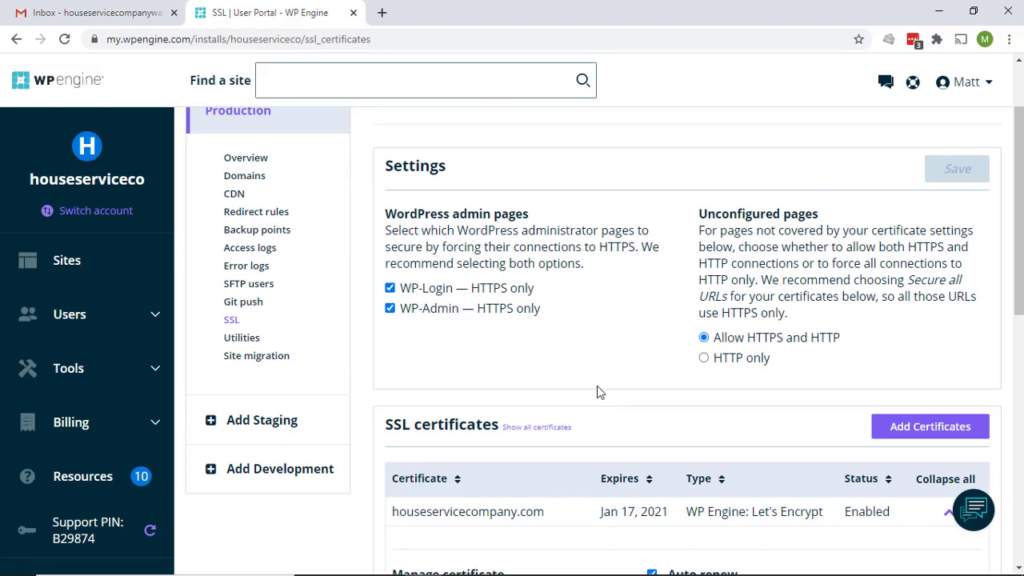
{"action": "scroll", "coordinate": [594, 340], "scroll_direction": "up", "scroll_amount": 2}
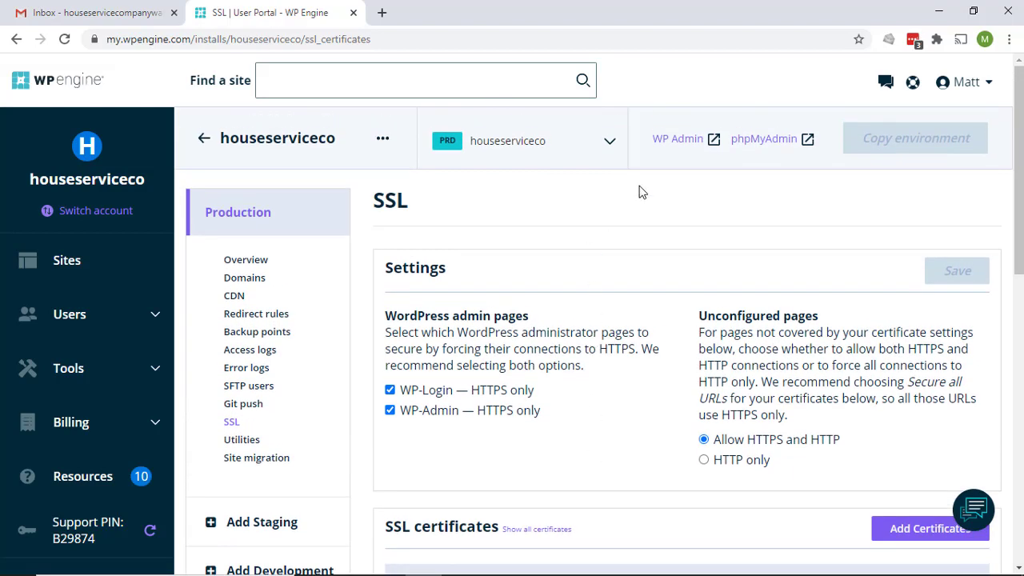
{"action": "left_click", "coordinate": [675, 142]}
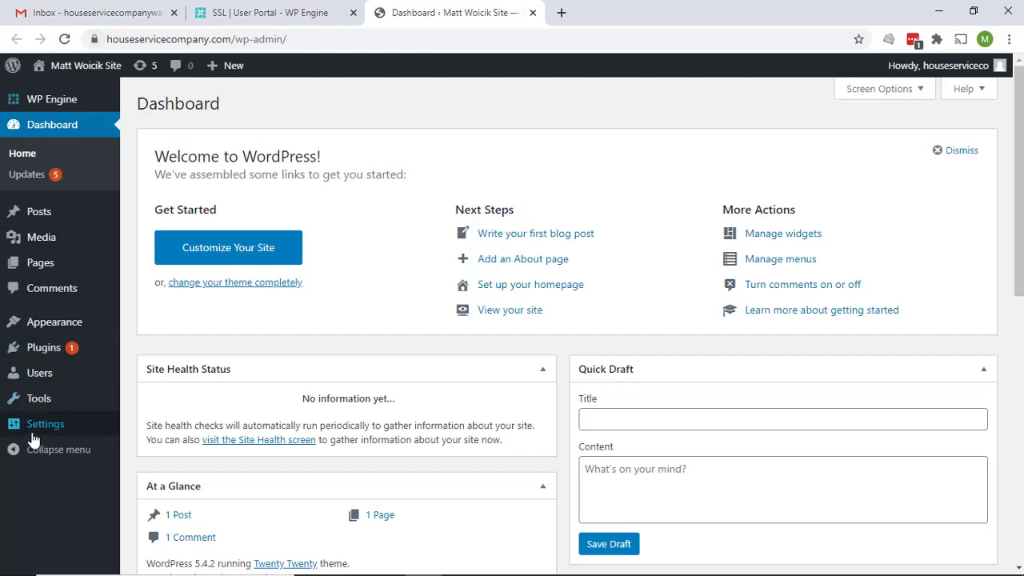
{"action": "mouse_move", "coordinate": [10, 426]}
{"action": "left_click", "coordinate": [164, 410]}
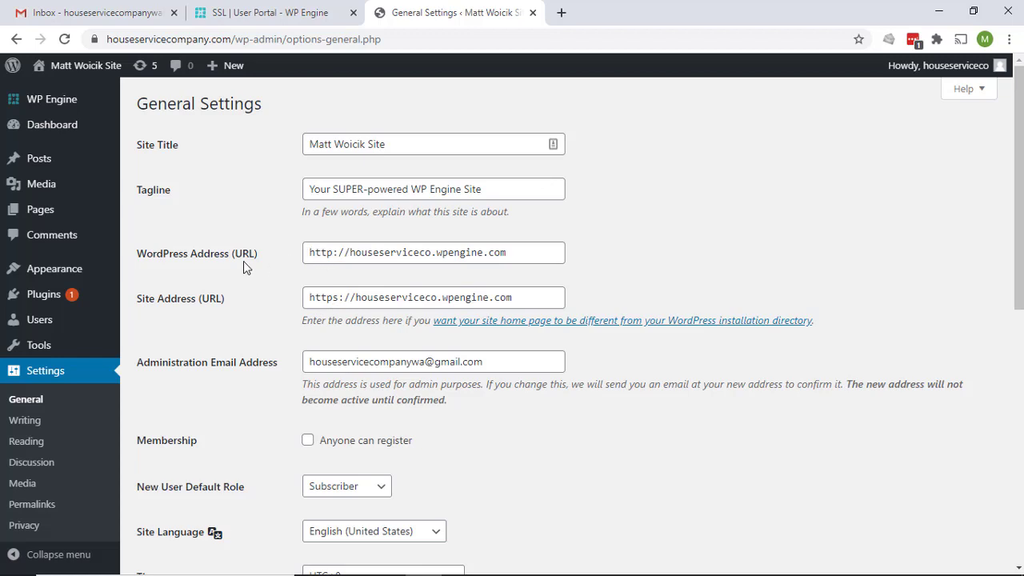
{"action": "left_click", "coordinate": [335, 254]}
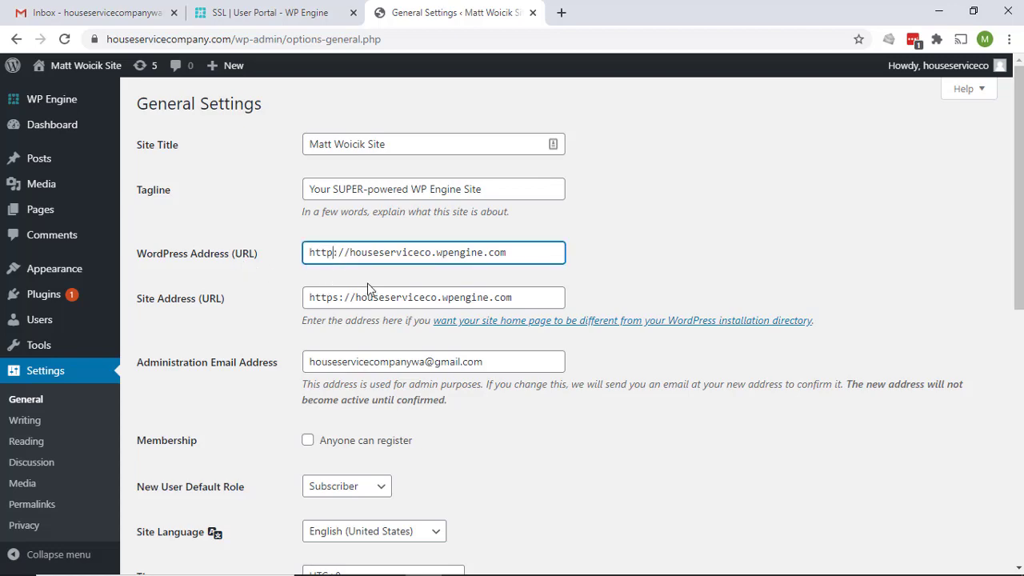
{"action": "type", "text": "s"}
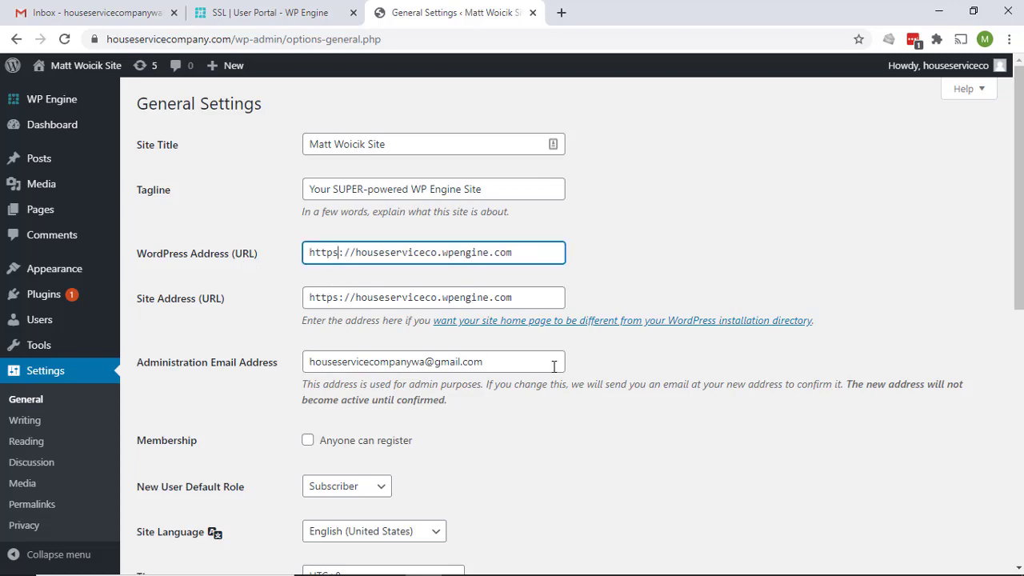
{"action": "scroll", "coordinate": [553, 367], "scroll_direction": "down", "scroll_amount": 7}
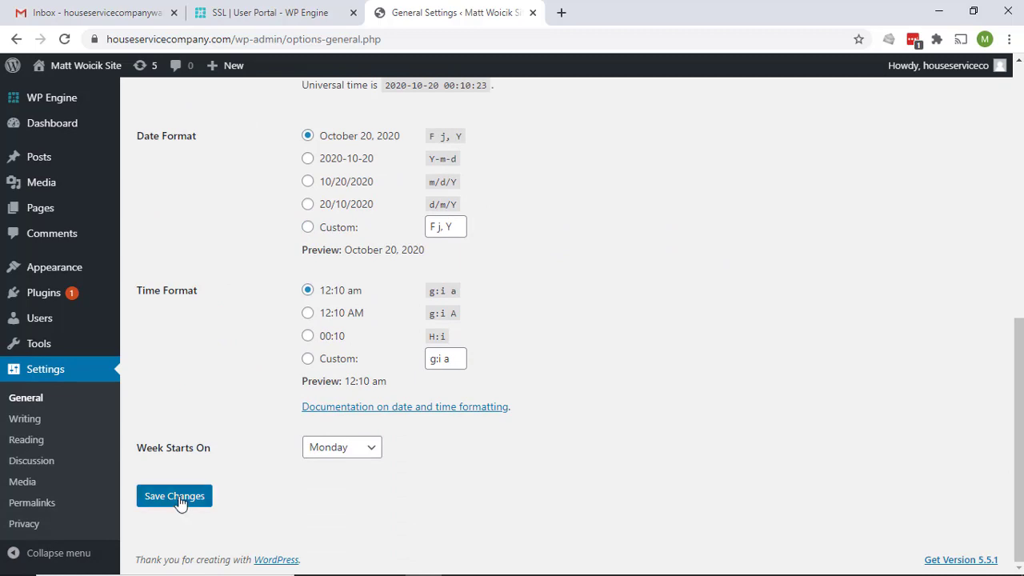
{"action": "left_click", "coordinate": [176, 497]}
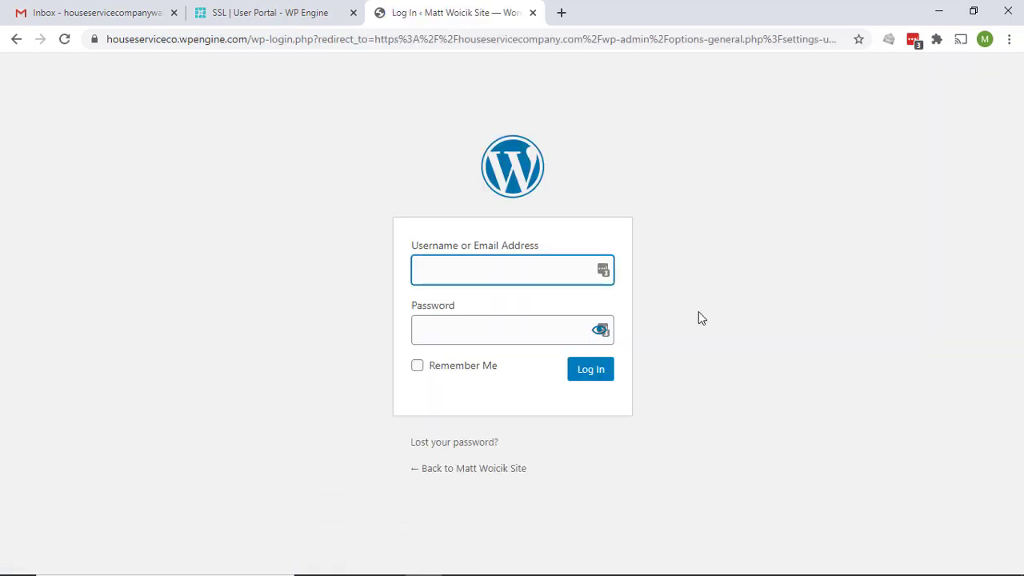
Reopen the WordPress admin and visit the live site's front page
{"action": "left_click", "coordinate": [533, 12]}
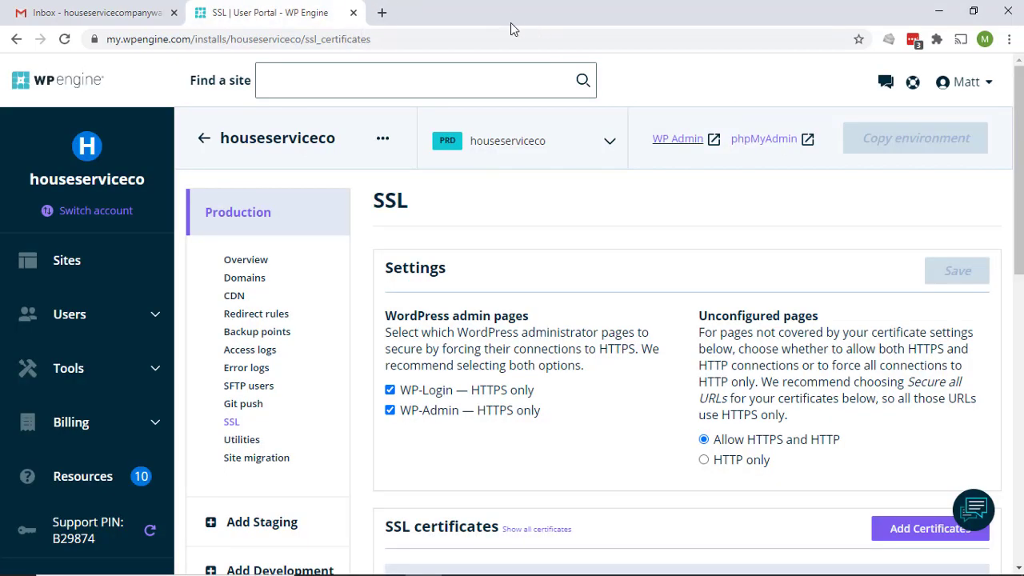
{"action": "left_click", "coordinate": [676, 141]}
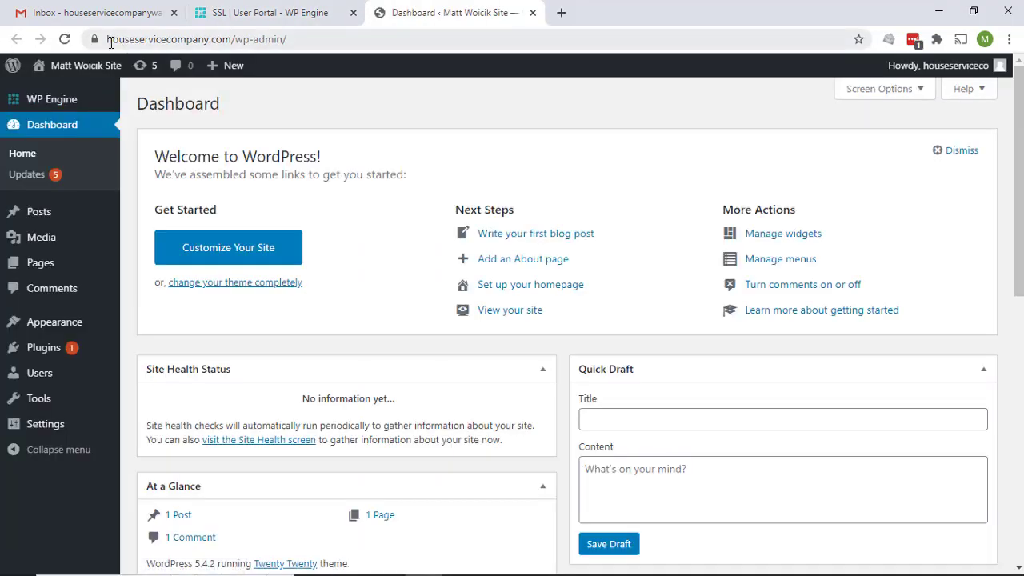
{"action": "mouse_move", "coordinate": [87, 68]}
{"action": "left_click", "coordinate": [56, 91]}
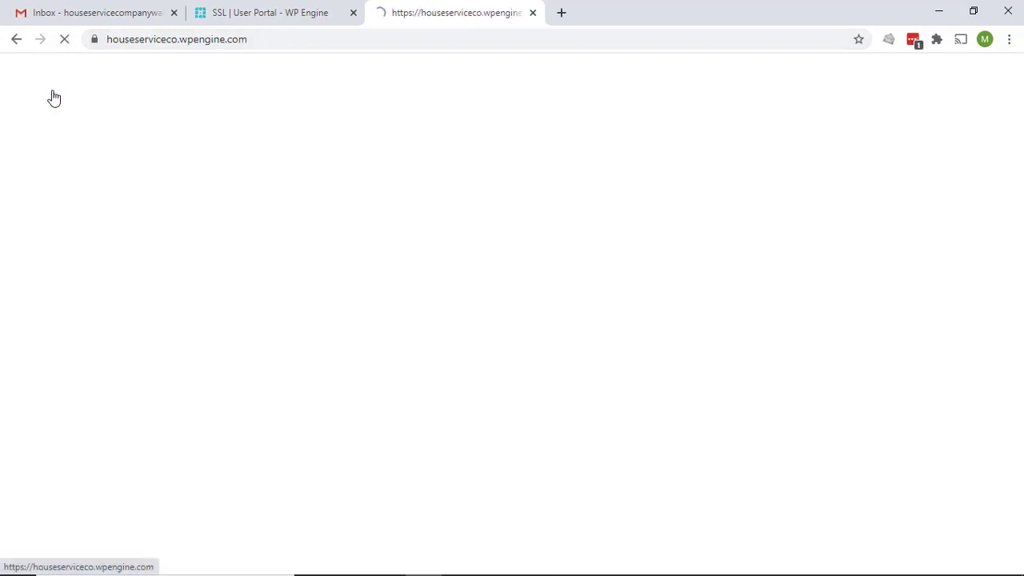
Verify via the lock icon that the site's connection is secure, then close the site tab
{"action": "left_click", "coordinate": [94, 42]}
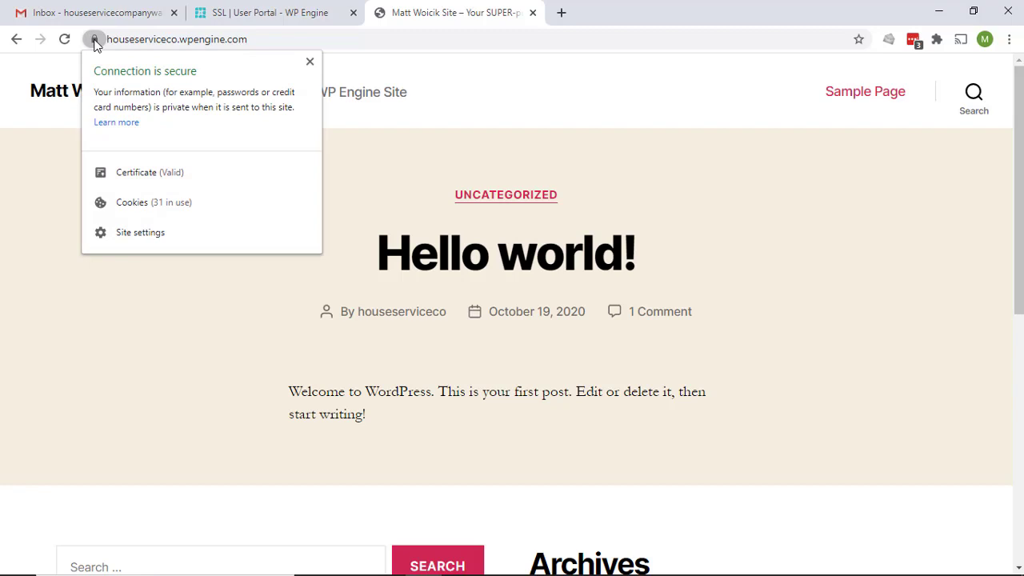
{"action": "left_click", "coordinate": [311, 69]}
{"action": "left_click", "coordinate": [404, 45]}
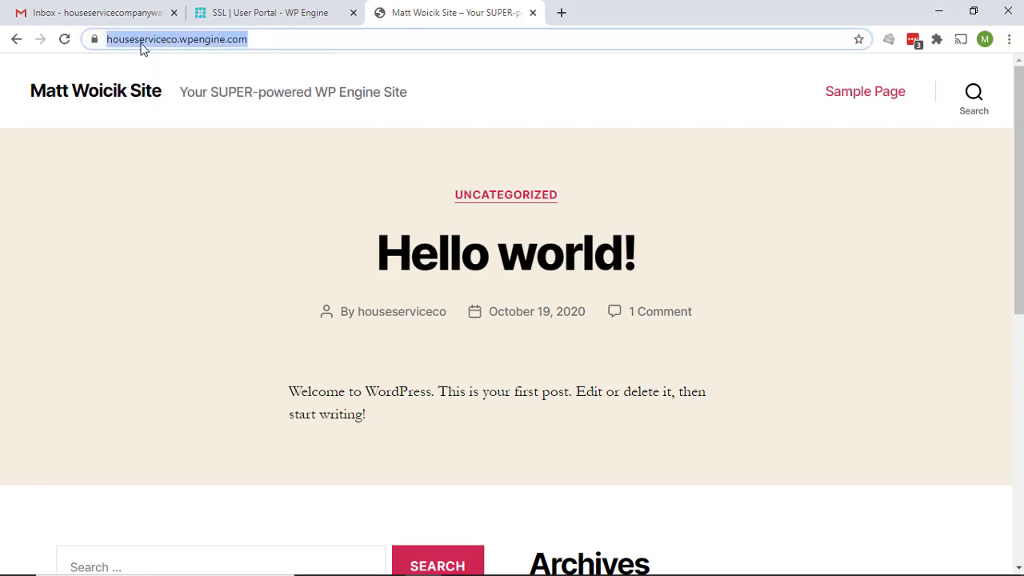
{"action": "left_click", "coordinate": [534, 13]}
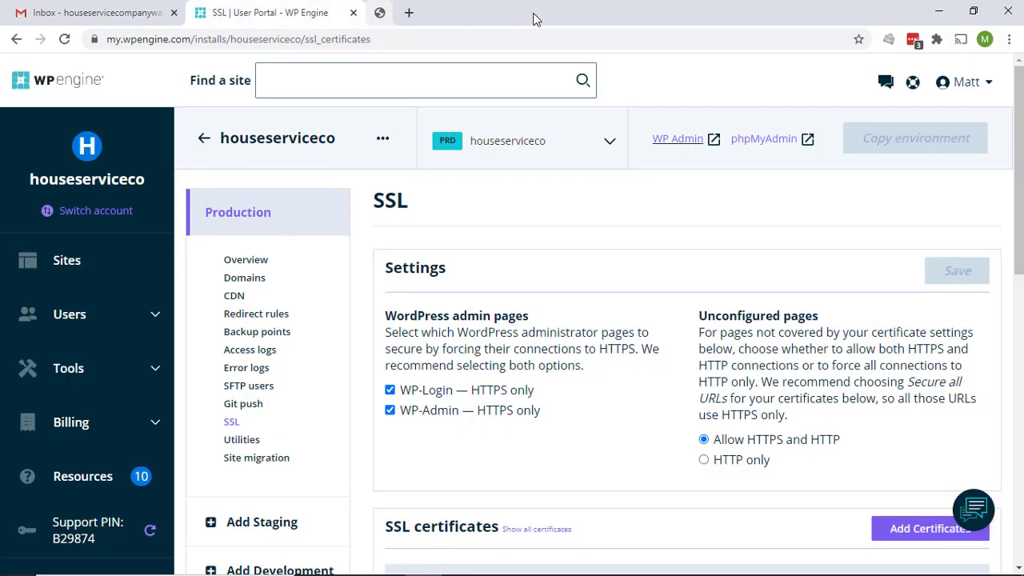
Go via Domains to the houseserviceco Overview, showing primary domain houseservicecompany.com
{"action": "left_click", "coordinate": [244, 277]}
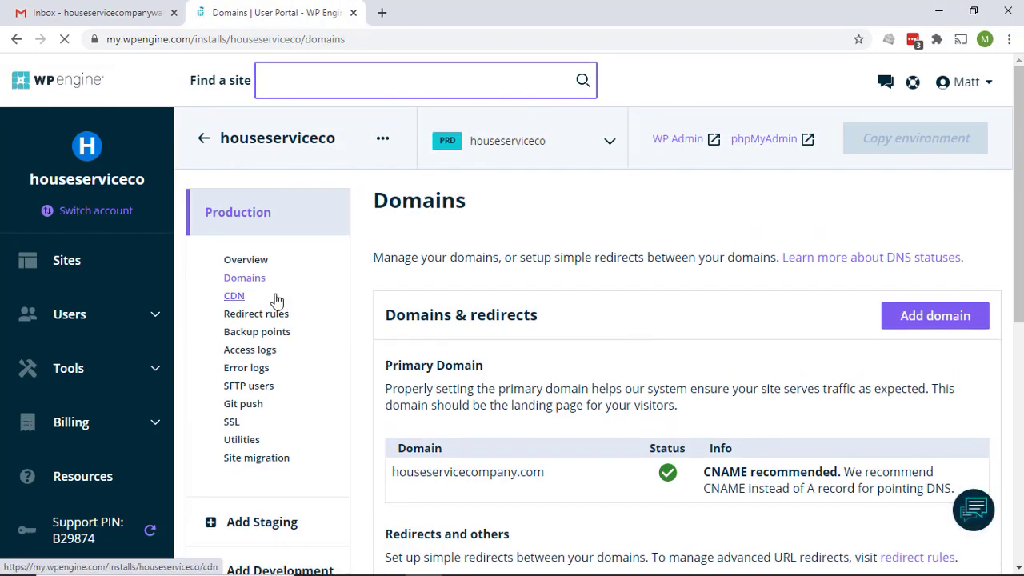
{"action": "left_click", "coordinate": [252, 264]}
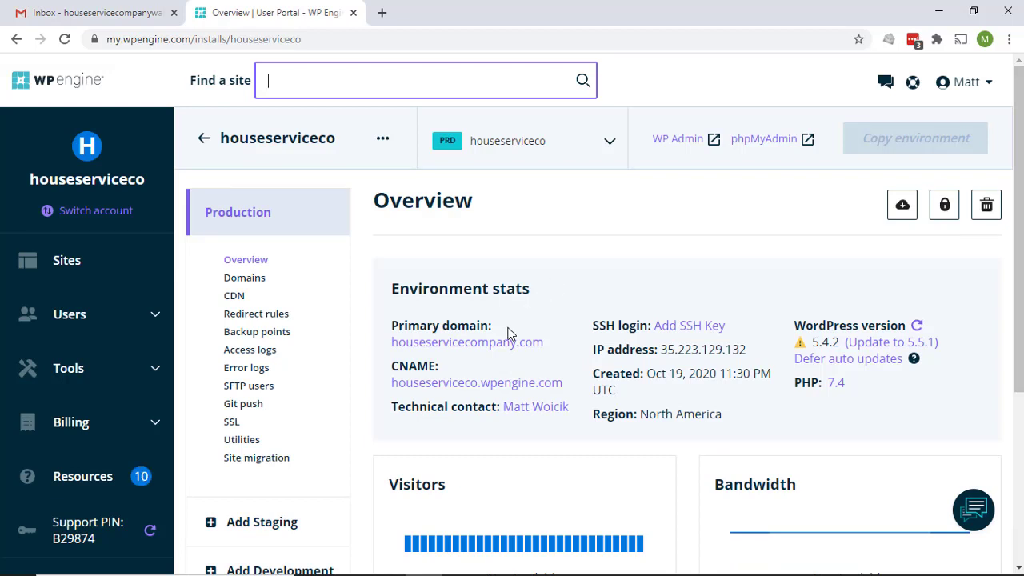
{"action": "scroll", "coordinate": [672, 336], "scroll_direction": "down", "scroll_amount": 3}
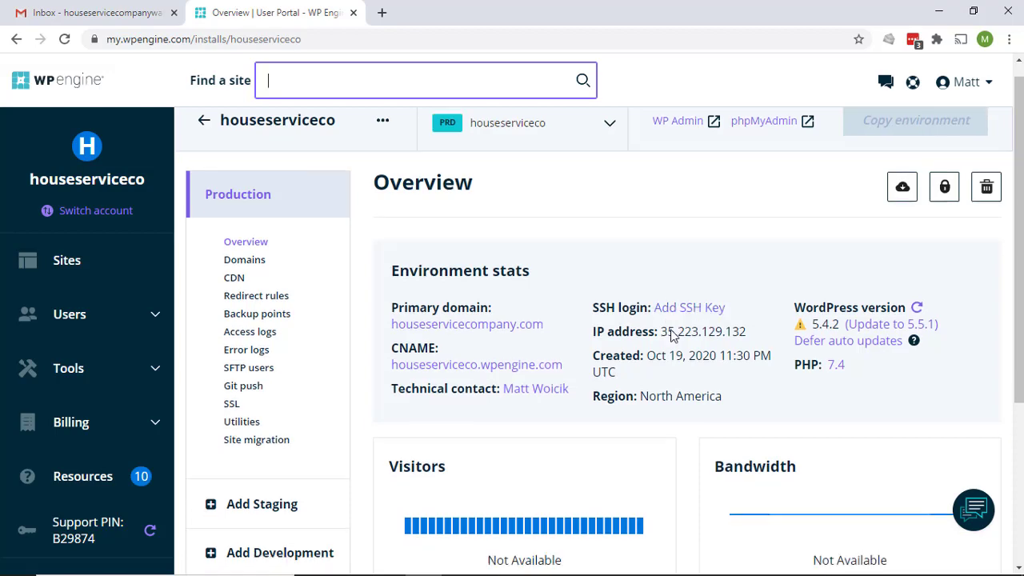
{"action": "scroll", "coordinate": [672, 336], "scroll_direction": "up", "scroll_amount": 3}
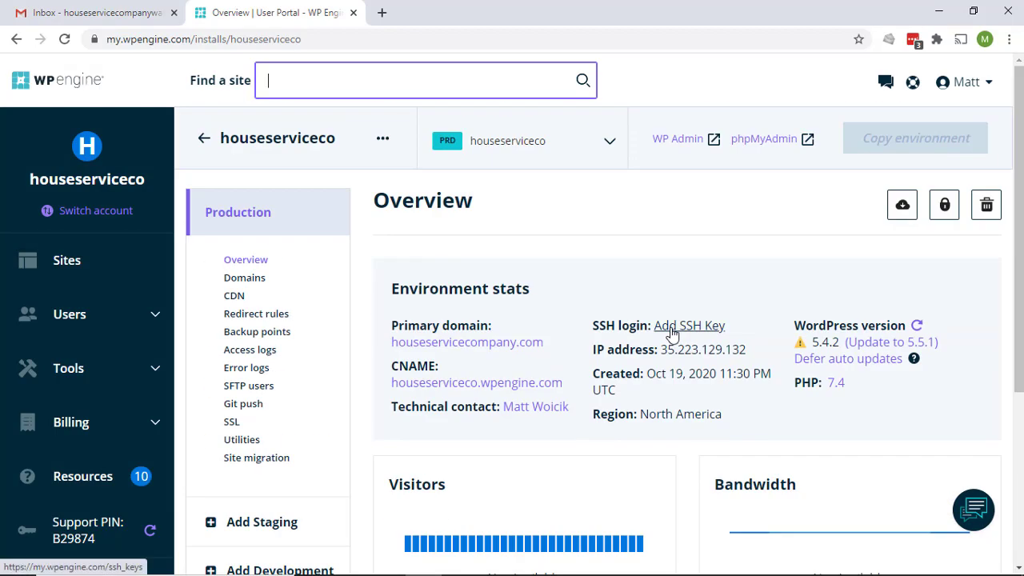